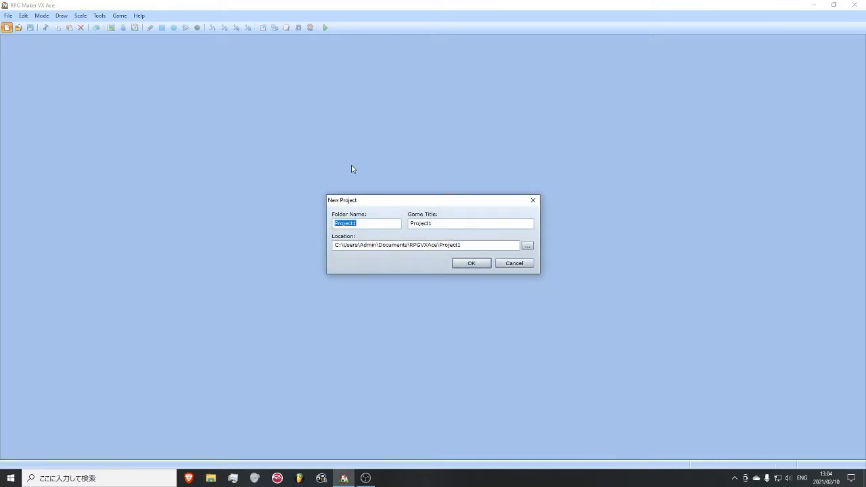
# - Create the new project with a custom folder name and a matching game title
pyautogui.write('nigga ball')
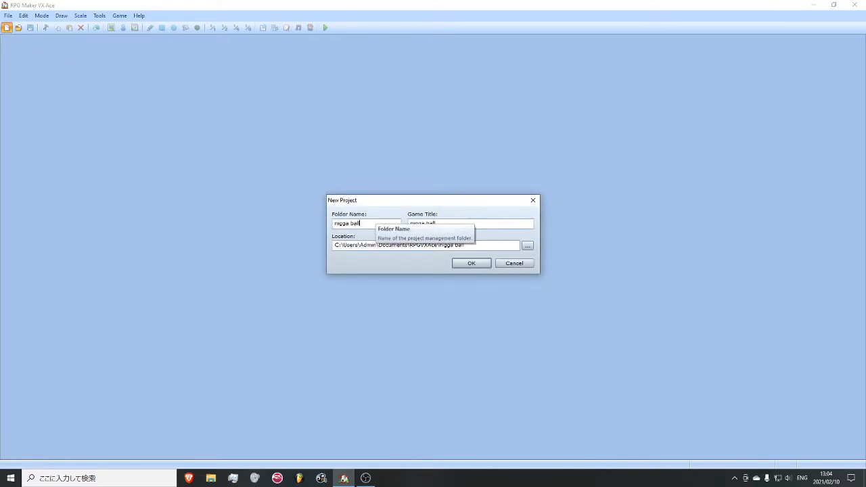
pyautogui.click(457, 263)
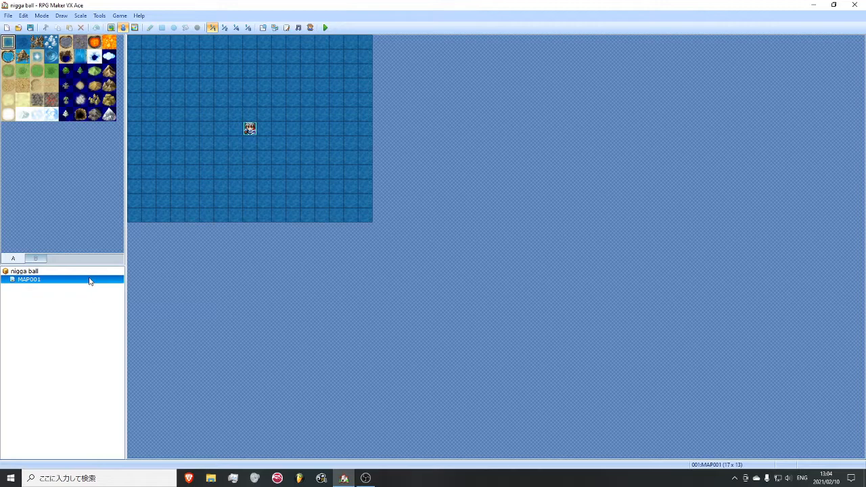
# - Open the properties of MAP001 and enter "field" as both its name and display name
pyautogui.rightClick(44, 283)
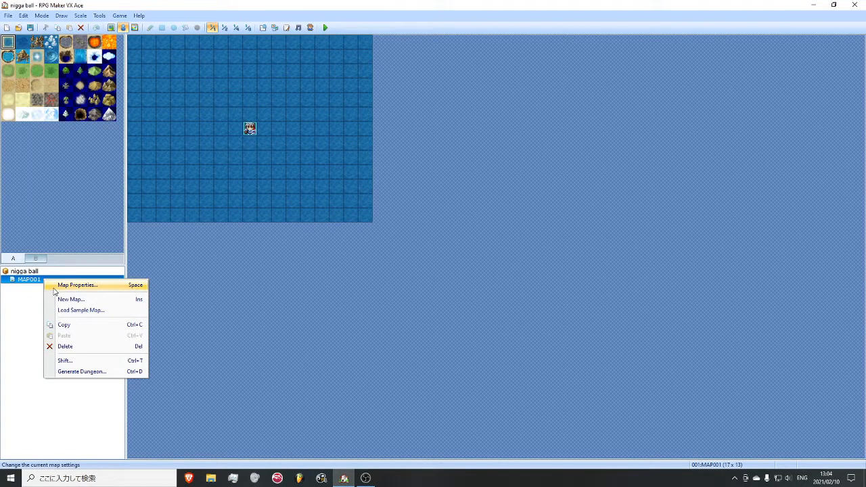
pyautogui.click(55, 286)
pyautogui.moveTo(295, 106); pyautogui.dragTo(304, 109)
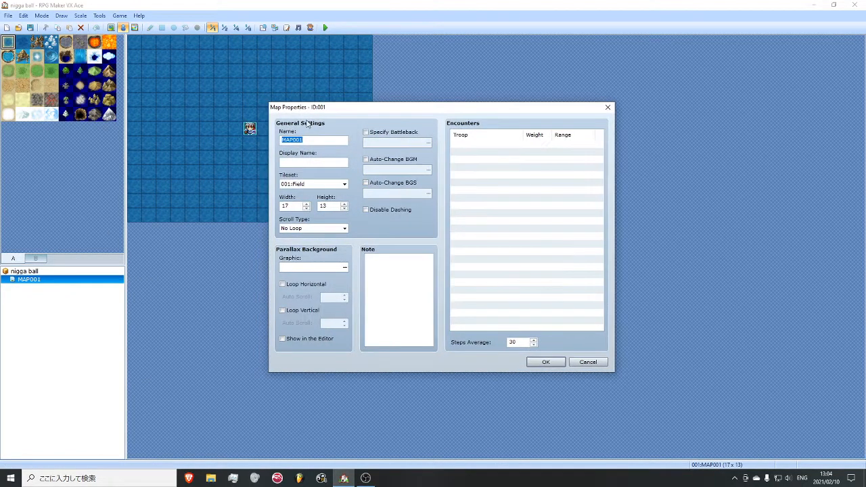
pyautogui.write('field')
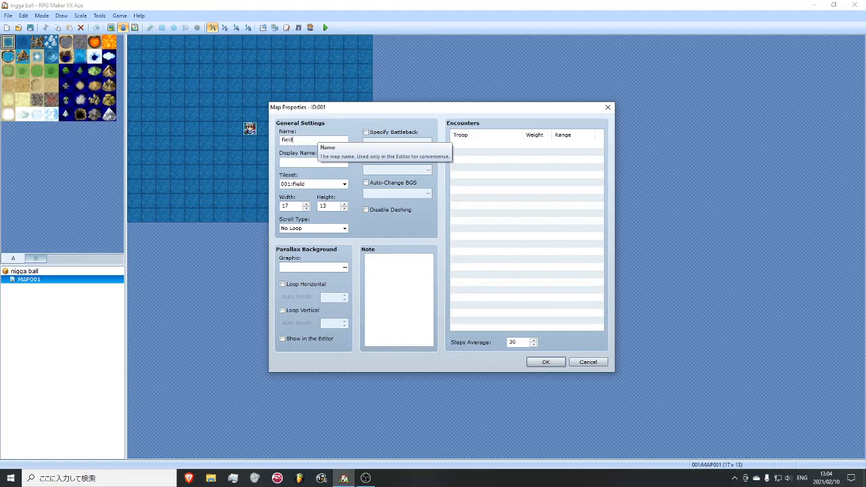
# - Set the map's tileset to 002:Exterior
pyautogui.click(321, 184)
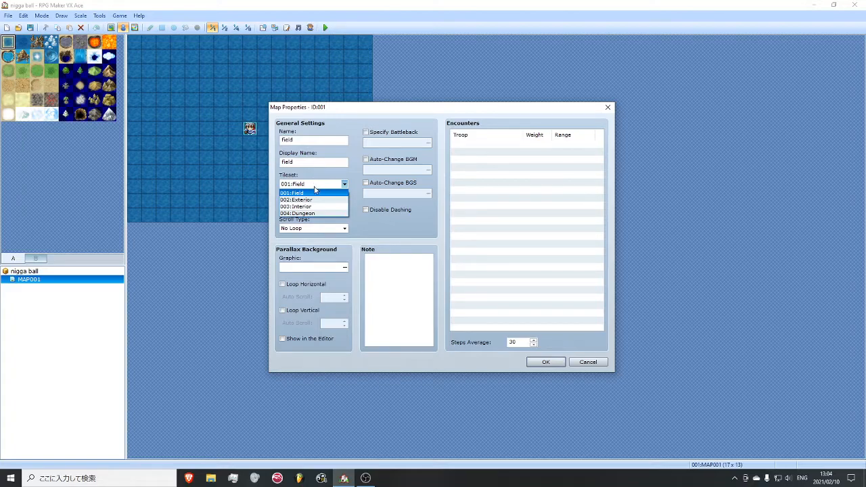
pyautogui.click(337, 110)
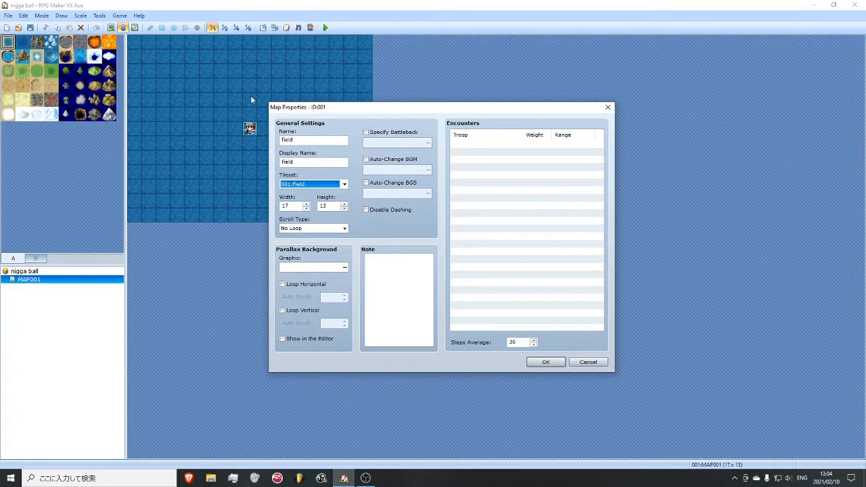
pyautogui.click(339, 185)
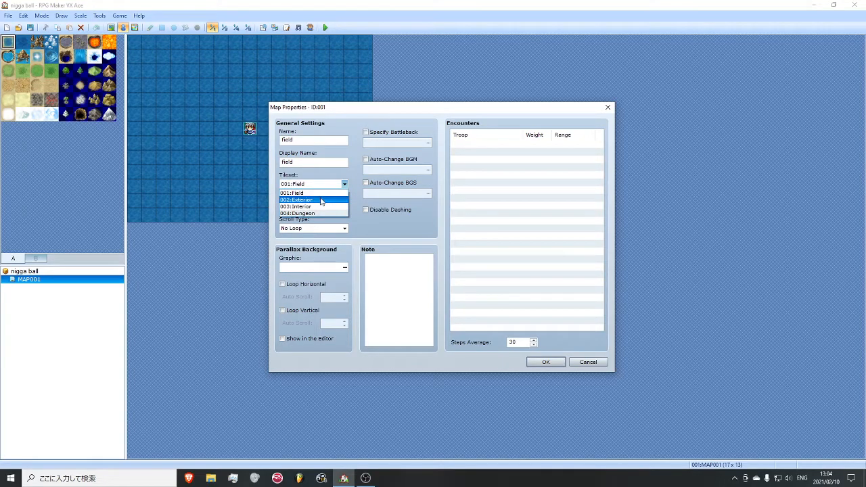
pyautogui.click(315, 194)
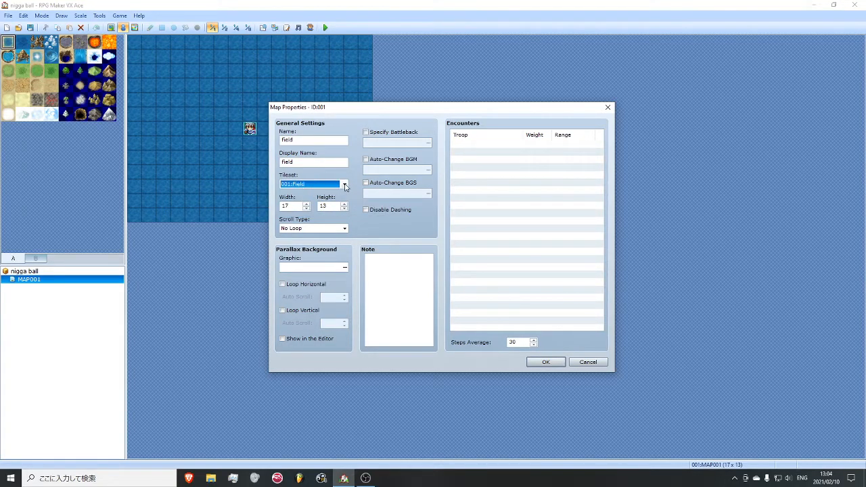
pyautogui.click(344, 185)
pyautogui.click(324, 200)
pyautogui.doubleClick(298, 206)
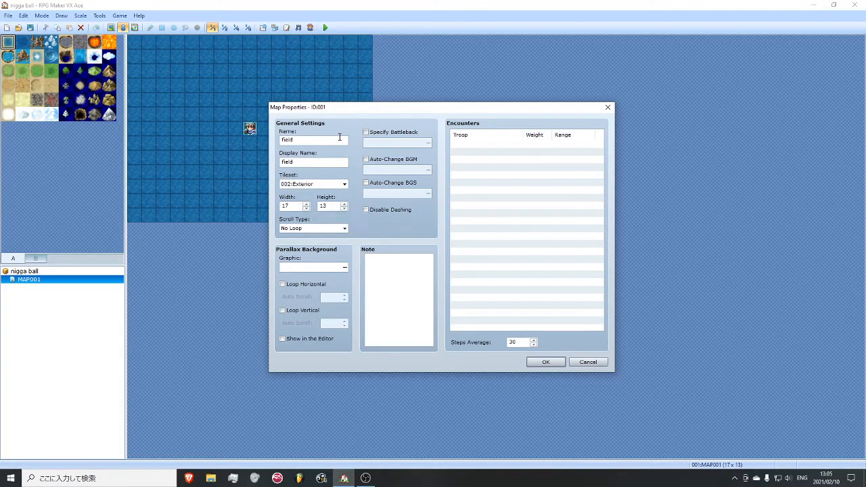
# - Choose BlueSky as the map's parallax background graphic
pyautogui.moveTo(319, 112); pyautogui.dragTo(347, 111)
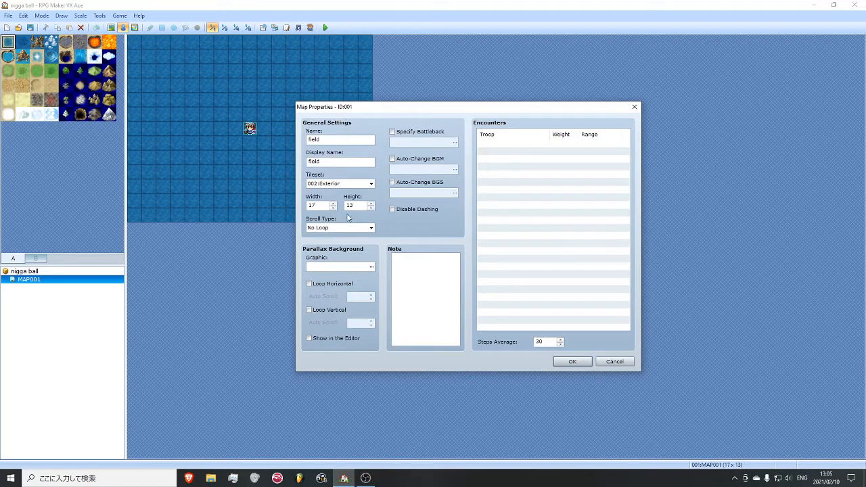
pyautogui.click(371, 267)
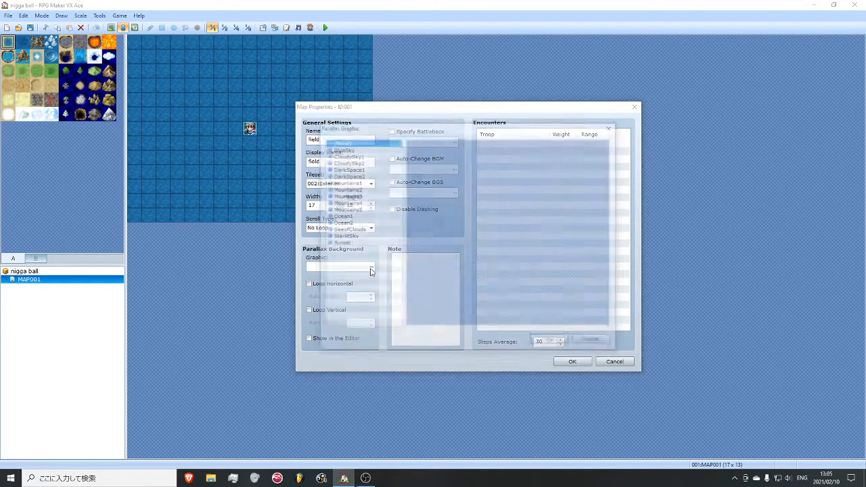
pyautogui.moveTo(388, 133); pyautogui.dragTo(465, 148)
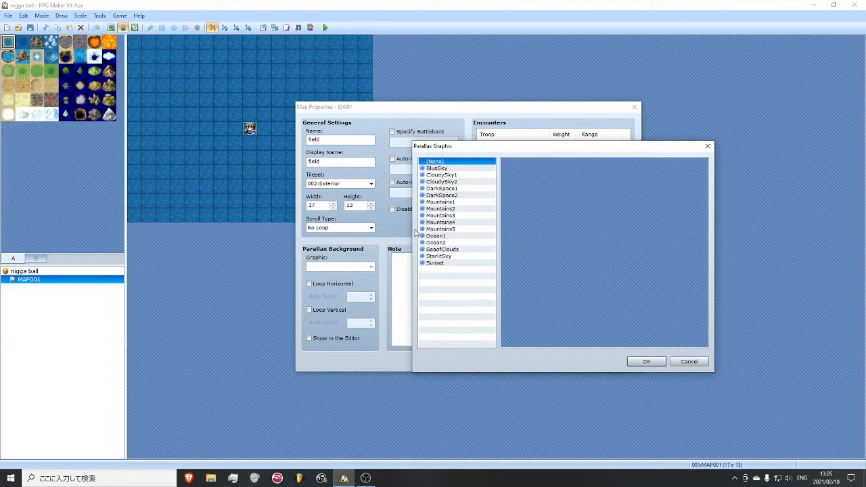
pyautogui.click(457, 168)
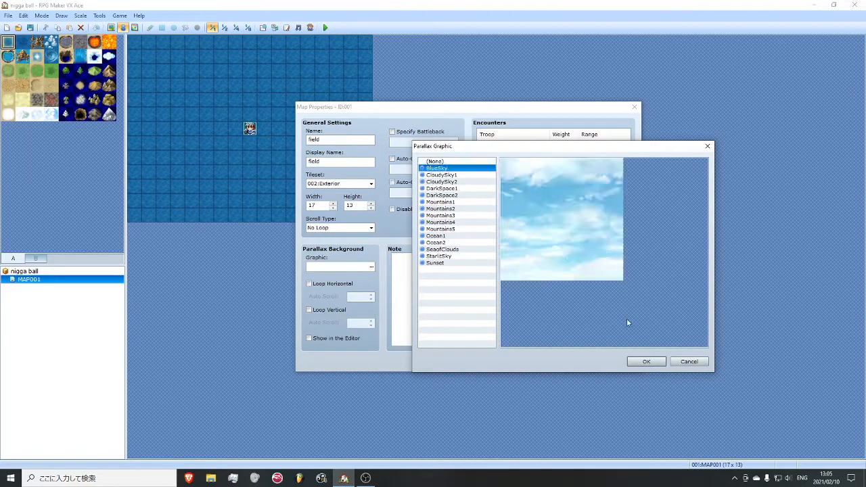
pyautogui.click(646, 361)
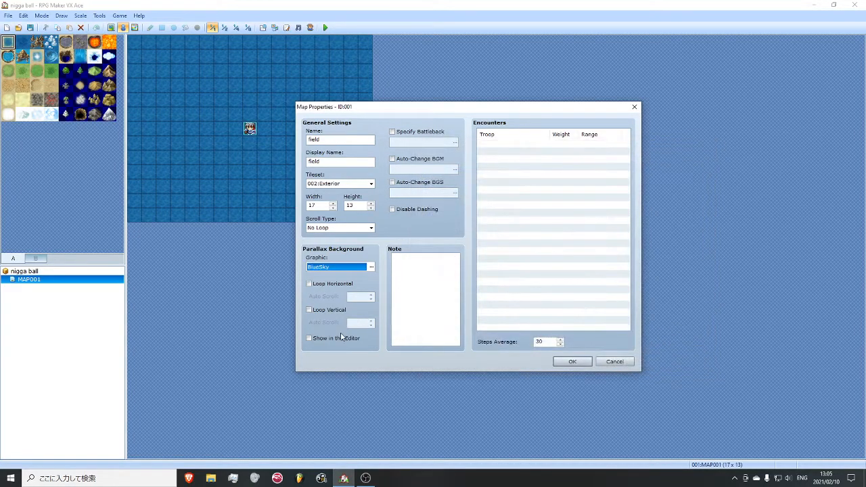
# - Loop the parallax horizontally and vertically with auto scroll 2, show it in the editor, and set the map size to 18 by 14
pyautogui.click(344, 339)
pyautogui.click(336, 284)
pyautogui.click(337, 310)
pyautogui.click(371, 321)
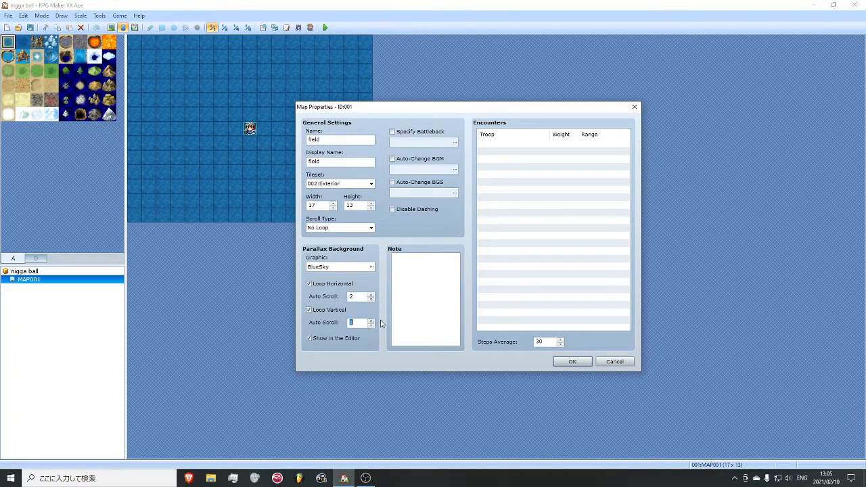
pyautogui.click(370, 321)
pyautogui.click(332, 204)
pyautogui.click(370, 204)
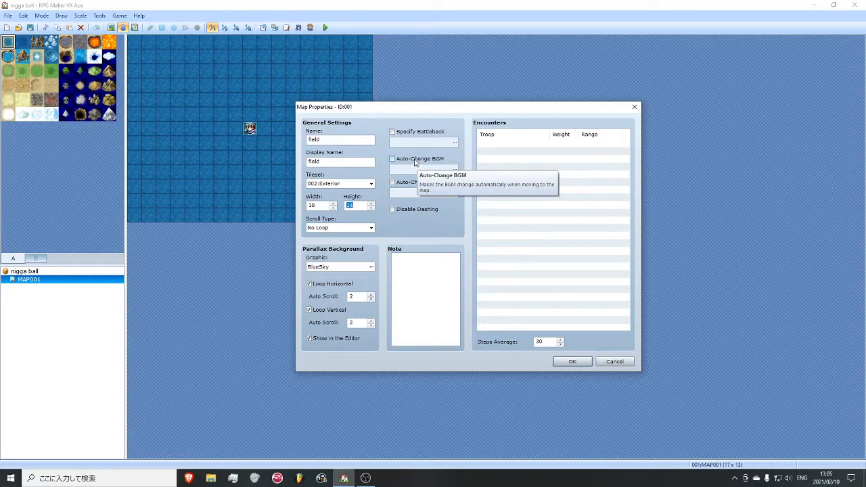
# - Enable automatic BGM change with Town1, lower its volume to about 80%, and preview the track
pyautogui.click(416, 159)
pyautogui.click(453, 168)
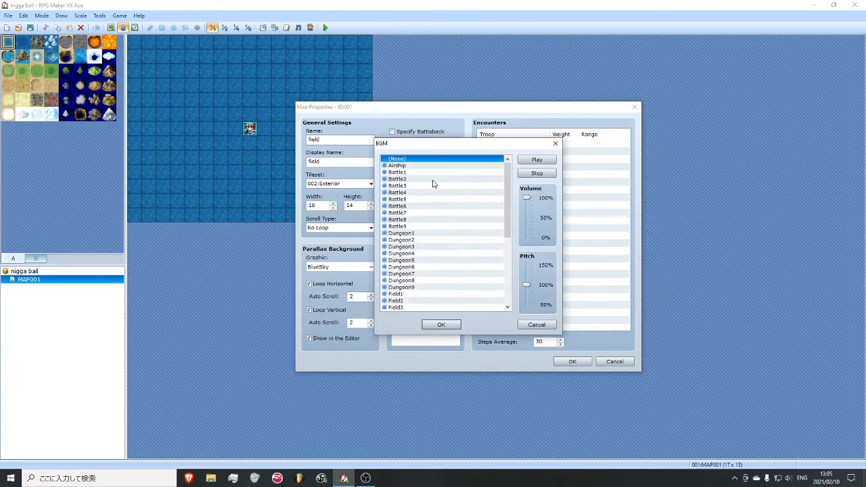
pyautogui.moveTo(507, 200); pyautogui.dragTo(507, 265)
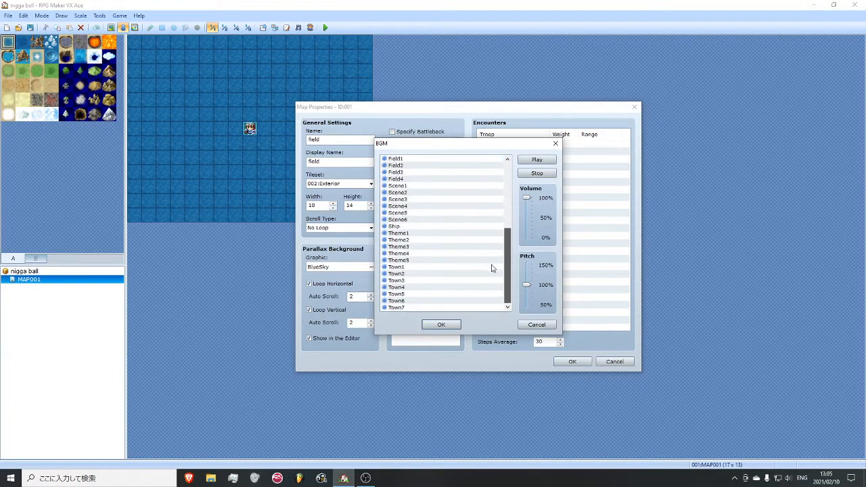
pyautogui.click(436, 267)
pyautogui.moveTo(526, 198); pyautogui.dragTo(527, 204)
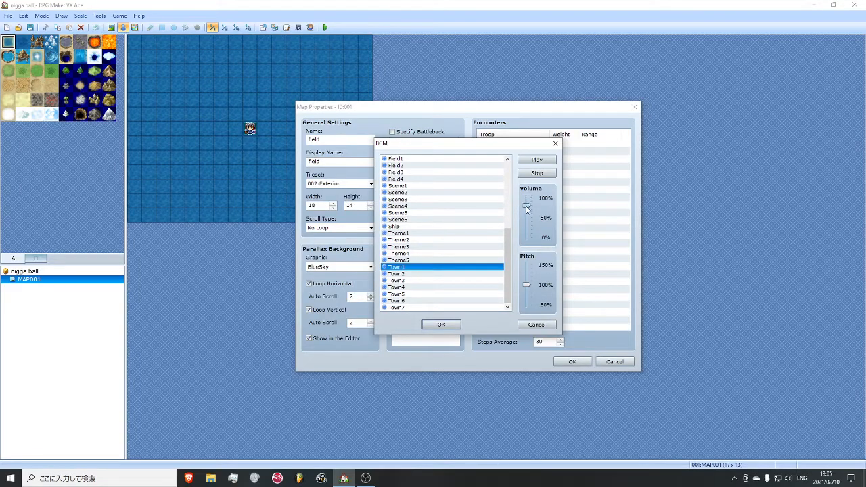
pyautogui.click(535, 160)
pyautogui.click(533, 174)
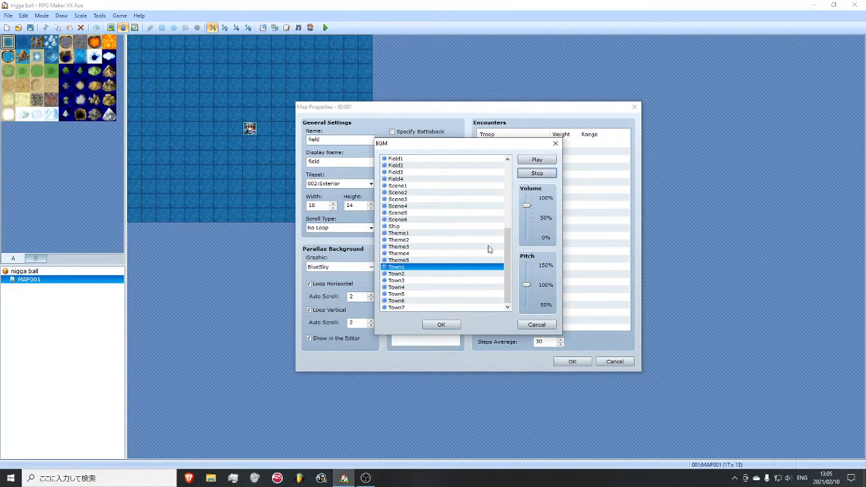
# - Raise the Town1 track's pitch to about 130% and apply the music and map properties
pyautogui.moveTo(526, 288); pyautogui.dragTo(526, 273)
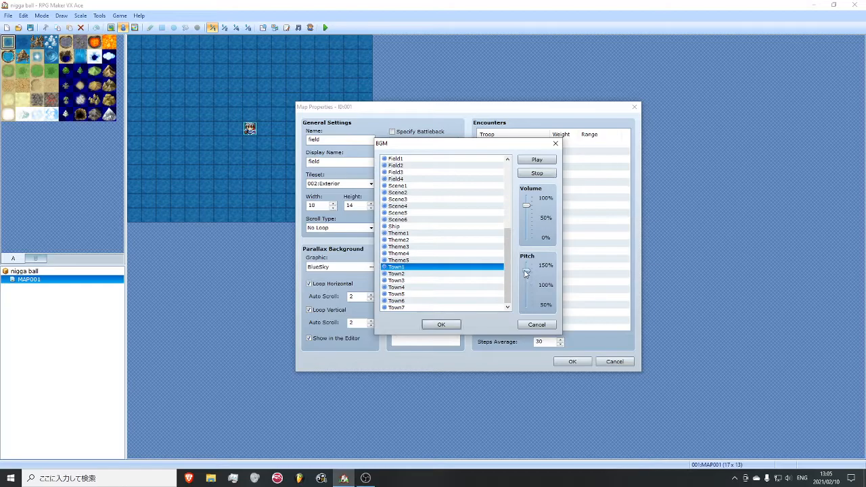
pyautogui.click(537, 173)
pyautogui.click(441, 324)
pyautogui.click(572, 361)
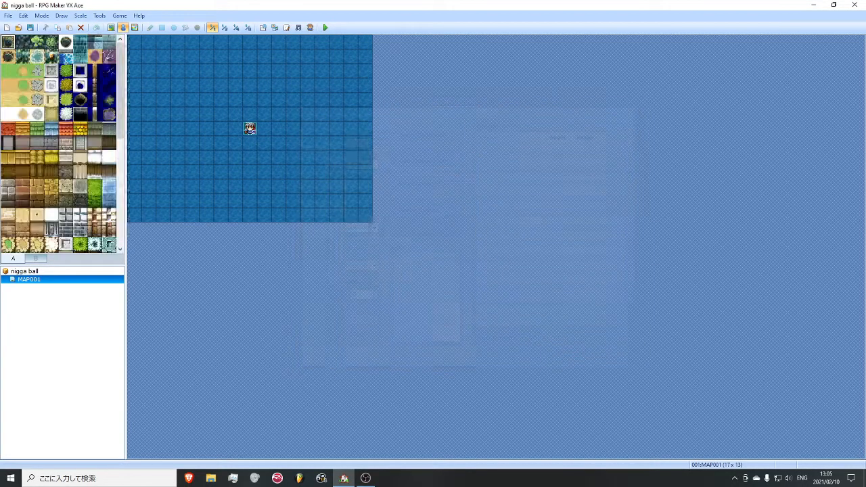
# - Pick up the empty sky tile from the map's edge and draw it over all the dark ground tiles
pyautogui.rightClick(380, 54)
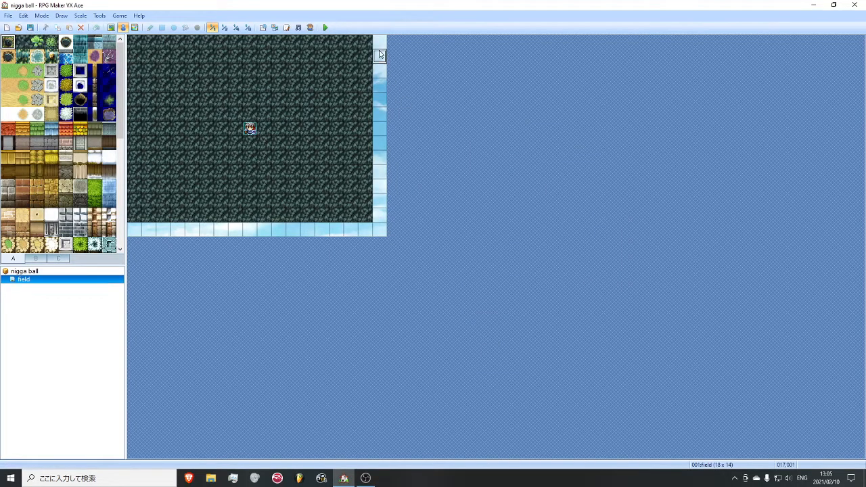
pyautogui.click(112, 28)
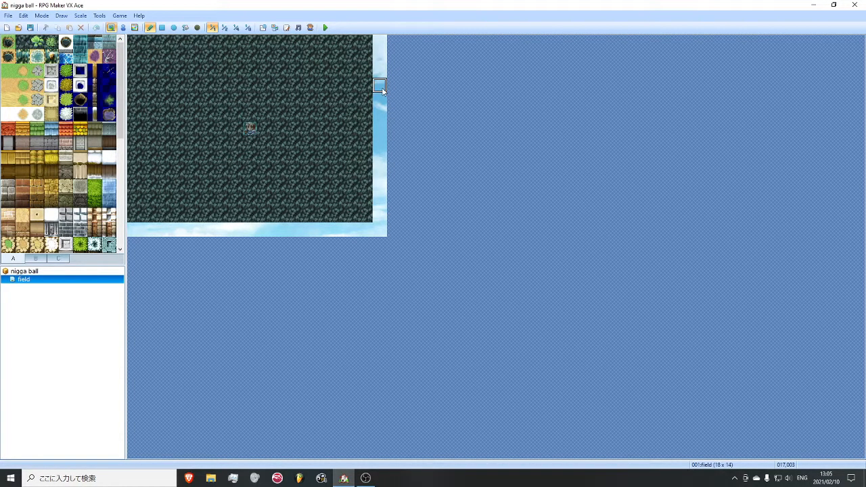
pyautogui.moveTo(369, 42); pyautogui.dragTo(139, 192)
pyautogui.click(162, 27)
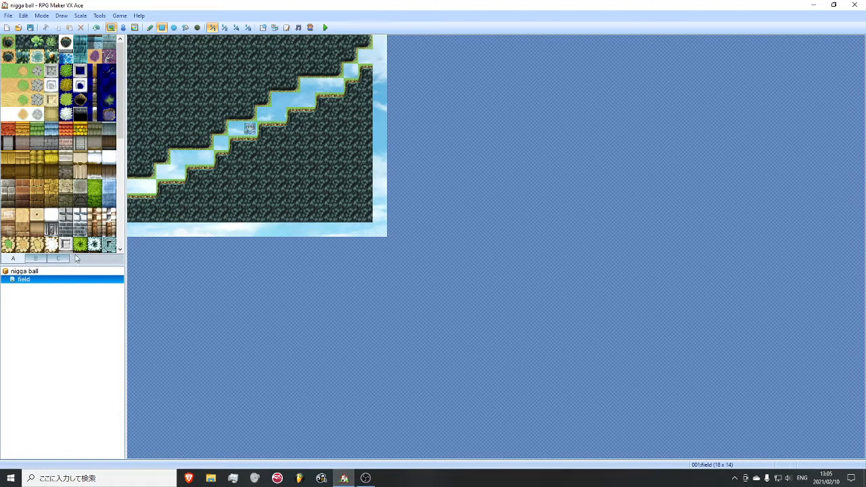
pyautogui.moveTo(369, 42); pyautogui.dragTo(133, 217)
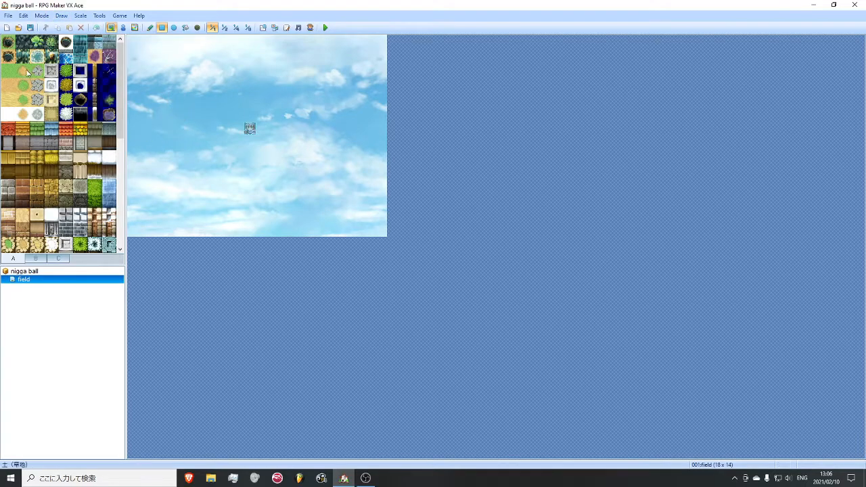
# - Flood-fill the whole map with the plain green grass tile
pyautogui.scroll(-6, 9, 75)
pyautogui.moveTo(122, 173); pyautogui.dragTo(120, 46)
pyautogui.scroll(-6, 47, 163)
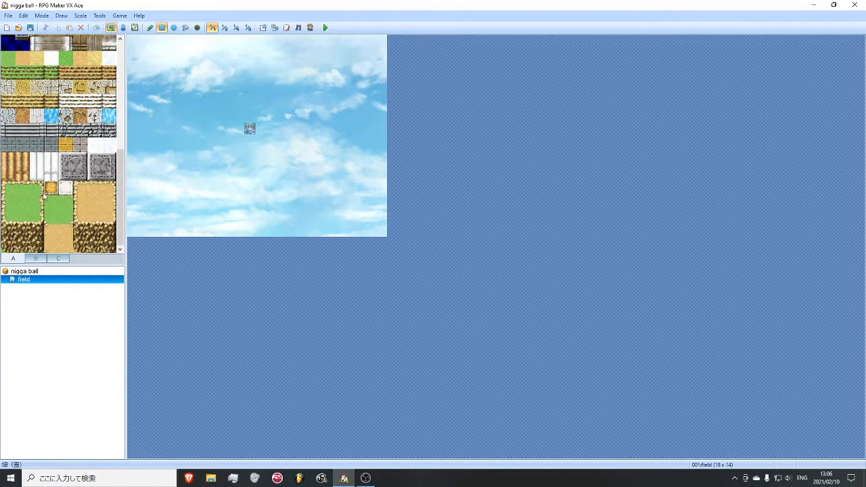
pyautogui.scroll(6, 40, 155)
pyautogui.click(11, 70)
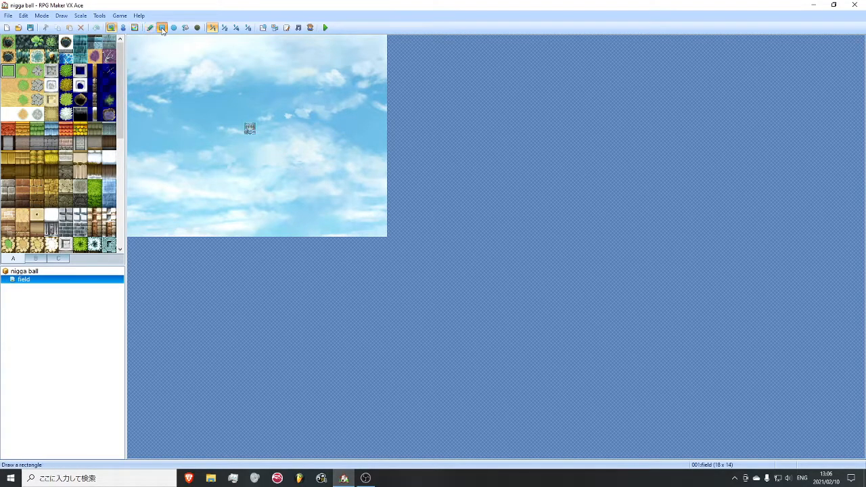
pyautogui.click(184, 28)
pyautogui.click(172, 71)
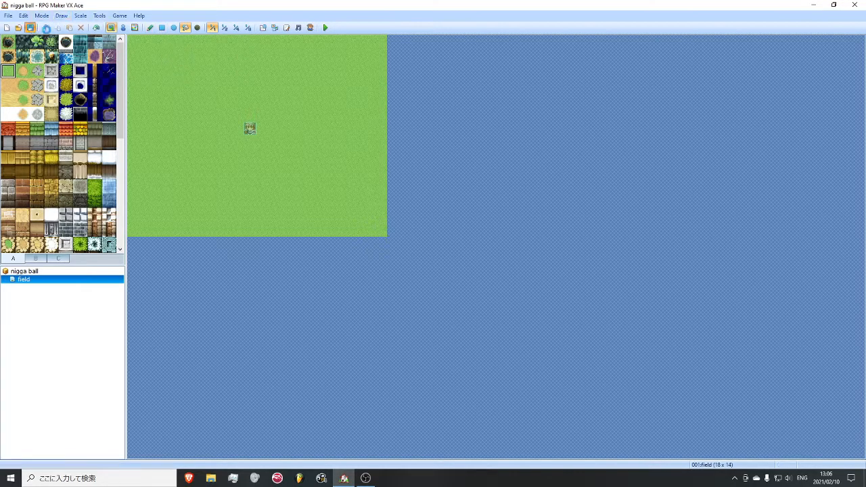
# - Draw a rectangle of dense green forest tiles, 4 wide by 6 high, in the map's lower-left corner
pyautogui.click(162, 28)
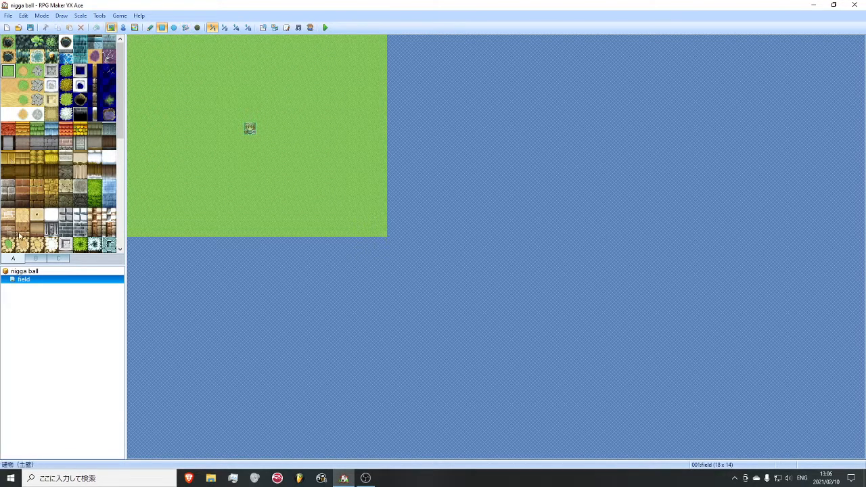
pyautogui.scroll(-3, 22, 234)
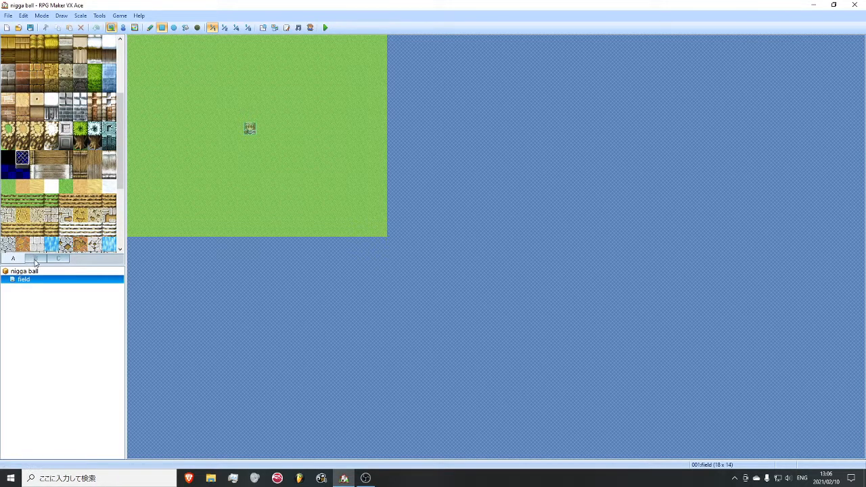
pyautogui.click(36, 259)
pyautogui.click(54, 260)
pyautogui.click(39, 261)
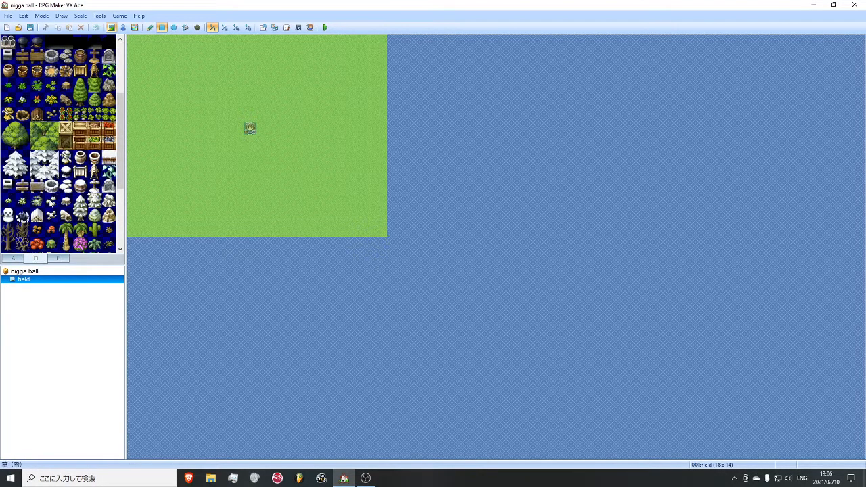
pyautogui.scroll(1, 52, 201)
pyautogui.moveTo(37, 156); pyautogui.dragTo(52, 171)
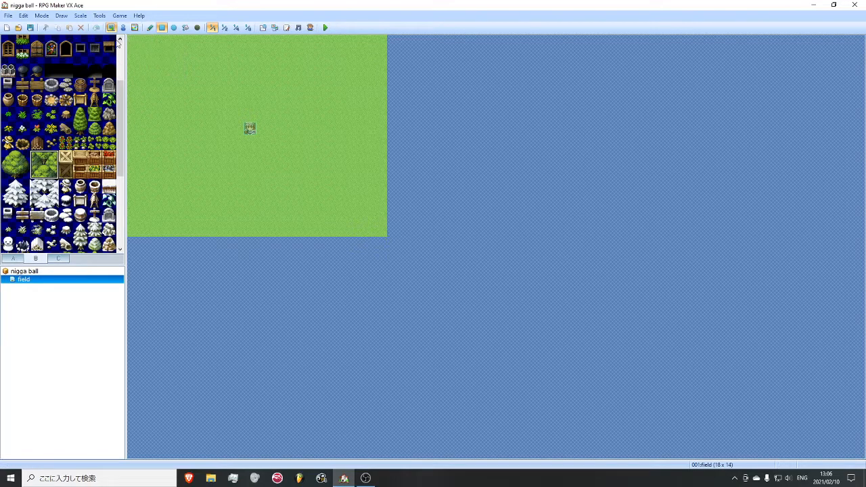
pyautogui.moveTo(135, 158); pyautogui.dragTo(177, 230)
# - Border the forest with right-half tree tiles along its right side and treetop tiles along its upper edge
pyautogui.moveTo(22, 157); pyautogui.dragTo(22, 171)
pyautogui.moveTo(191, 158); pyautogui.dragTo(191, 228)
pyautogui.moveTo(22, 157); pyautogui.dragTo(8, 157)
pyautogui.moveTo(136, 144); pyautogui.dragTo(172, 144)
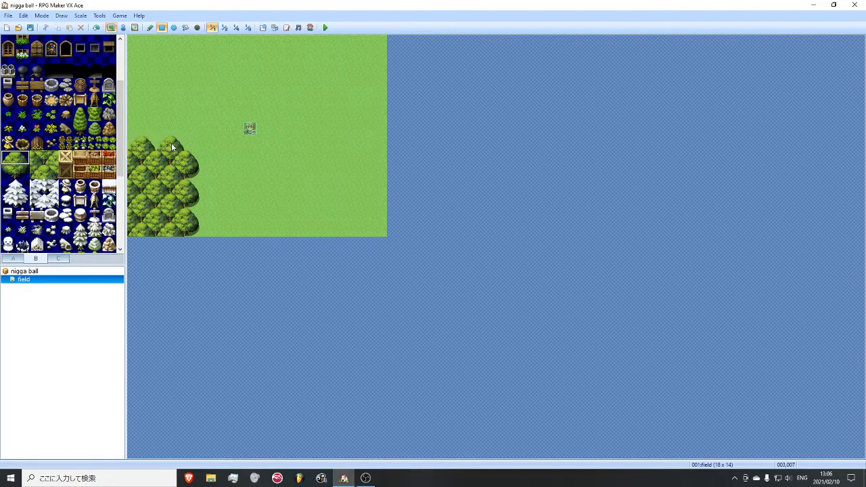
# - Place a tall two-tile conifer on the open grass and a gray rock pile on the grass in the map's upper middle
pyautogui.scroll(4, 53, 171)
pyautogui.click(52, 170)
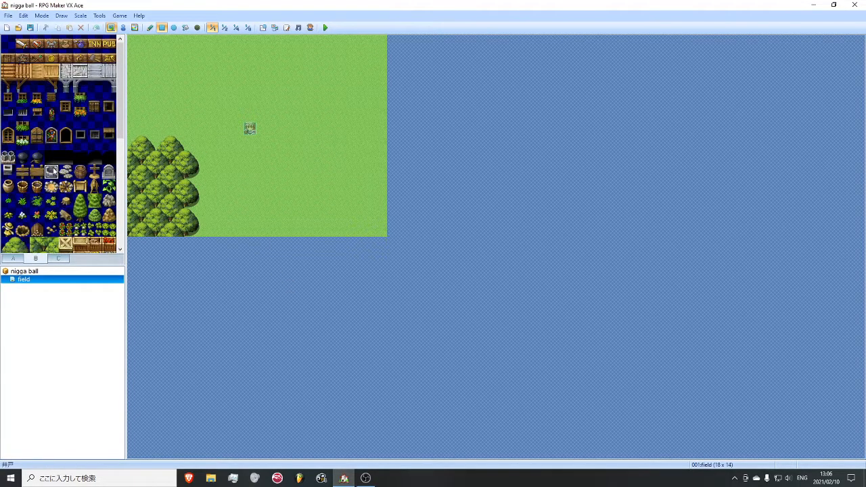
pyautogui.moveTo(81, 200); pyautogui.dragTo(81, 215)
pyautogui.click(296, 130)
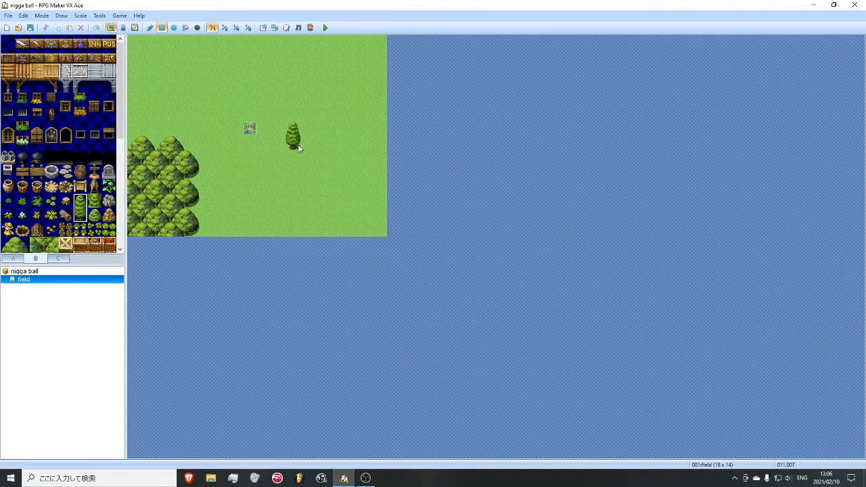
pyautogui.click(108, 201)
pyautogui.click(250, 86)
# - Draw a red-tiled roof 6 wide by 3 high against the map's right edge, with a plain gray wall 6 by 2 beneath it
pyautogui.click(37, 132)
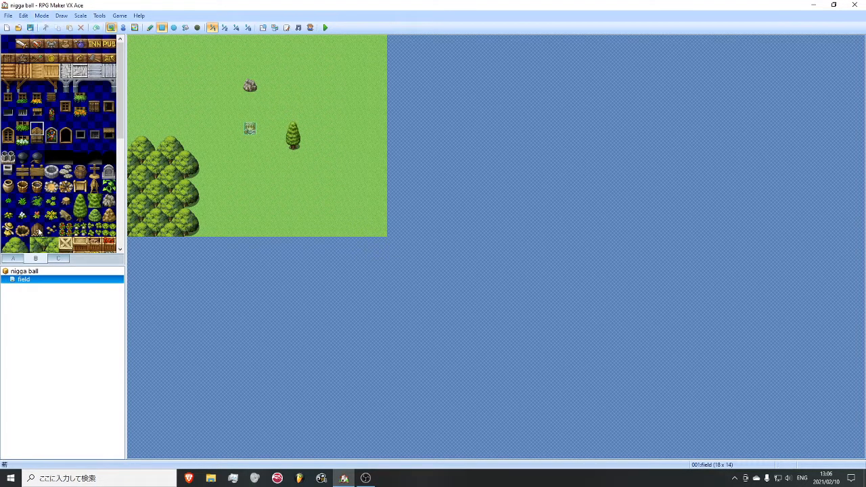
pyautogui.click(13, 258)
pyautogui.scroll(-5, 15, 103)
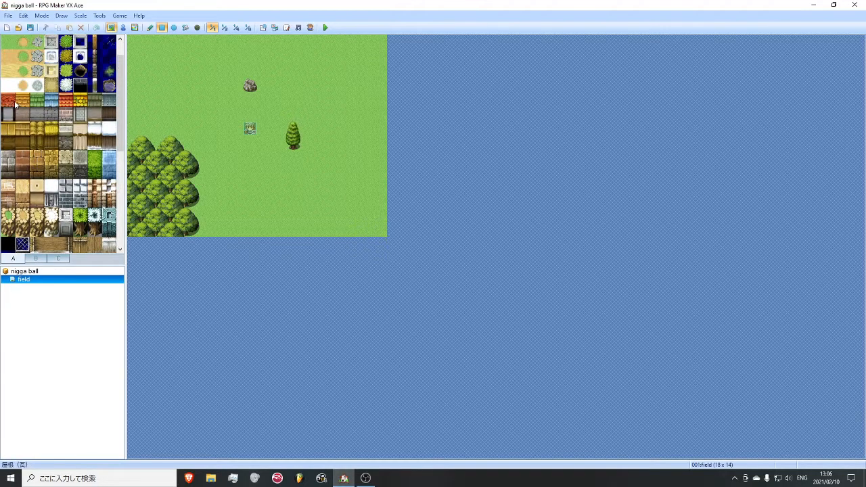
pyautogui.scroll(1, 14, 103)
pyautogui.click(10, 130)
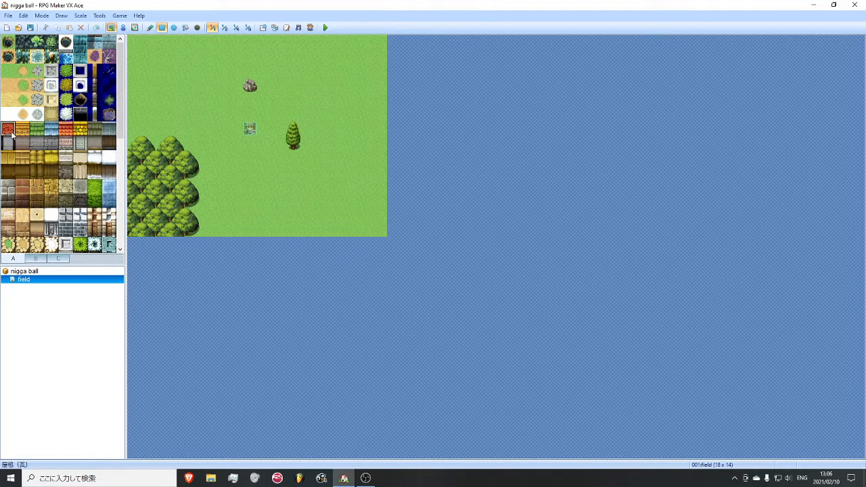
pyautogui.moveTo(310, 84); pyautogui.dragTo(380, 110)
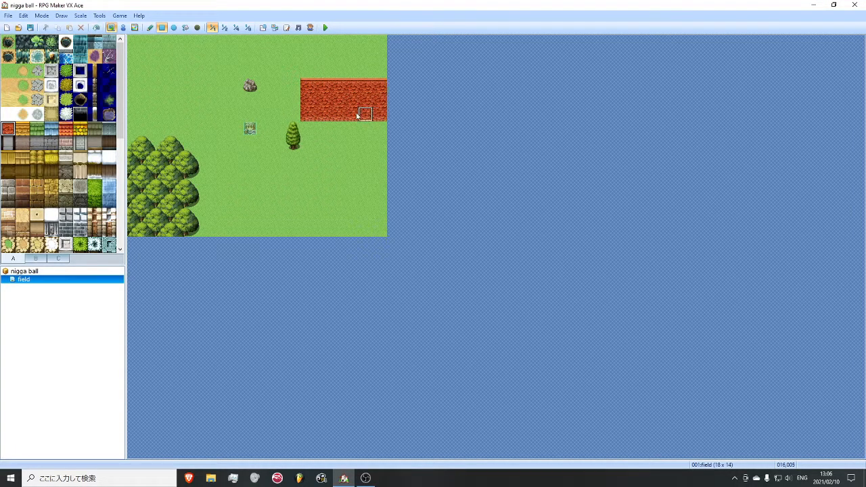
pyautogui.click(8, 143)
pyautogui.moveTo(302, 127); pyautogui.dragTo(385, 146)
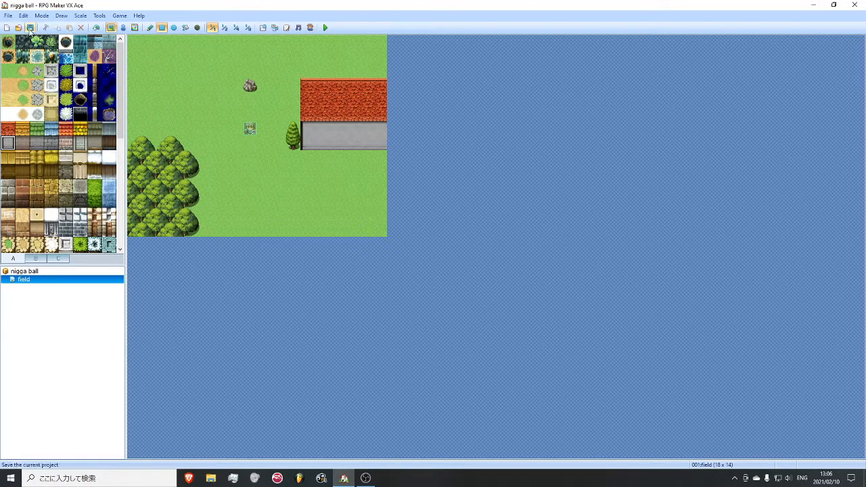
# - Add a black doorway to the lower row of the house wall, one tile in from its left end, and save the project
pyautogui.click(33, 262)
pyautogui.click(108, 158)
pyautogui.click(292, 143)
pyautogui.click(321, 143)
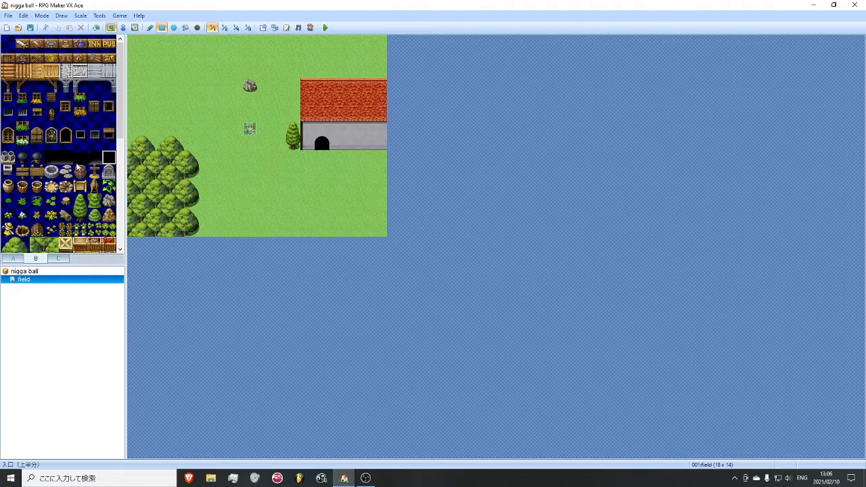
pyautogui.click(29, 28)
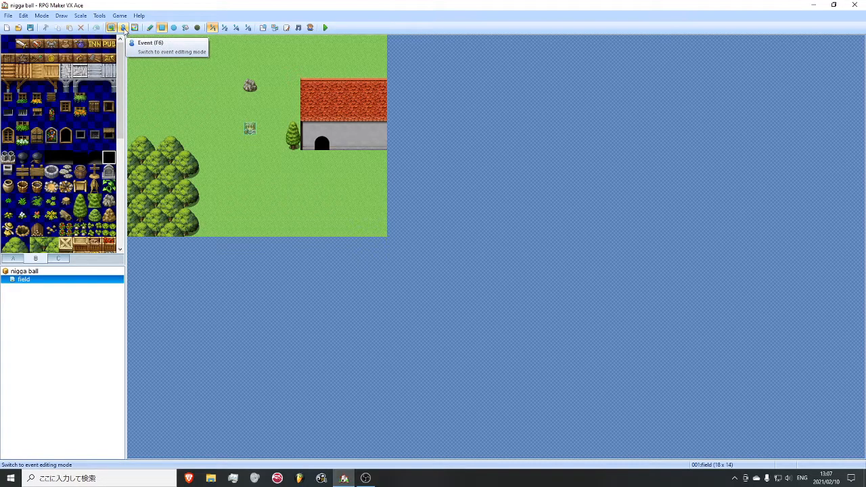
# - Switch to event editing and set the player's starting position on the grass at tile 008,007
pyautogui.click(123, 27)
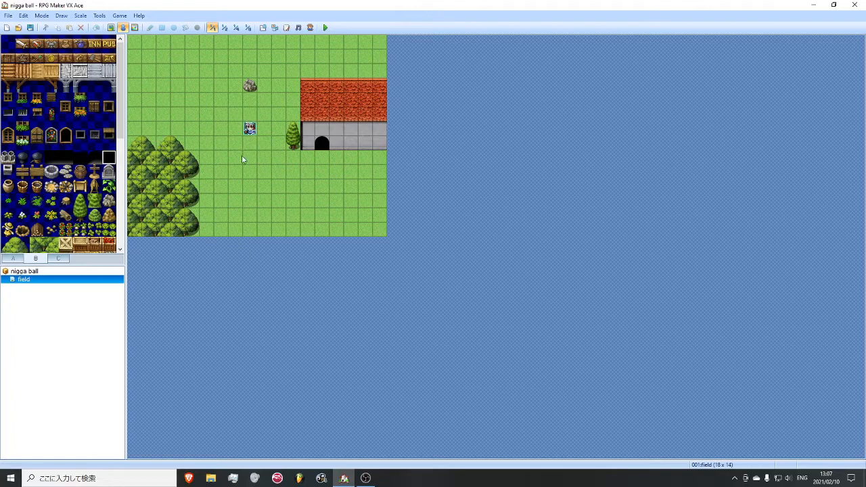
pyautogui.rightClick(242, 185)
pyautogui.moveTo(293, 270)
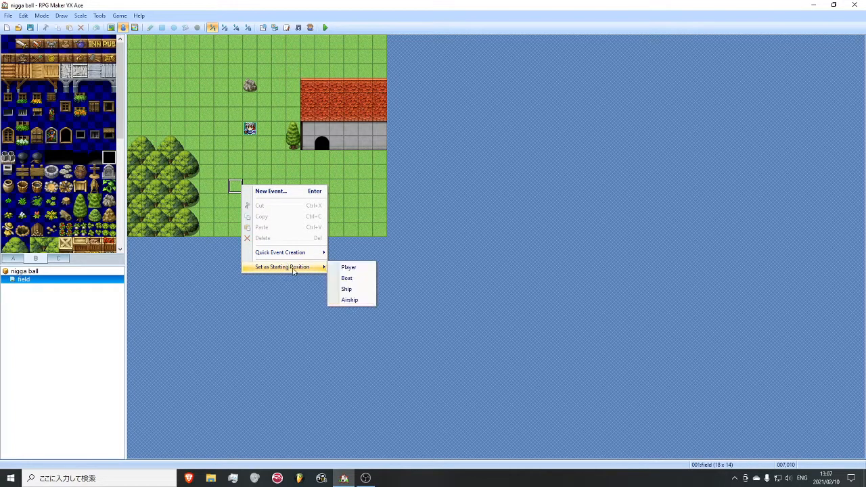
pyautogui.click(348, 267)
pyautogui.moveTo(245, 157); pyautogui.dragTo(252, 144)
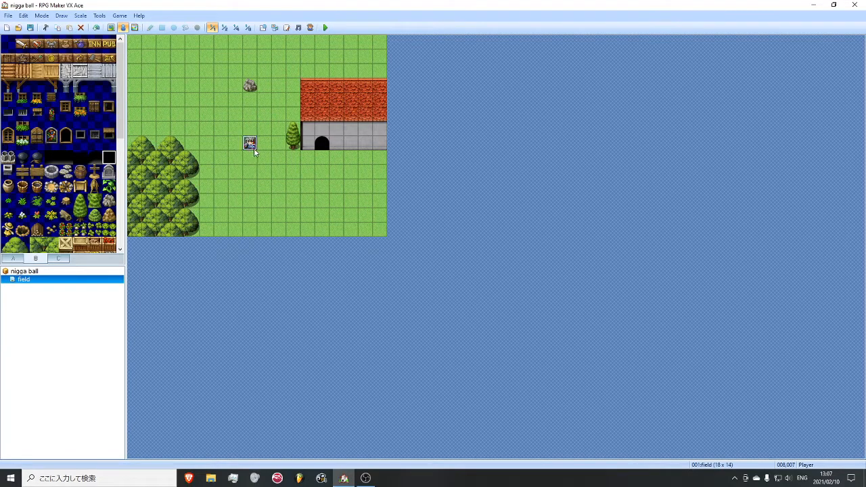
# - Save the changes and playtest a new game, walking the hero around the field, and end the test
pyautogui.click(326, 28)
pyautogui.click(398, 258)
pyautogui.press('Return')
pyautogui.press('Down')
pyautogui.press('Left')
pyautogui.press('Up')
pyautogui.press('Down')
pyautogui.press('Right')
pyautogui.press('Left')
pyautogui.press('Up')
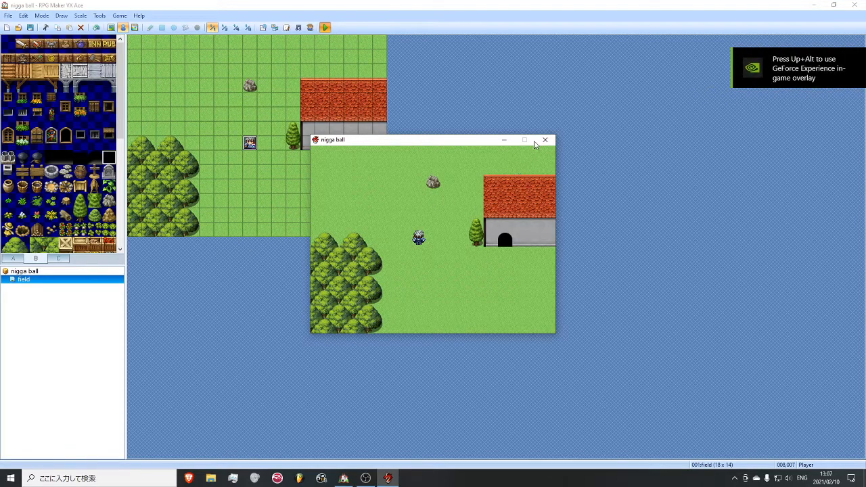
pyautogui.click(545, 139)
# - Create a new event on the empty grass at tile 009,011
pyautogui.rightClick(263, 198)
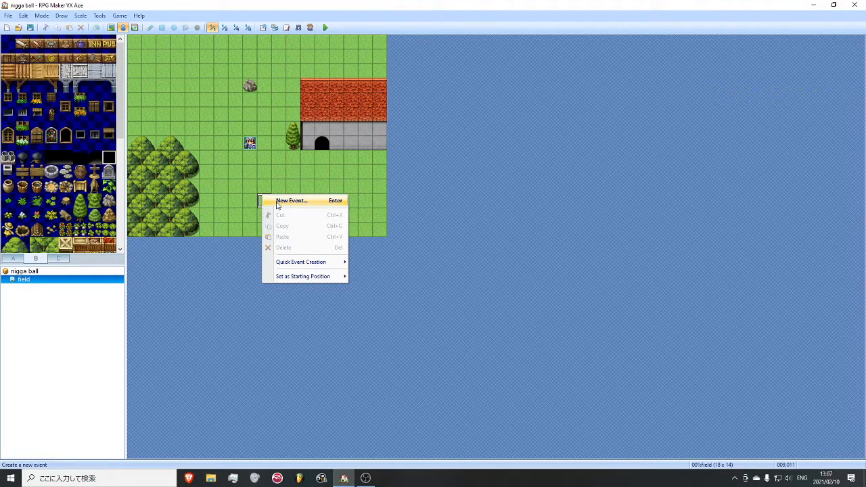
pyautogui.click(291, 201)
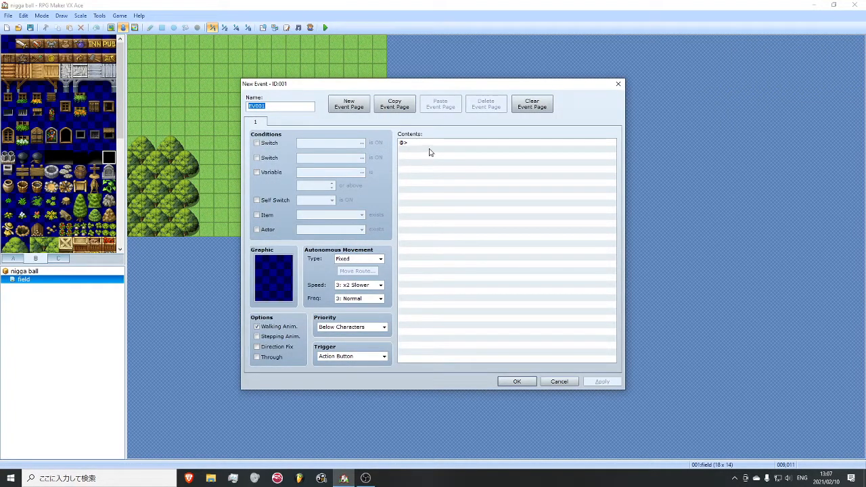
pyautogui.moveTo(404, 90); pyautogui.dragTo(438, 92)
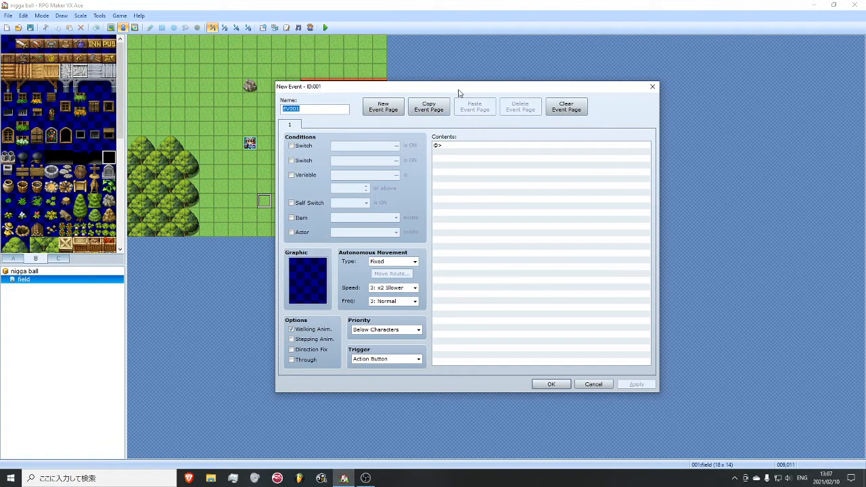
pyautogui.moveTo(458, 89); pyautogui.dragTo(449, 85)
# - Give the event a Show Text command with a one-word message and the first face of the Evil set, and save the event
pyautogui.click(455, 142)
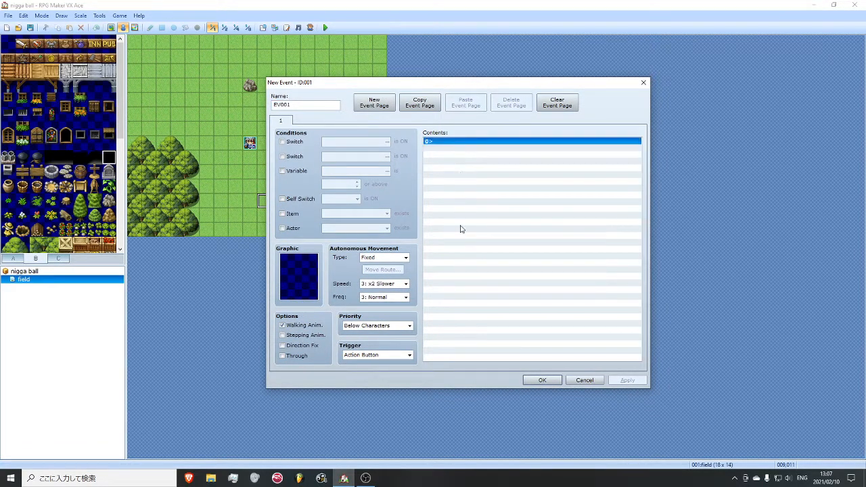
pyautogui.rightClick(475, 146)
pyautogui.click(478, 149)
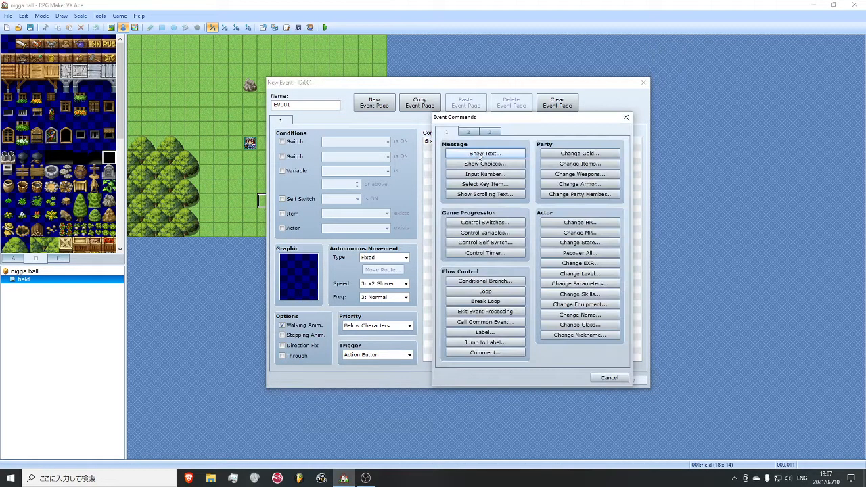
pyautogui.click(485, 153)
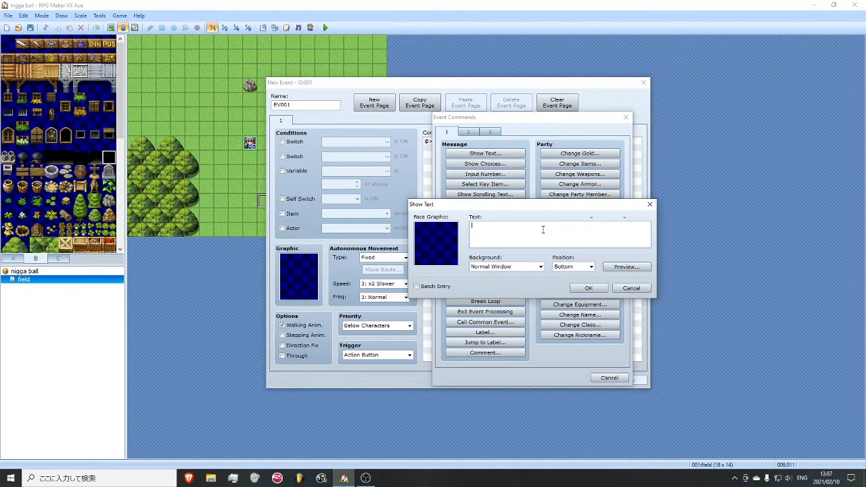
pyautogui.doubleClick(449, 247)
pyautogui.click(437, 212)
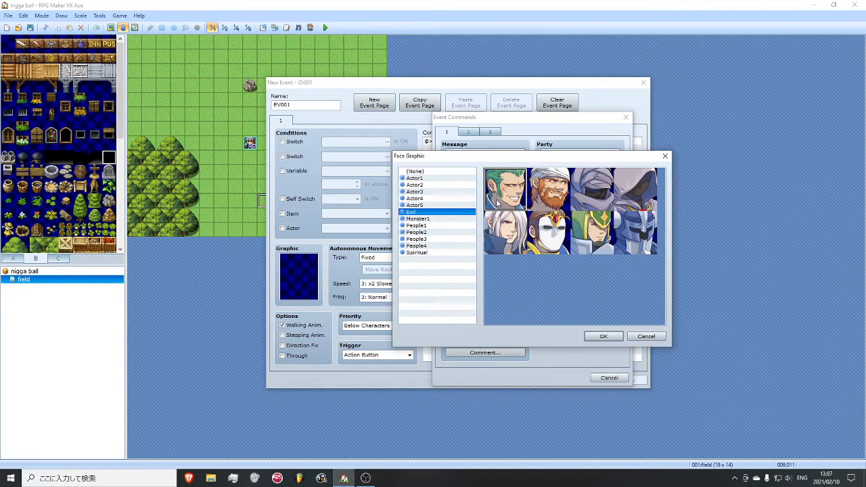
pyautogui.click(602, 336)
pyautogui.click(580, 286)
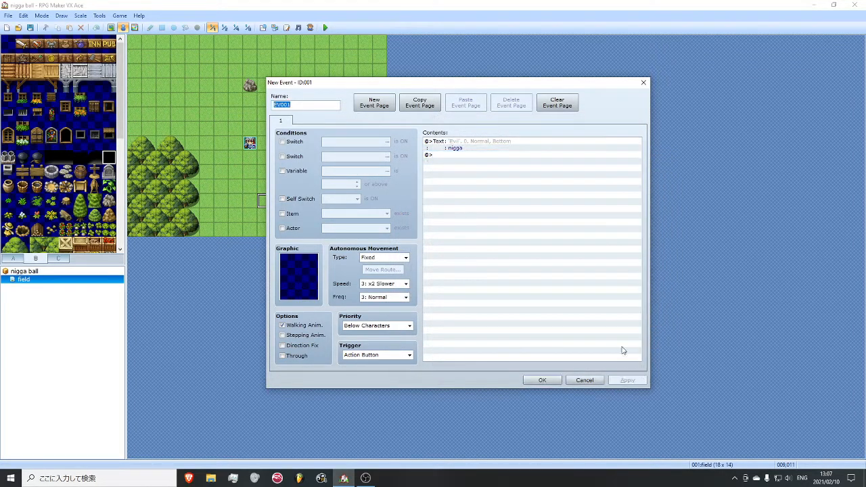
pyautogui.click(542, 379)
# - Reopen the event at tile 009,011 and set its graphic to the green-haired character from the Evil set
pyautogui.click(328, 31)
pyautogui.click(495, 206)
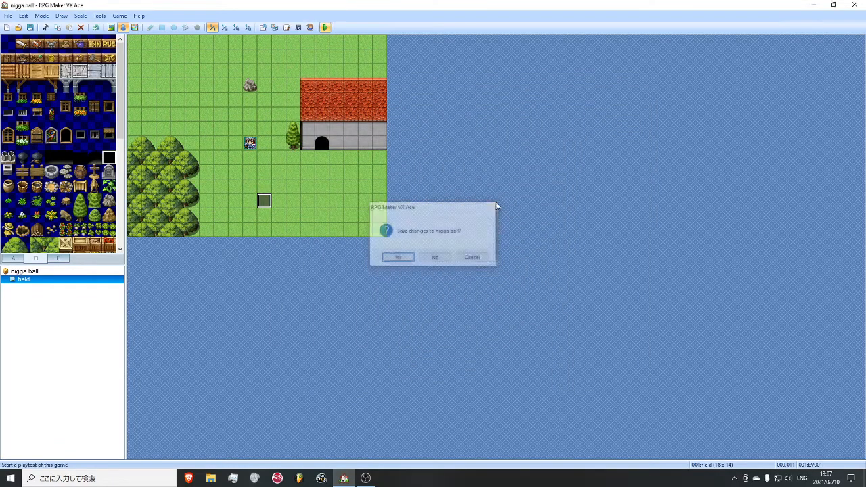
pyautogui.rightClick(268, 201)
pyautogui.click(271, 204)
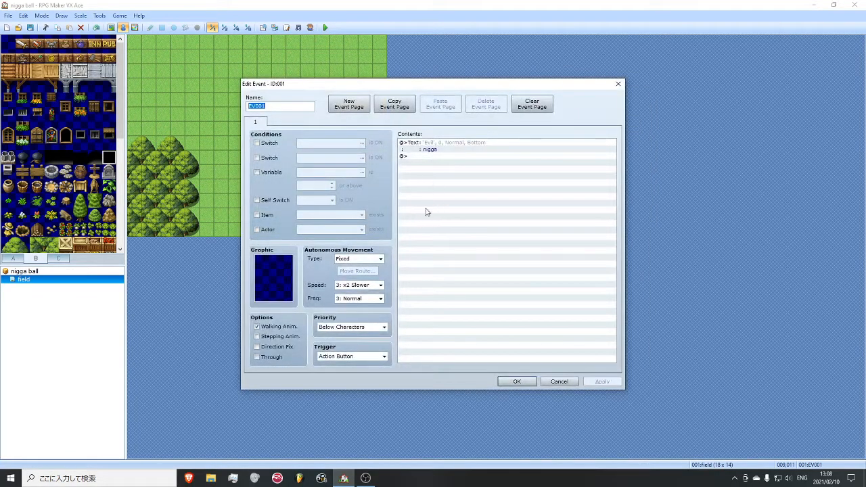
pyautogui.doubleClick(283, 277)
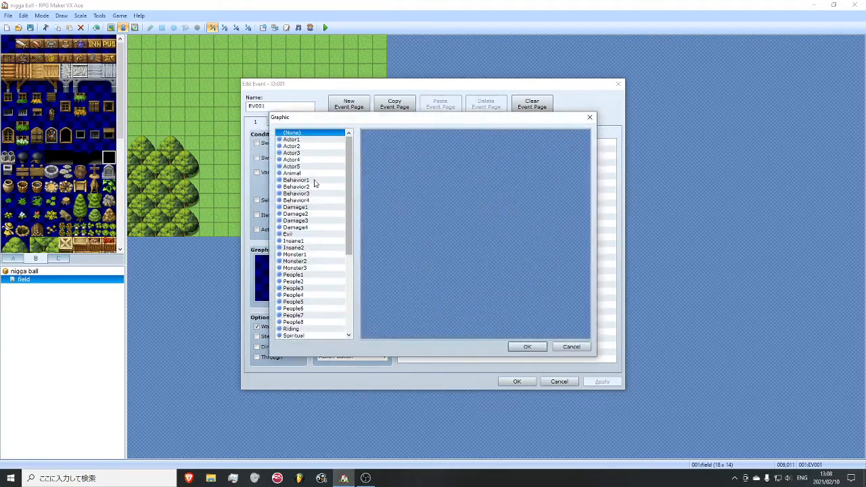
pyautogui.moveTo(350, 175); pyautogui.dragTo(350, 198)
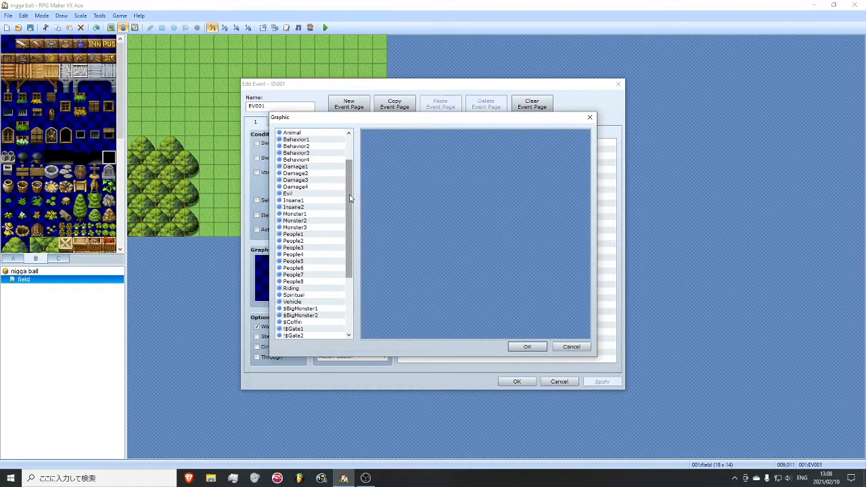
pyautogui.click(298, 196)
pyautogui.doubleClick(369, 138)
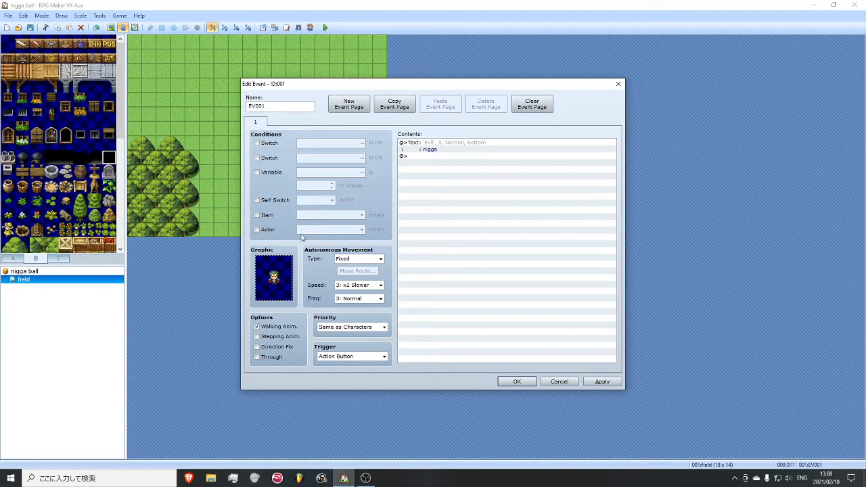
pyautogui.click(516, 381)
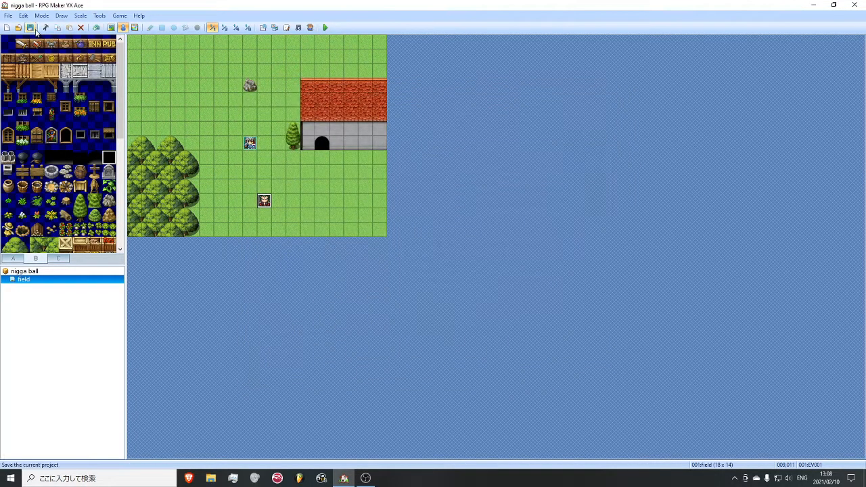
# - Playtest a new game, walk the hero to the green-haired character, talk to him from two sides, and end the test
pyautogui.click(324, 27)
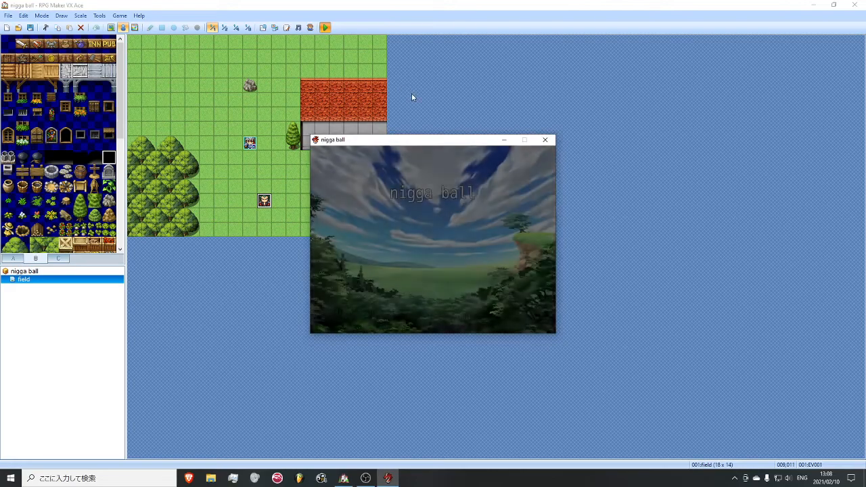
pyautogui.press('Return')
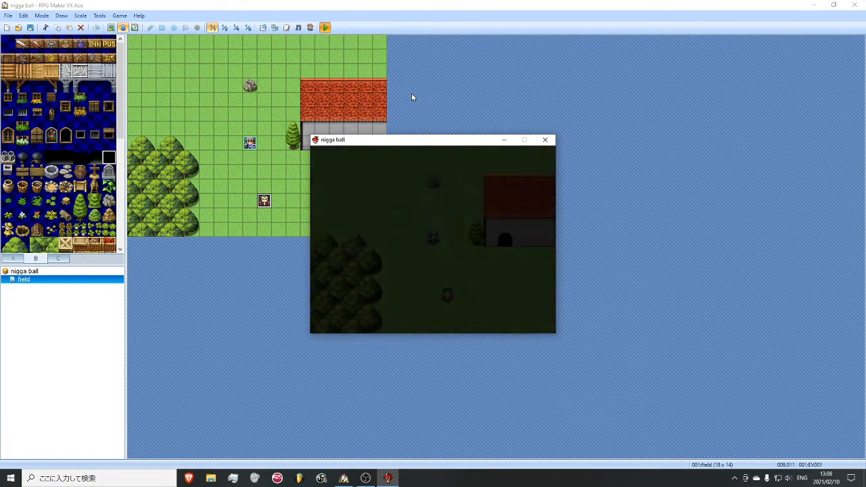
pyautogui.press('Down')
pyautogui.press('Down')
pyautogui.press('Down')
pyautogui.press('Down')
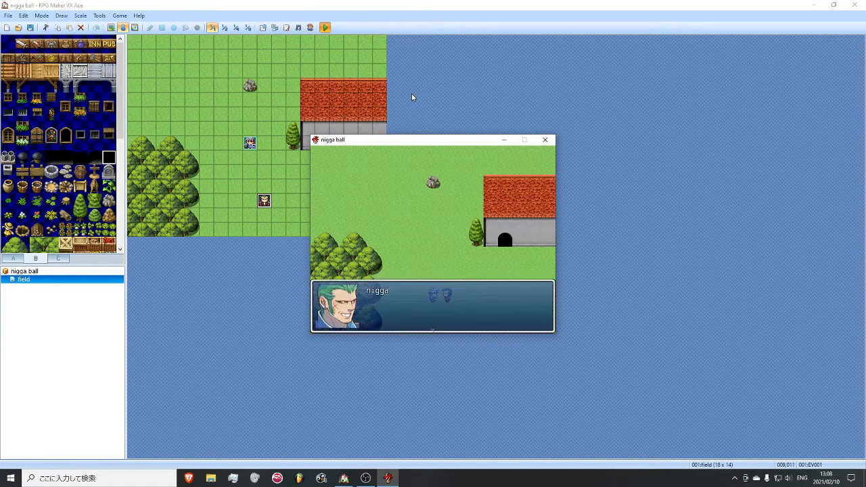
pyautogui.press('Return')
pyautogui.press('Up')
pyautogui.press('Right')
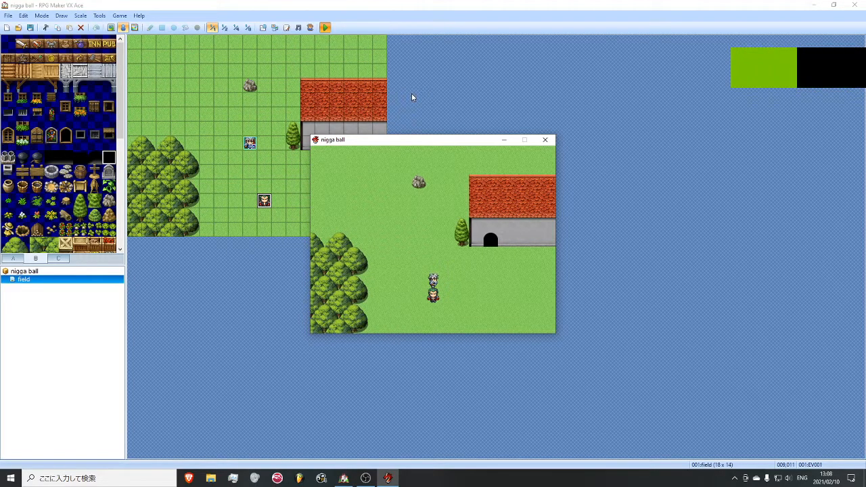
pyautogui.press('Up')
pyautogui.press('Down')
pyautogui.press('Return')
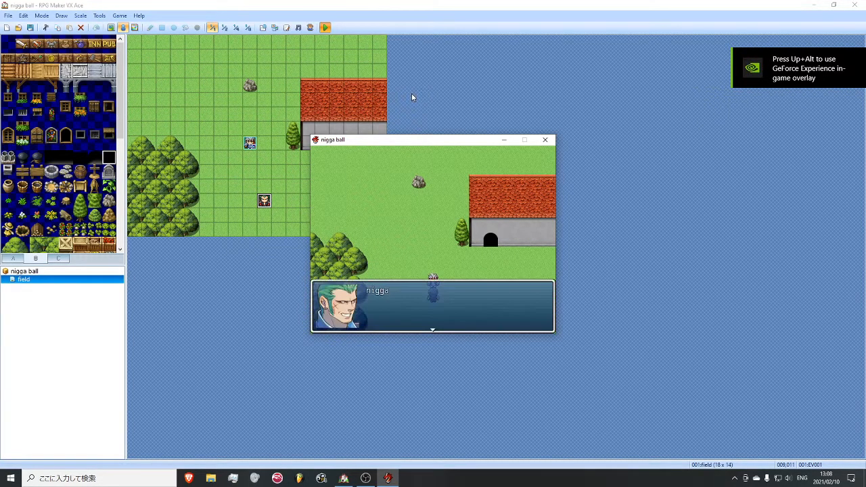
pyautogui.press('Return')
pyautogui.press('Left')
pyautogui.press('Left')
pyautogui.click(544, 139)
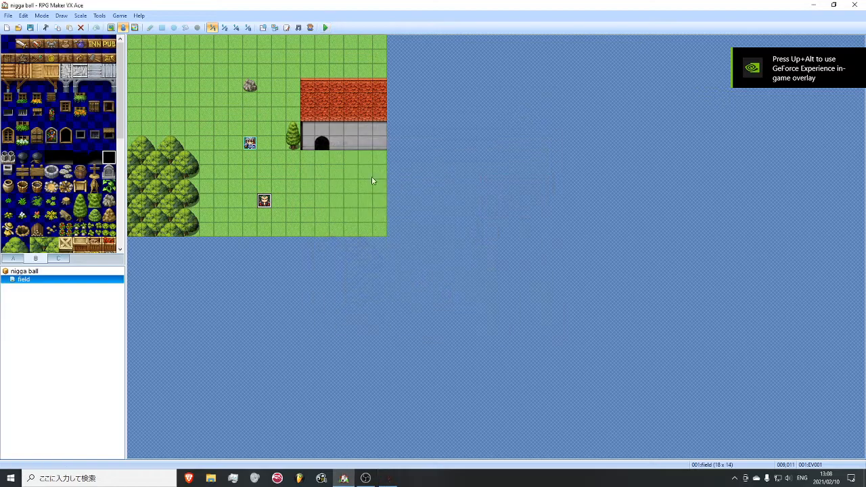
# - Set the green-haired character event's priority to Below Characters
pyautogui.doubleClick(264, 200)
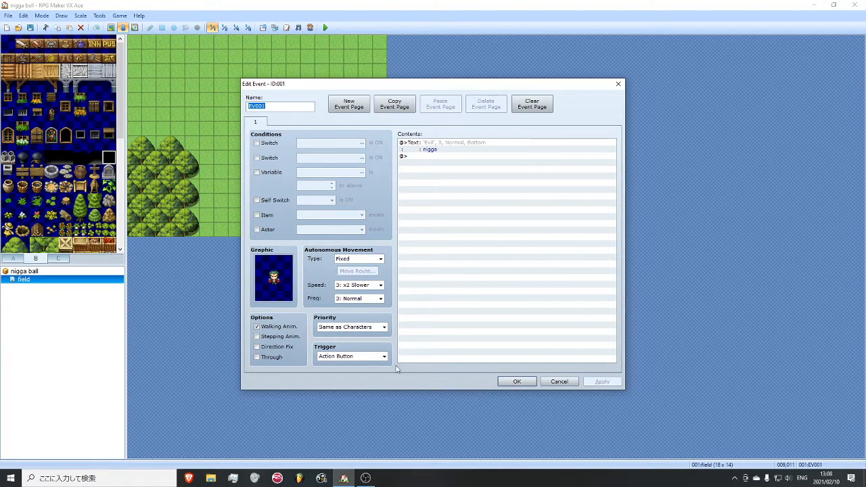
pyautogui.click(349, 329)
pyautogui.click(351, 336)
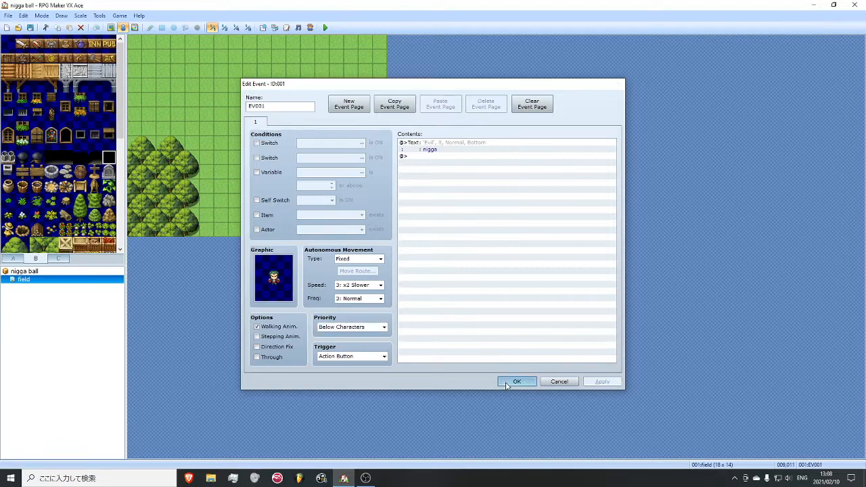
# - Save the event and project, playtest a new game, walk the hero over the green-haired character, try talking to him, and end the test
pyautogui.click(516, 381)
pyautogui.click(326, 27)
pyautogui.click(397, 258)
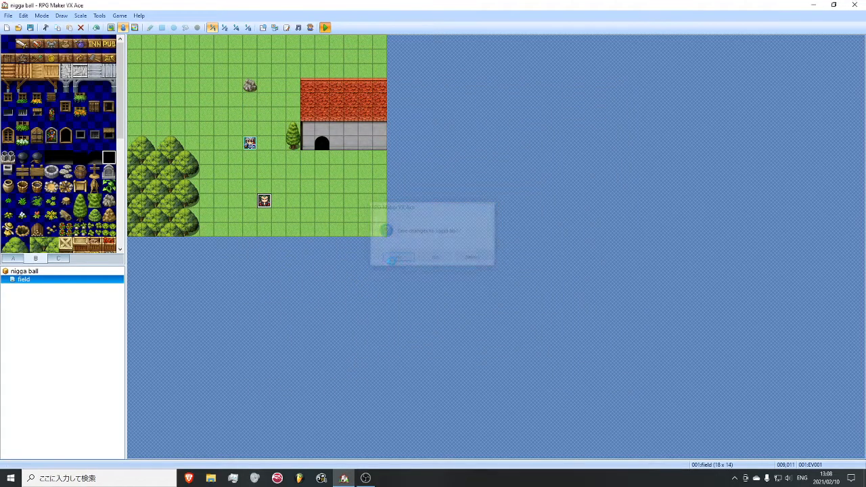
pyautogui.press('Return')
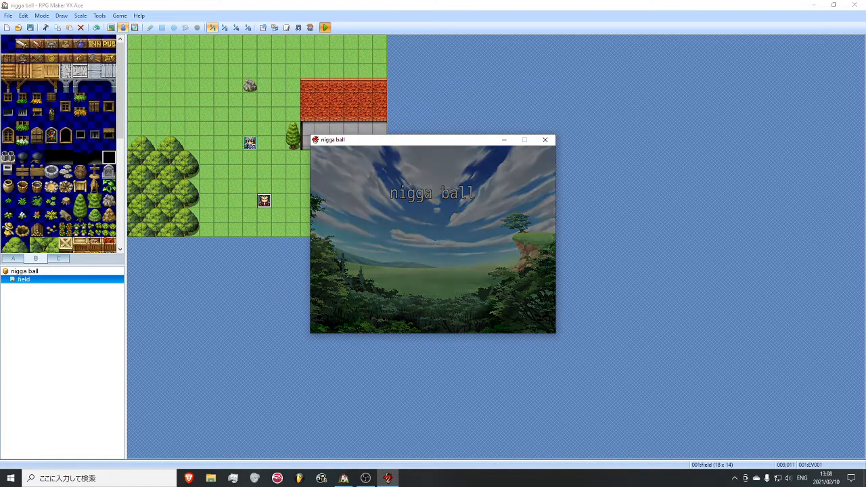
pyautogui.press('Down')
pyautogui.press('Down')
pyautogui.press('Right')
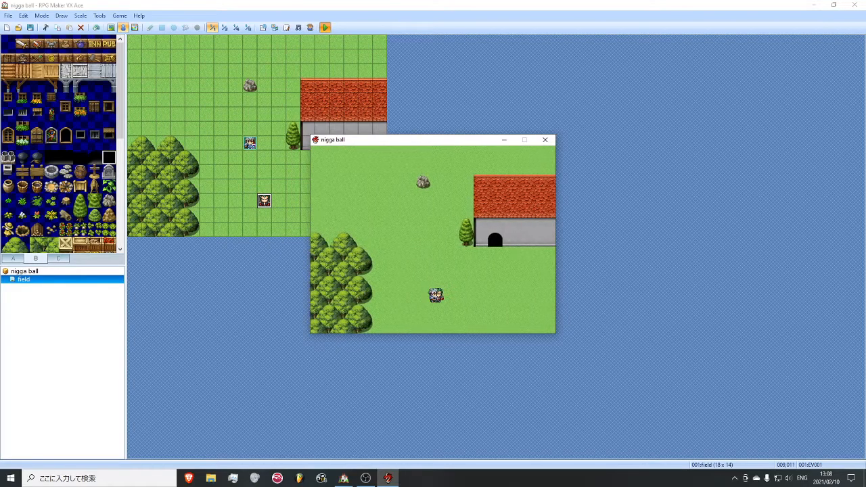
pyautogui.press('Left')
pyautogui.press('Right')
pyautogui.press('Return')
pyautogui.press('Return')
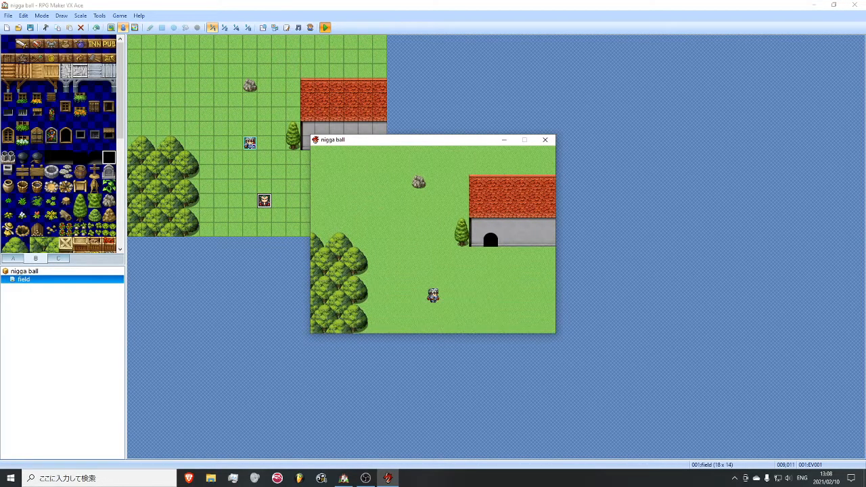
pyautogui.press('Up')
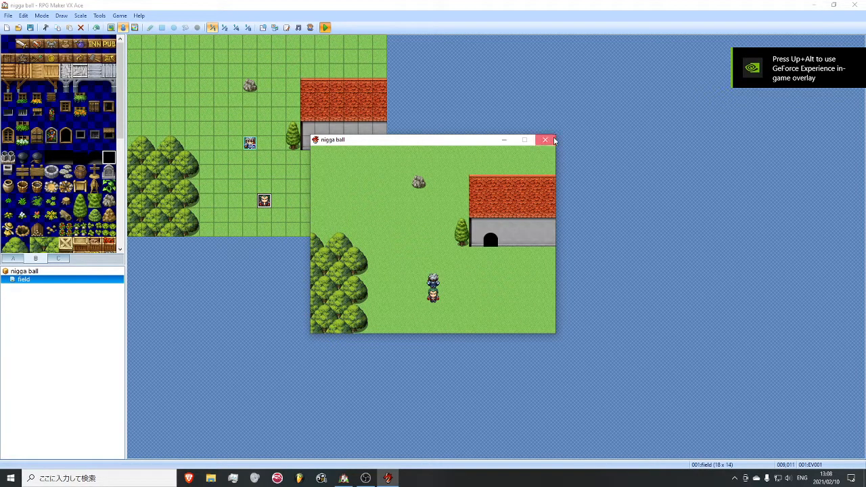
pyautogui.click(553, 139)
# - Set the green-haired character event's priority to Same as Characters and its trigger to Autorun, and save the event
pyautogui.doubleClick(267, 203)
pyautogui.click(353, 328)
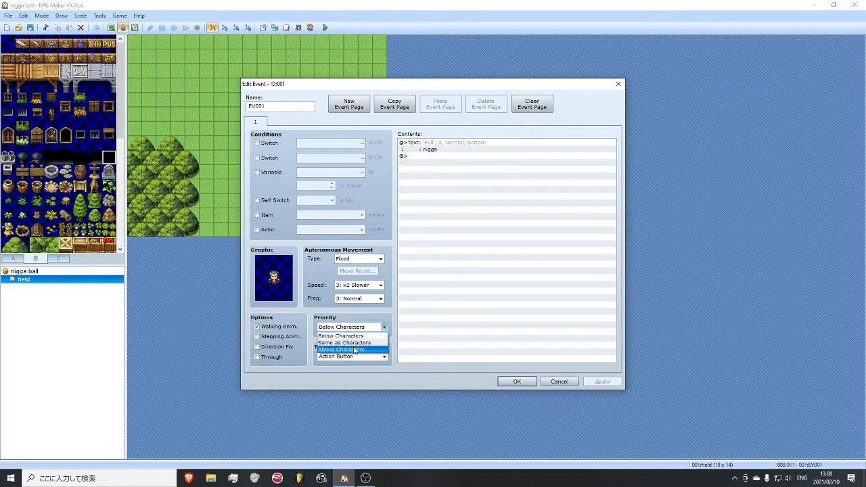
pyautogui.click(350, 342)
pyautogui.click(357, 356)
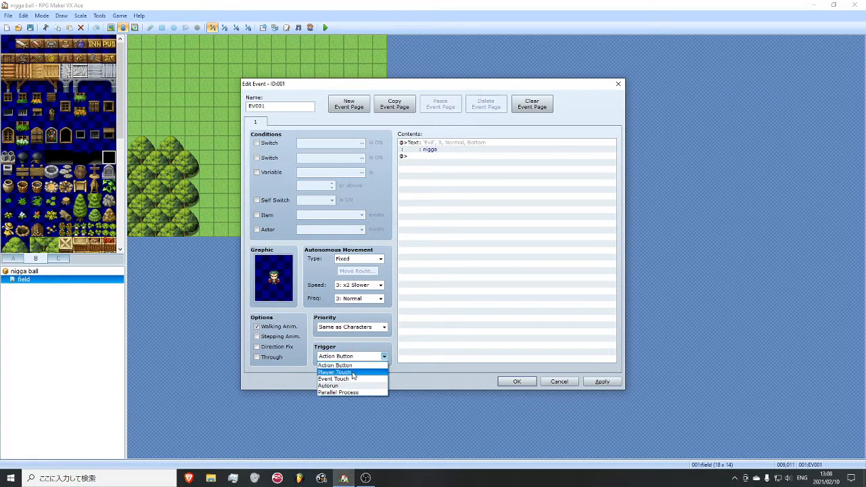
pyautogui.click(352, 373)
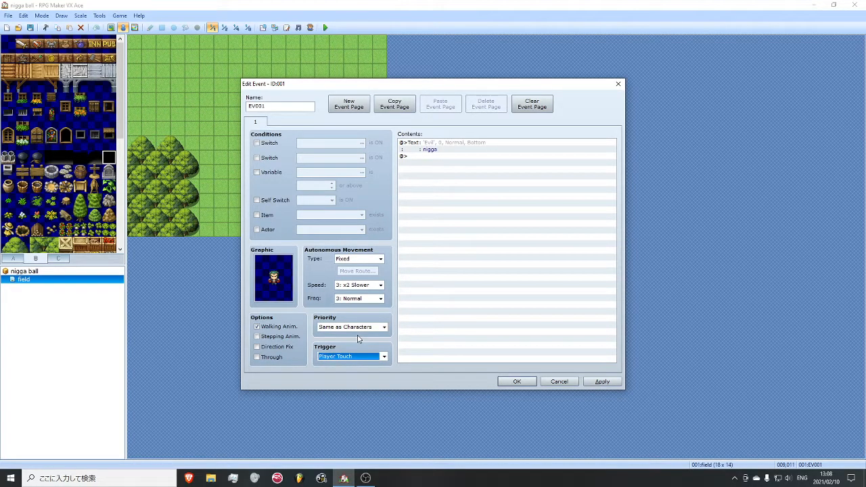
pyautogui.click(351, 357)
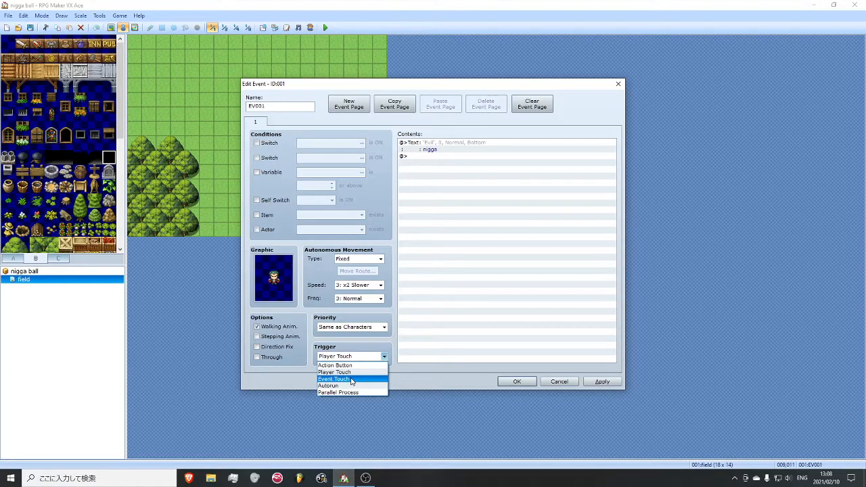
pyautogui.click(353, 385)
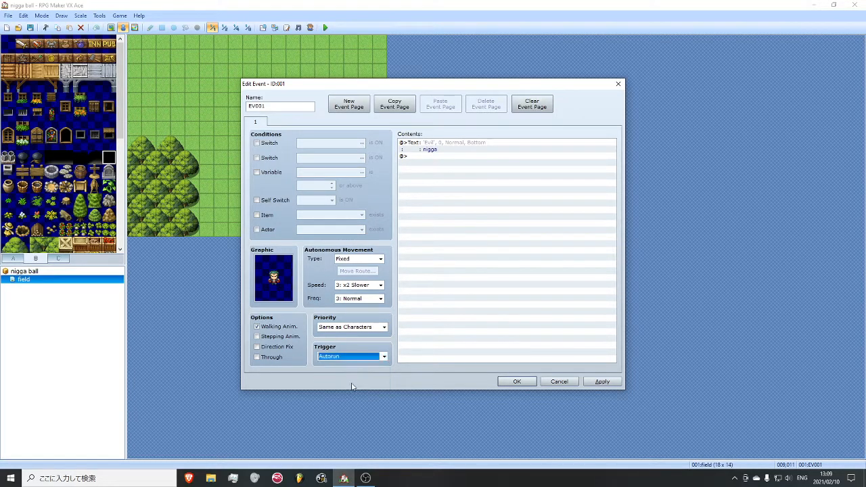
pyautogui.click(517, 382)
# - Save the project, playtest a new game to check the Autorun trigger, and end the test
pyautogui.press('F12')
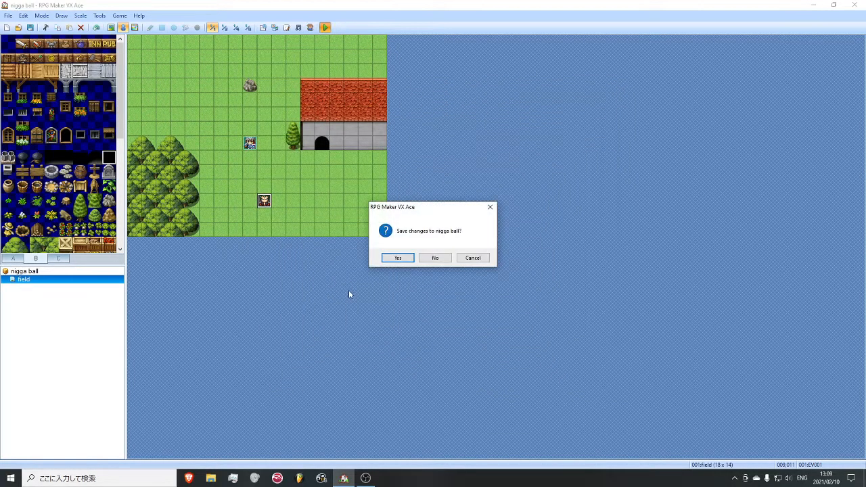
pyautogui.click(384, 261)
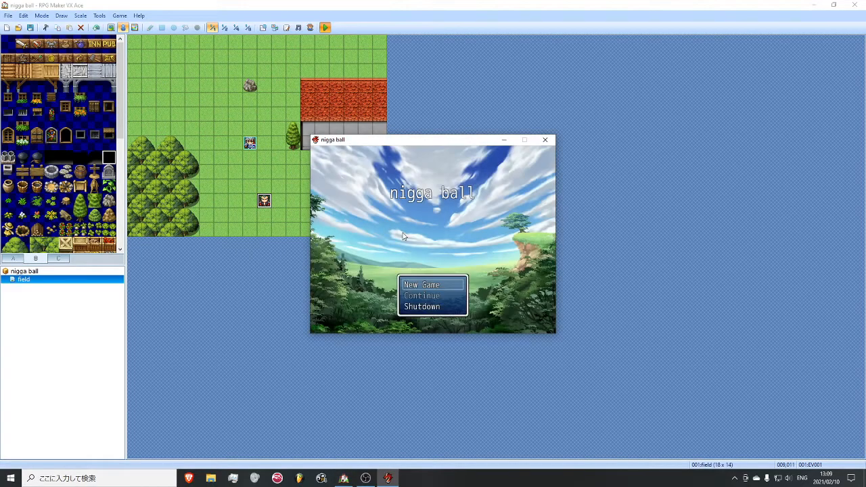
pyautogui.press('Return')
pyautogui.click(545, 139)
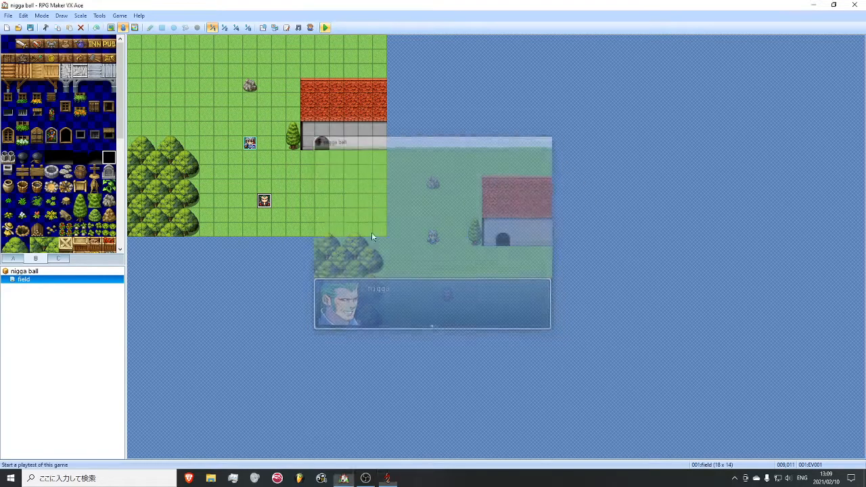
# - Reopen the green-haired character's event and set its trigger to Action Button
pyautogui.rightClick(274, 201)
pyautogui.click(301, 199)
pyautogui.click(365, 357)
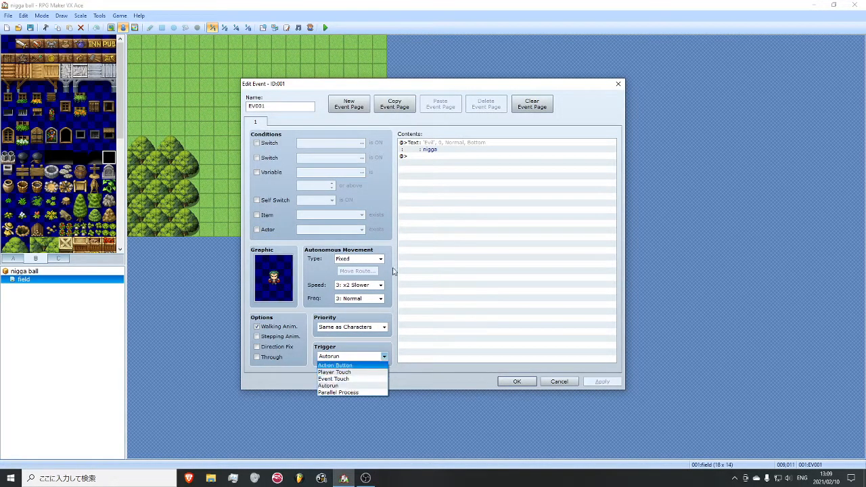
pyautogui.click(336, 366)
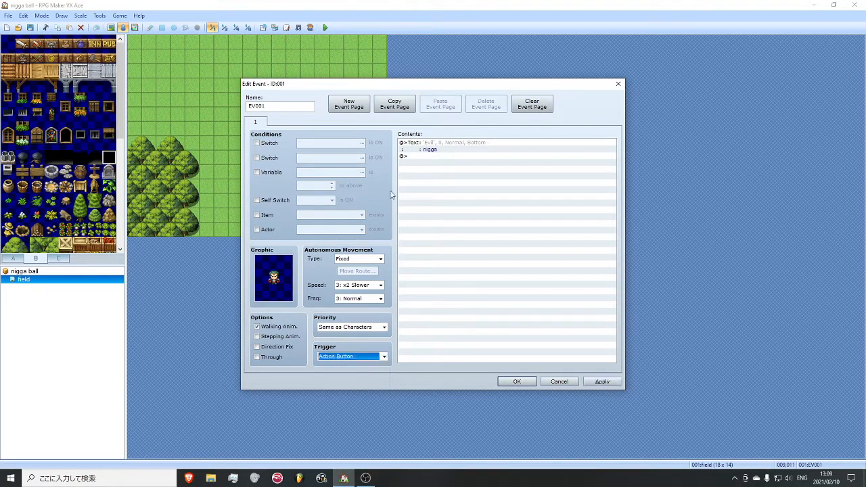
# - Replace the message in the event's Show Text command with "text 1" and apply the change
pyautogui.rightClick(437, 148)
pyautogui.click(454, 162)
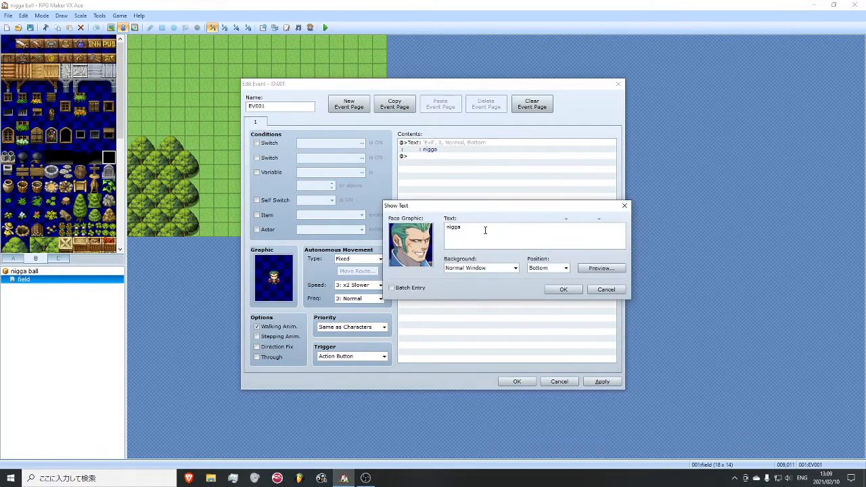
pyautogui.write('ext 1')
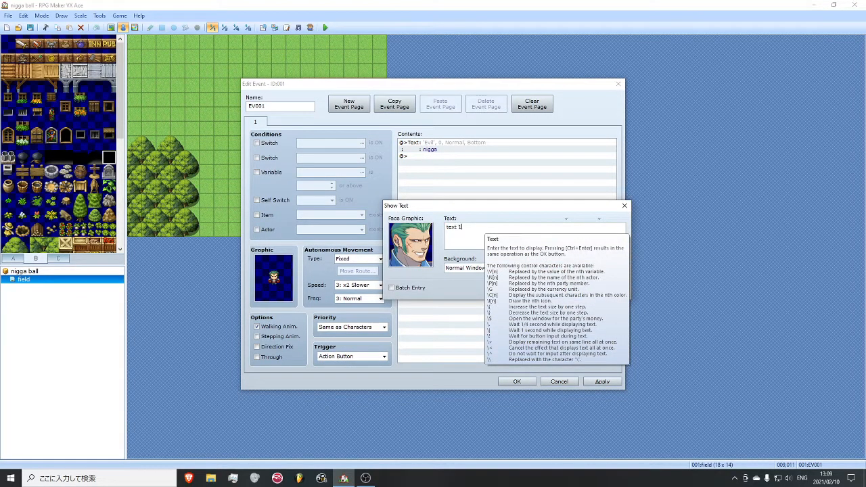
pyautogui.click(561, 289)
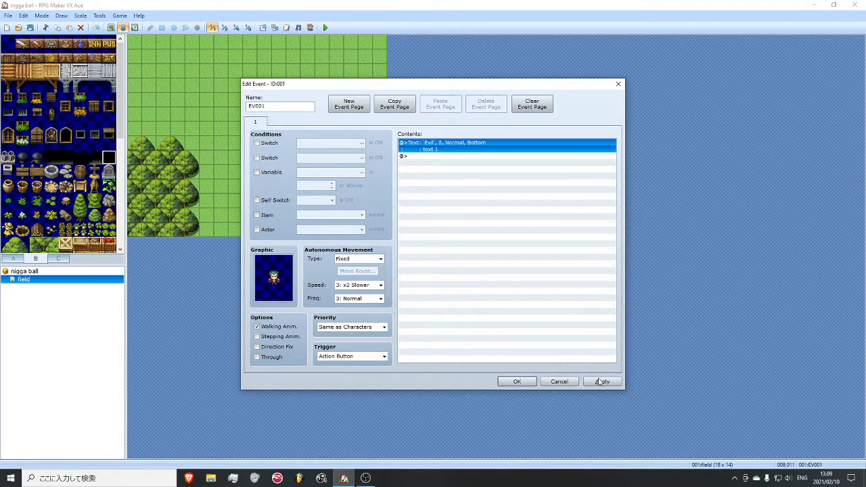
pyautogui.click(599, 381)
# - Add a Control Self Switch command after the message that turns self switch A ON, and apply the event changes
pyautogui.doubleClick(432, 157)
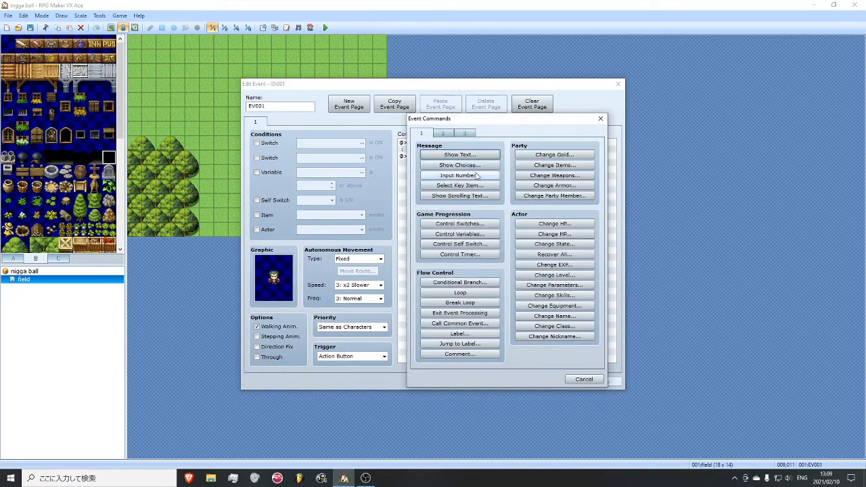
pyautogui.moveTo(464, 123); pyautogui.dragTo(493, 123)
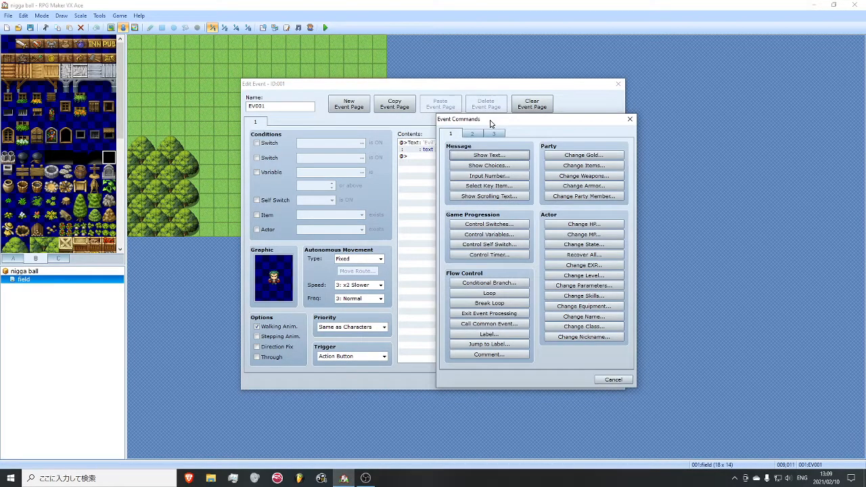
pyautogui.click(486, 246)
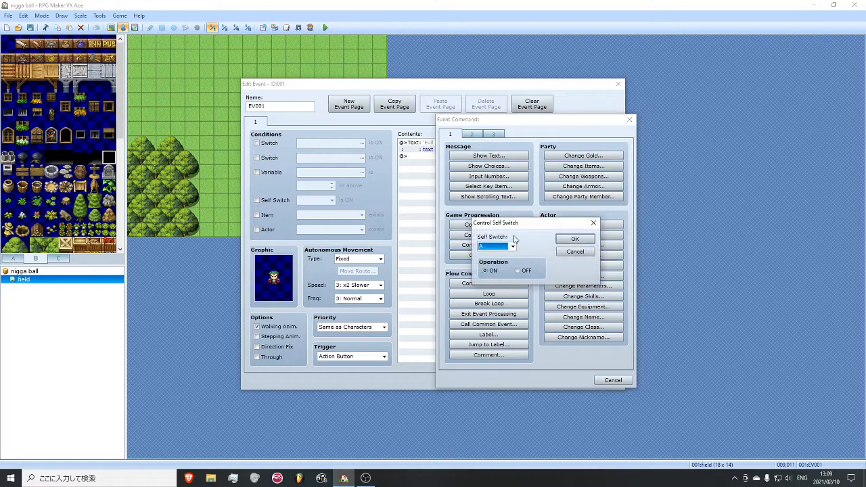
pyautogui.click(512, 246)
pyautogui.click(513, 246)
pyautogui.click(575, 239)
pyautogui.click(602, 380)
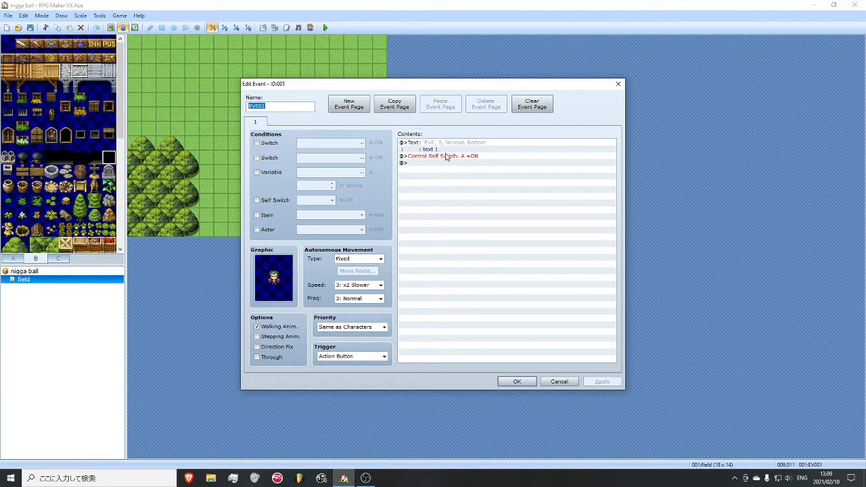
pyautogui.click(445, 156)
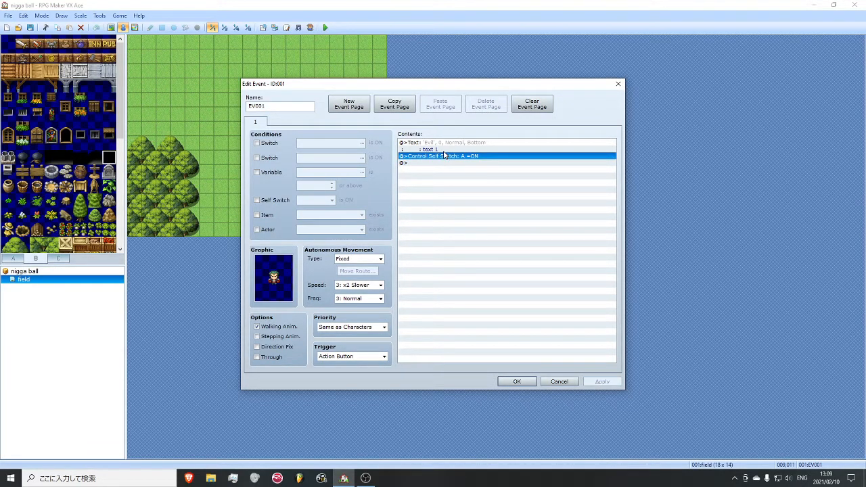
pyautogui.click(349, 107)
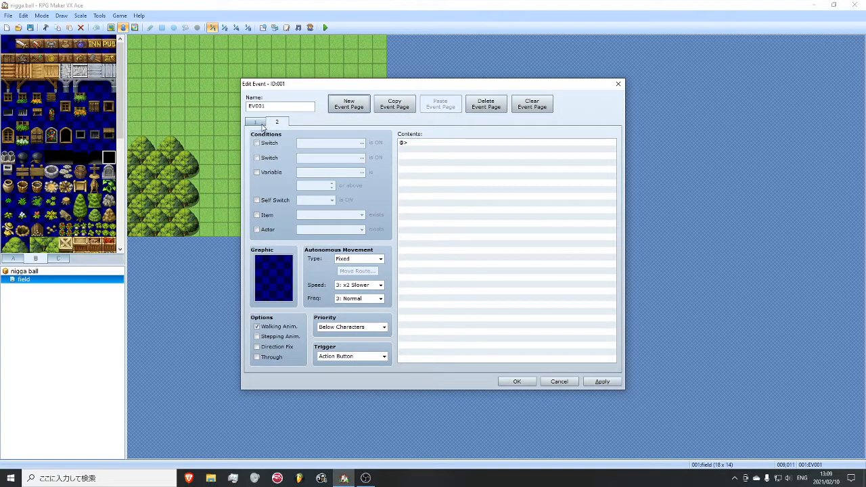
pyautogui.click(482, 107)
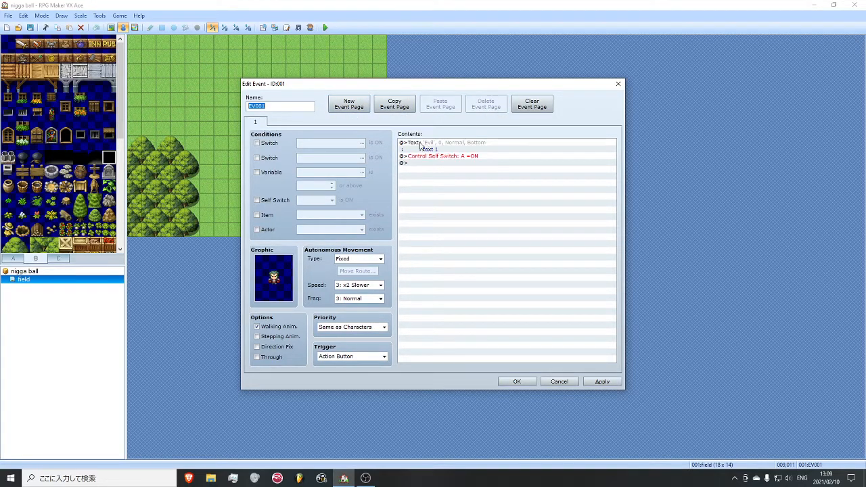
# - Duplicate the event page as page 2, leaving the event with just two identical pages
pyautogui.click(394, 105)
pyautogui.click(438, 109)
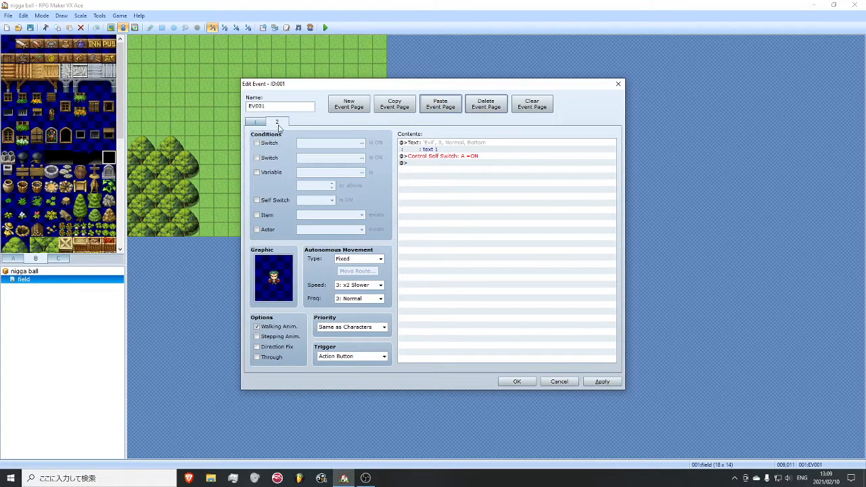
pyautogui.click(259, 125)
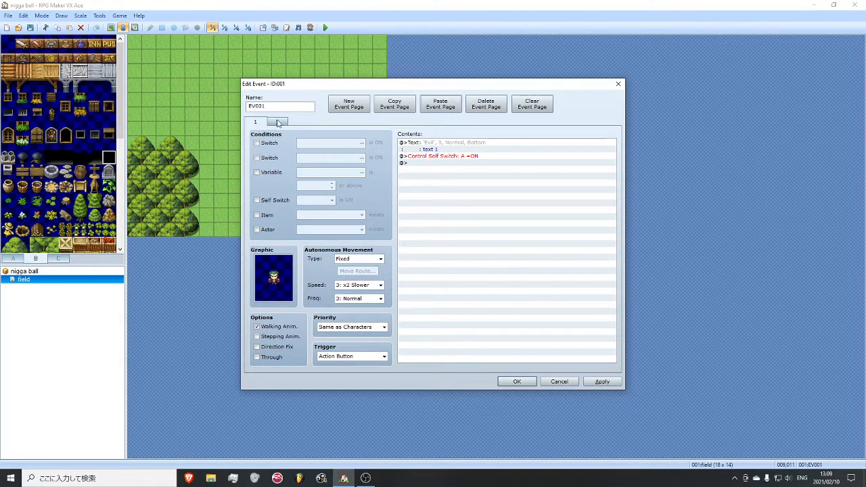
pyautogui.click(278, 123)
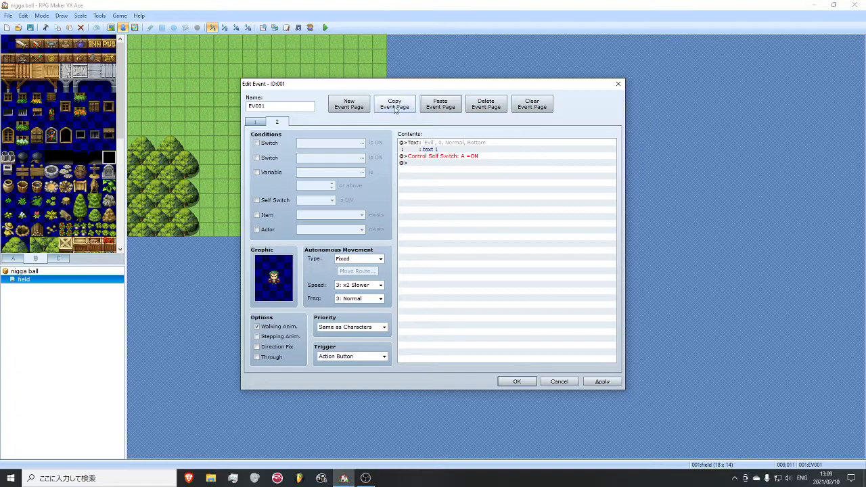
pyautogui.click(360, 101)
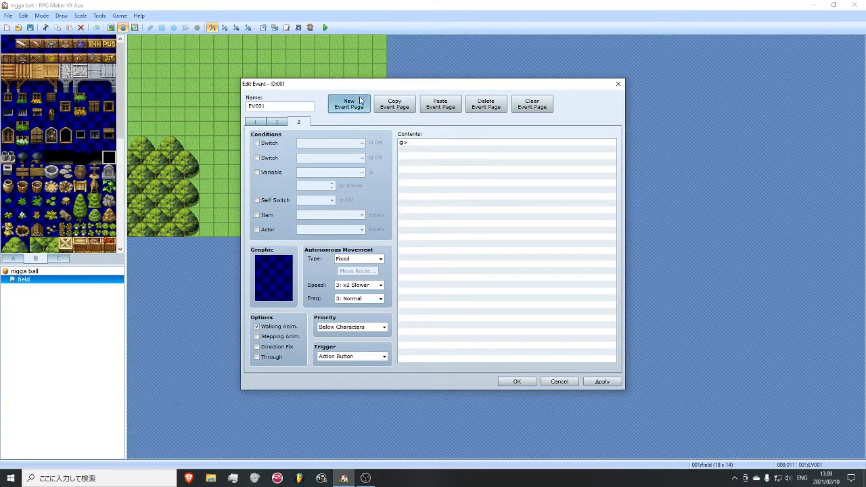
pyautogui.click(499, 102)
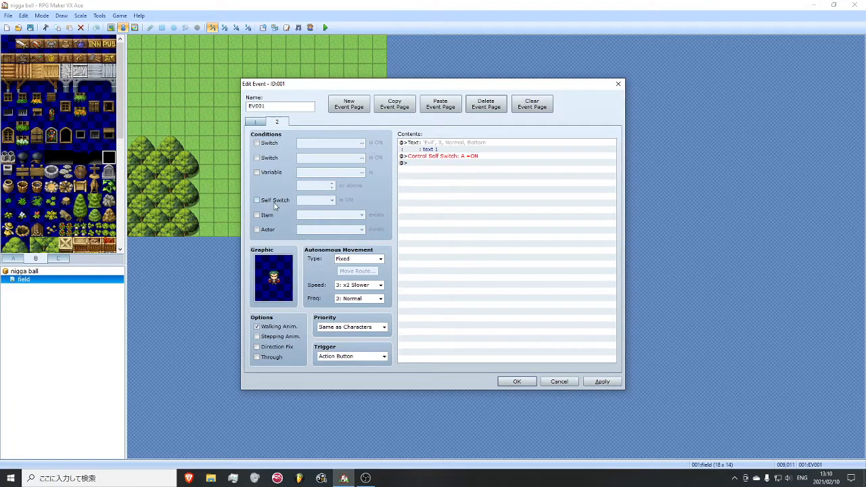
# - On event page 2, enable the Self Switch A condition and delete the Control Self Switch command
pyautogui.moveTo(318, 83); pyautogui.dragTo(379, 89)
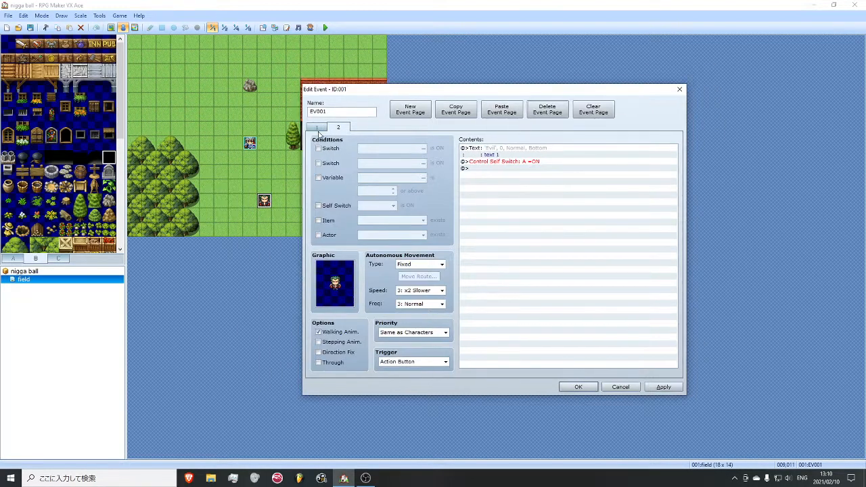
pyautogui.click(321, 127)
pyautogui.click(340, 128)
pyautogui.click(332, 207)
pyautogui.click(493, 162)
pyautogui.press('Delete')
pyautogui.click(324, 129)
pyautogui.click(337, 130)
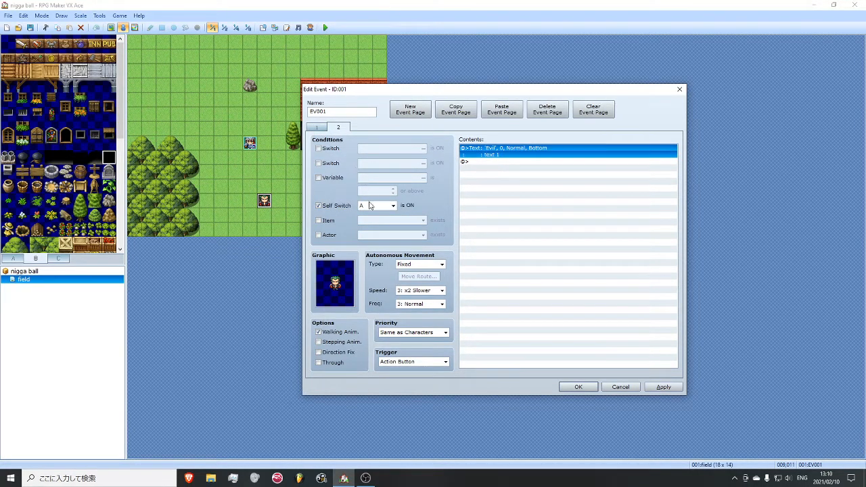
# - On event page 2, change the Show Text message to "text 2"
pyautogui.click(316, 128)
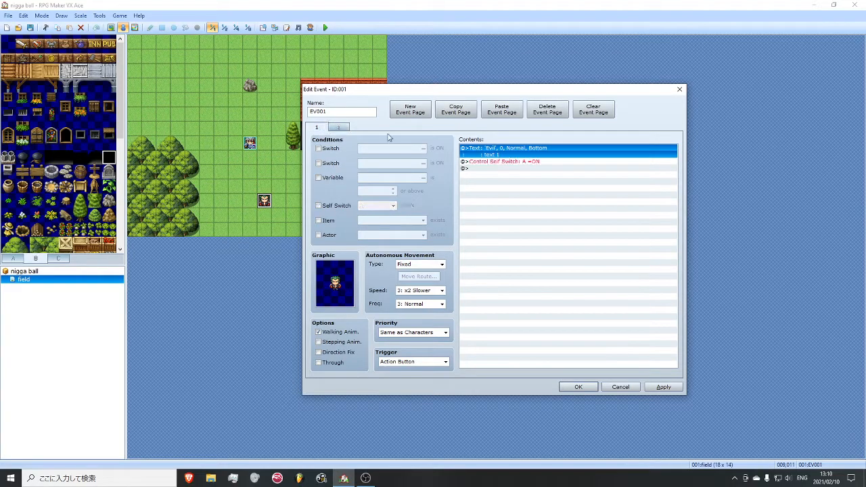
pyautogui.click(516, 163)
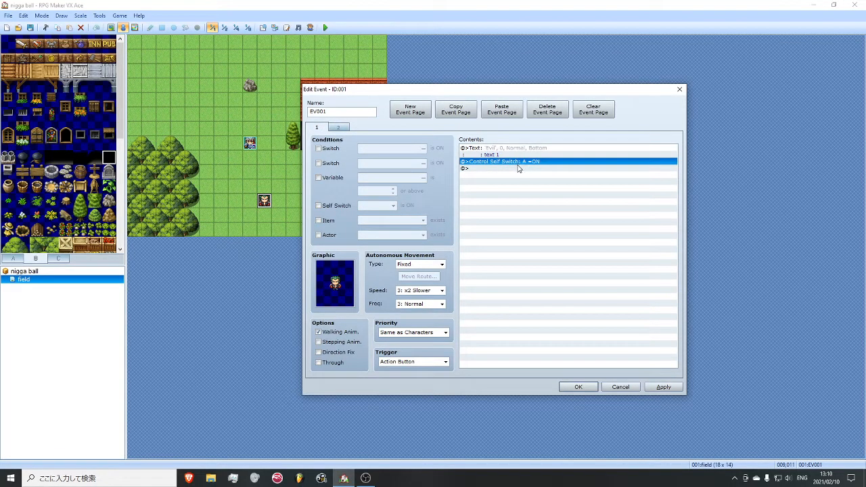
pyautogui.click(340, 127)
pyautogui.rightClick(557, 146)
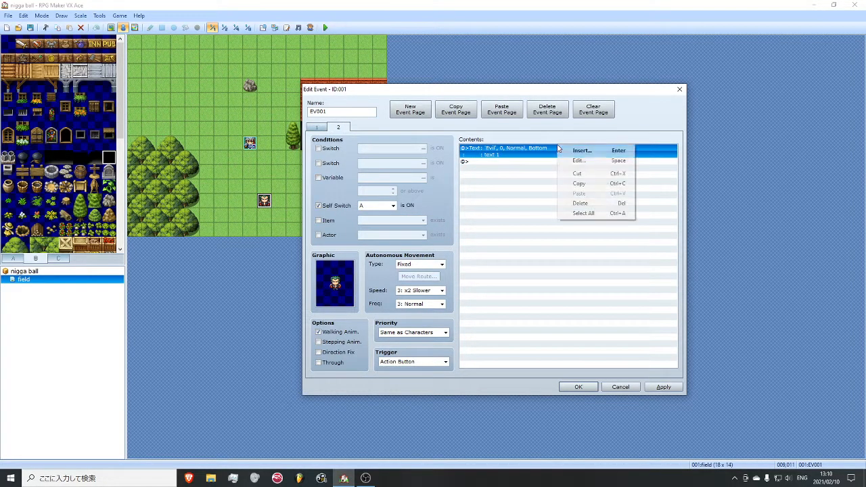
pyautogui.click(570, 159)
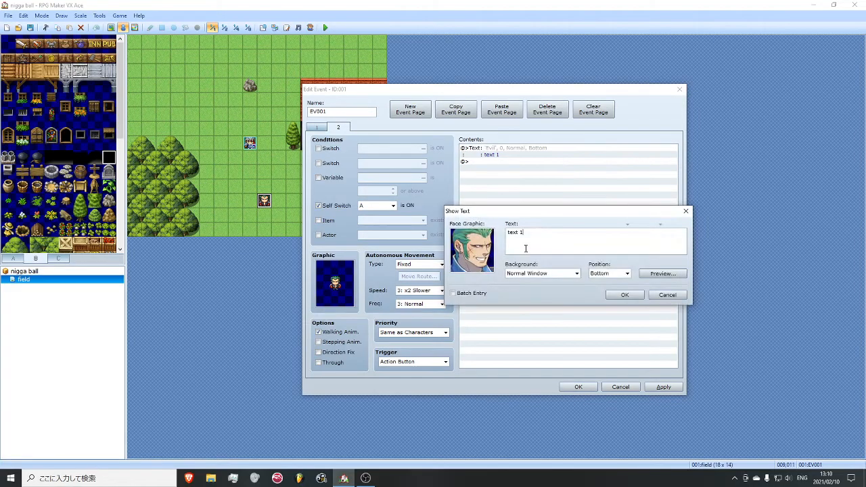
pyautogui.click(623, 295)
# - Add a Control Self Switch command after the message on event page 2 that turns self switch B ON
pyautogui.rightClick(522, 162)
pyautogui.click(538, 167)
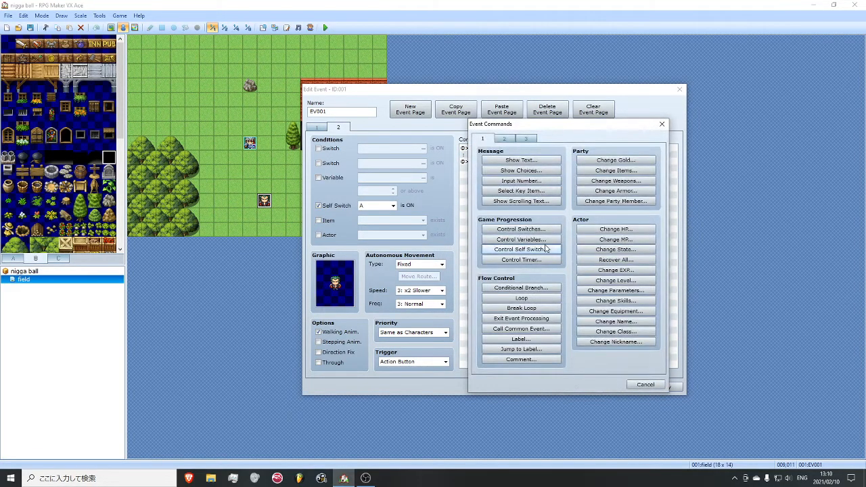
pyautogui.click(521, 249)
pyautogui.click(534, 251)
pyautogui.click(529, 265)
pyautogui.click(594, 242)
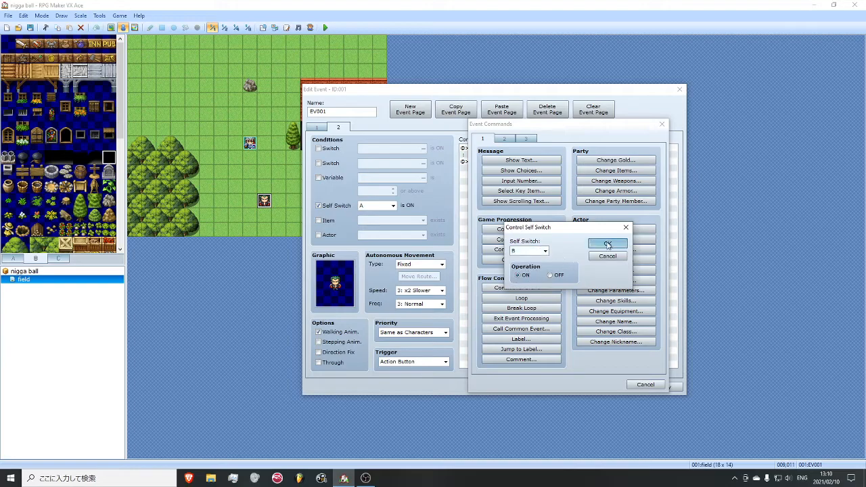
# - Duplicate event page 2 as page 3, set the new page's Self Switch condition to B, and apply the changes
pyautogui.click(470, 113)
pyautogui.click(501, 110)
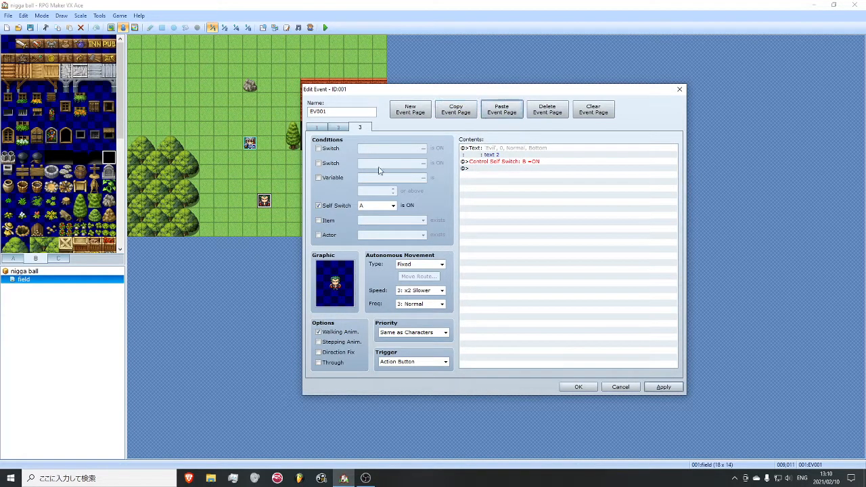
pyautogui.click(376, 204)
pyautogui.click(371, 221)
pyautogui.click(663, 387)
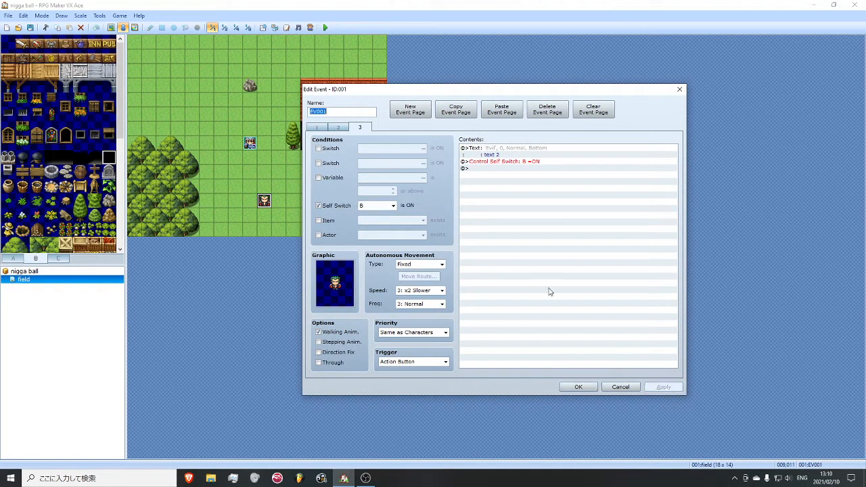
# - Keep page 1's autonomous movement Fixed, set page 2's to Random with a different speed and frequency, and apply the changes
pyautogui.click(316, 128)
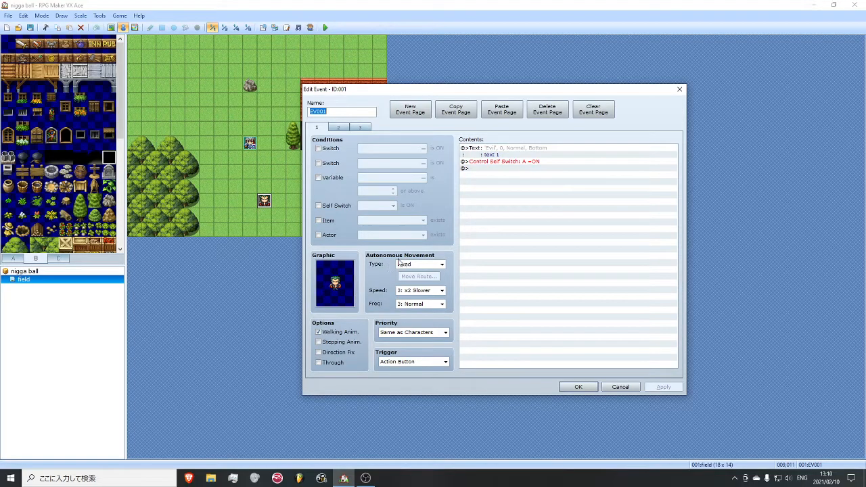
pyautogui.click(422, 264)
pyautogui.click(420, 271)
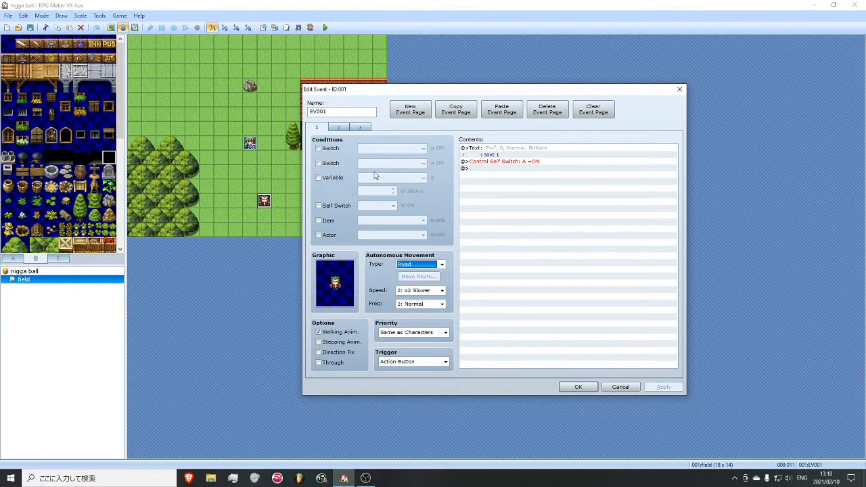
pyautogui.click(338, 129)
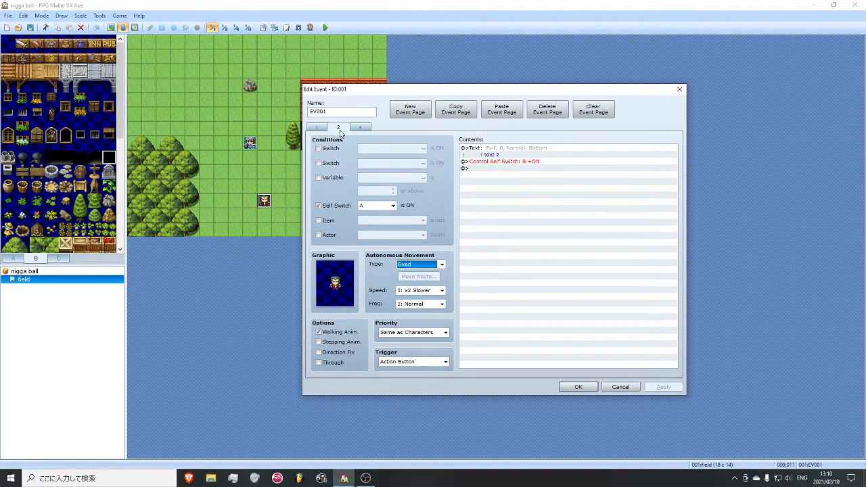
pyautogui.click(416, 265)
pyautogui.click(416, 278)
pyautogui.click(420, 304)
pyautogui.click(410, 333)
pyautogui.click(420, 290)
pyautogui.click(416, 326)
pyautogui.click(662, 389)
# - Delete the Control Self Switch command from event page 3
pyautogui.click(361, 128)
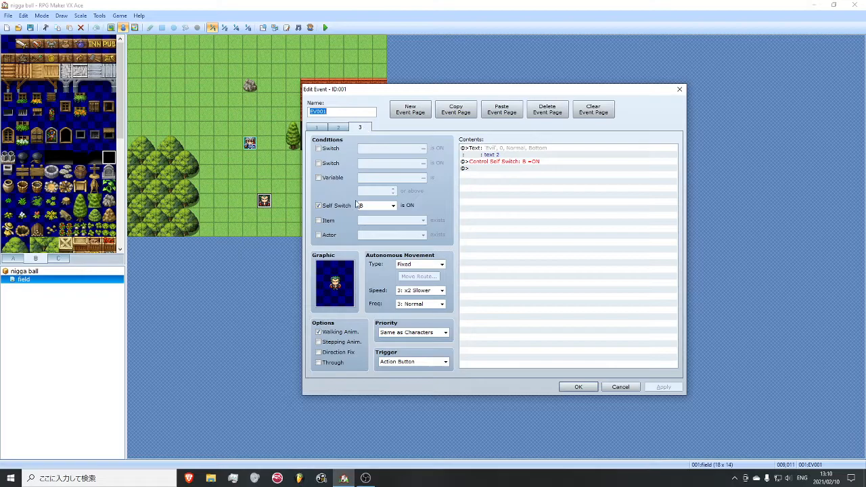
pyautogui.click(339, 127)
pyautogui.click(355, 127)
pyautogui.click(493, 161)
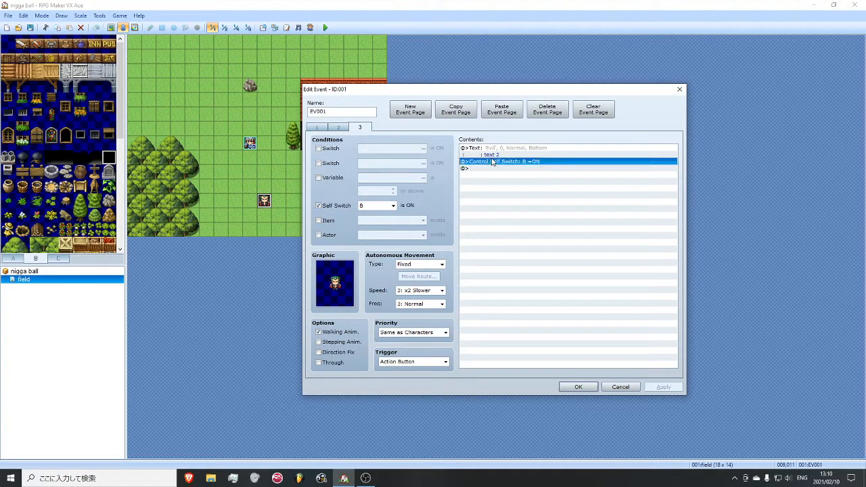
pyautogui.press('Delete')
# - Change the Show Text message on event page 3 to "text 3" and apply the change
pyautogui.rightClick(491, 148)
pyautogui.click(512, 164)
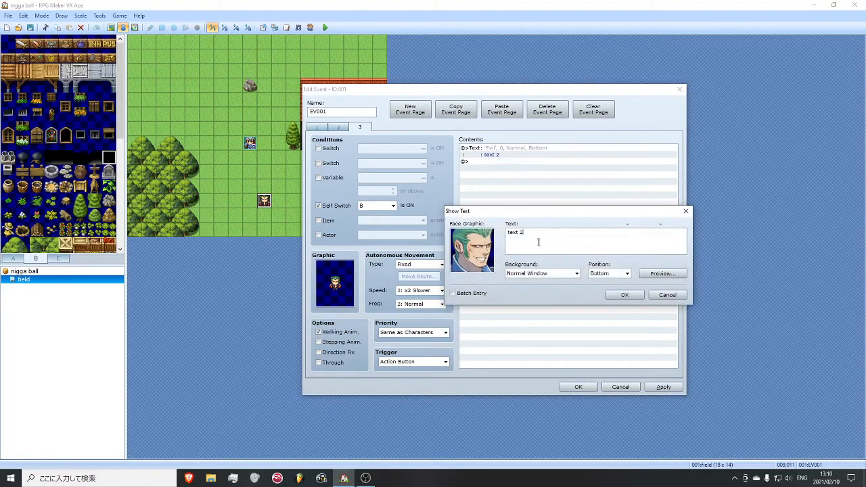
pyautogui.write('3')
pyautogui.click(621, 294)
pyautogui.click(662, 387)
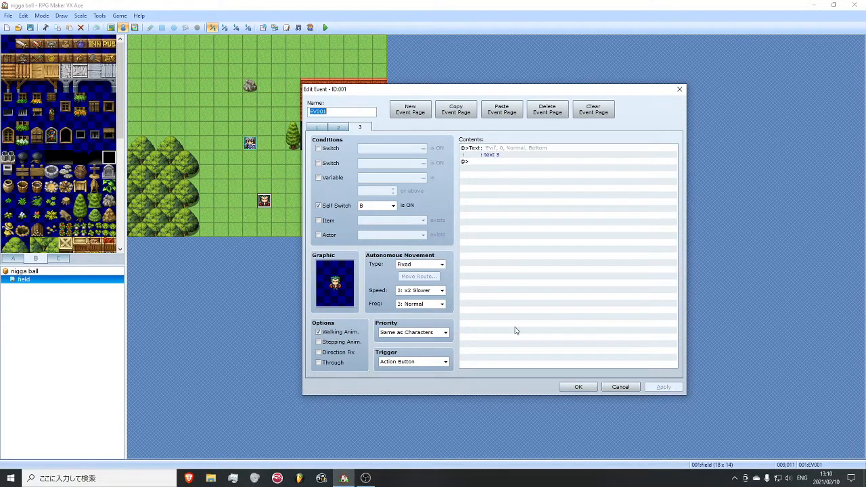
# - Give event page 3 Random autonomous movement with speed 1: x8 Slower and frequency 1: Lowest, and confirm the event
pyautogui.click(437, 291)
pyautogui.click(419, 299)
pyautogui.click(428, 304)
pyautogui.click(422, 313)
pyautogui.click(427, 265)
pyautogui.click(416, 276)
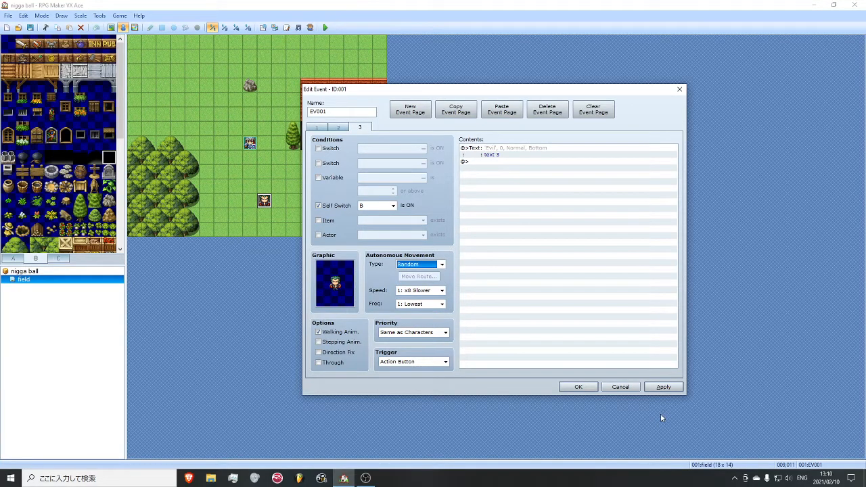
pyautogui.click(575, 386)
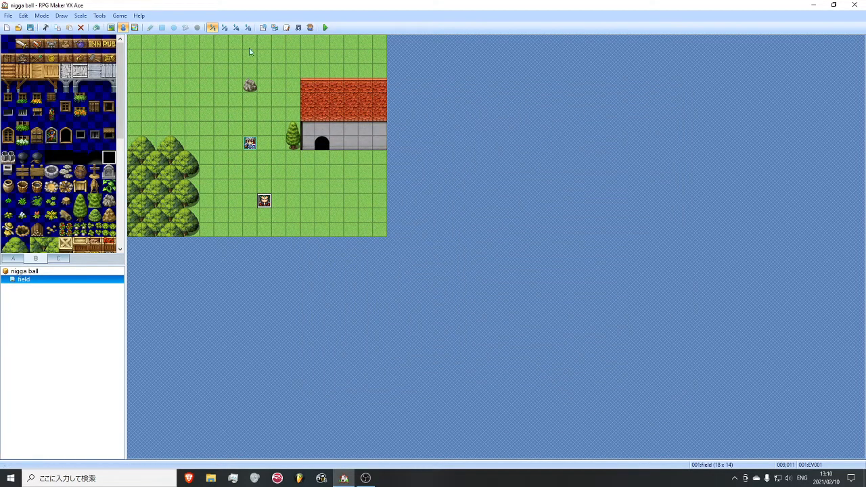
# - Start a playtest, talk to the event character for the first time, and walk away from him
pyautogui.click(325, 28)
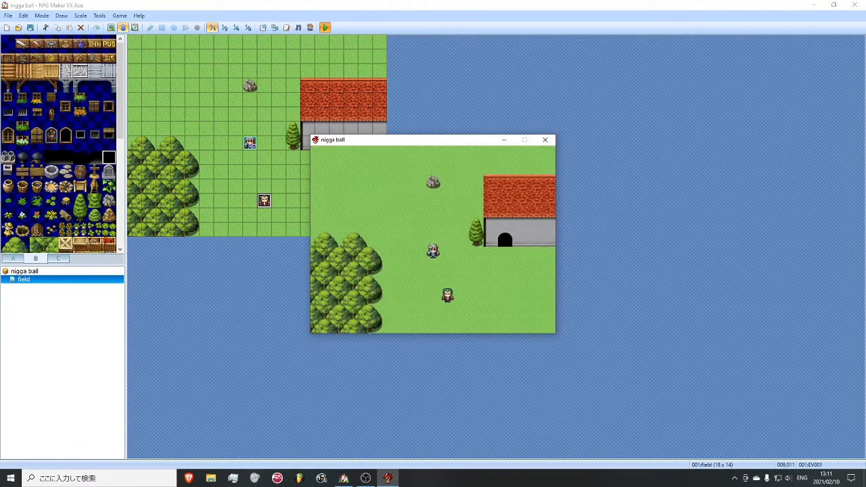
pyautogui.press('Right')
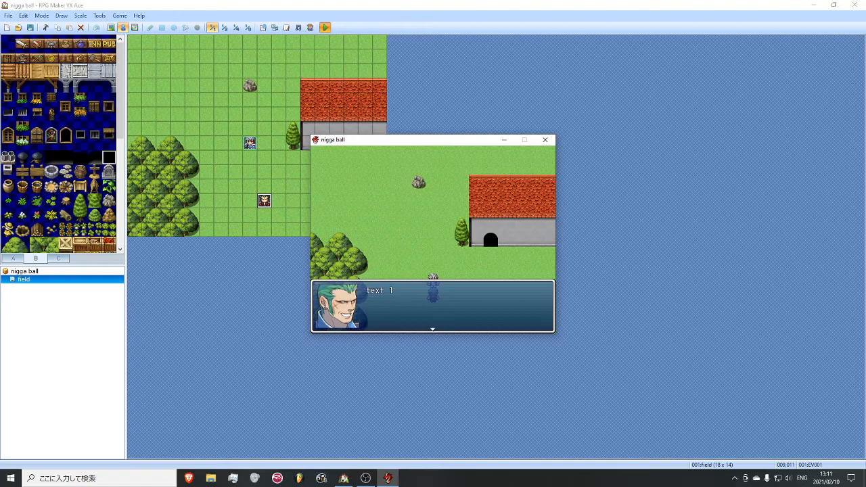
pyautogui.press('Return')
pyautogui.press('Up')
pyautogui.press('Left')
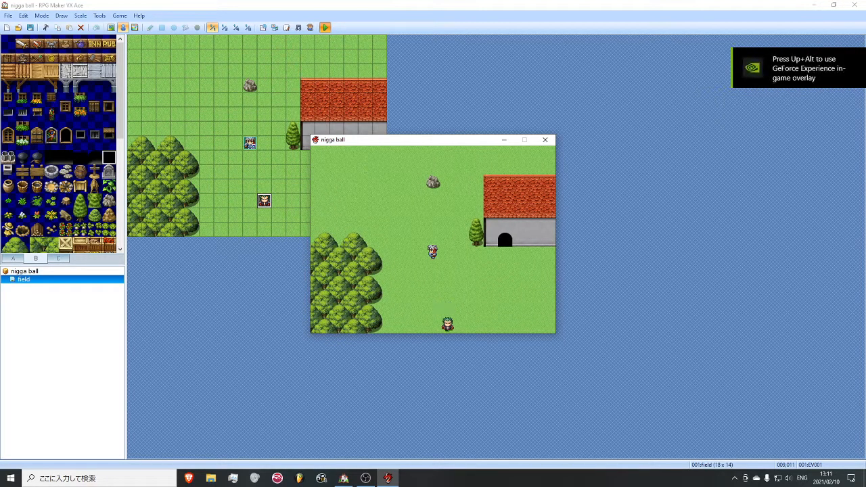
# - Walk up to the moving character in the playtest and talk to him a second time
pyautogui.press('Down')
pyautogui.press('Left')
pyautogui.press('Down')
pyautogui.press('Left')
pyautogui.press('Return')
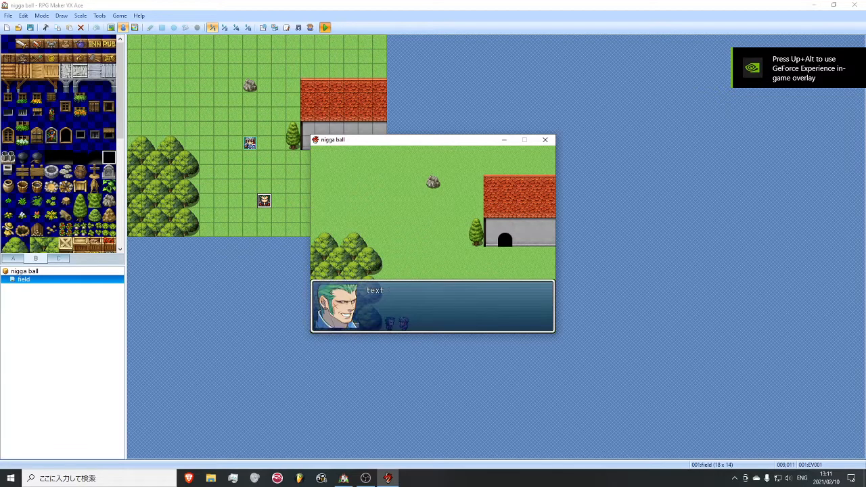
pyautogui.press('Return')
pyautogui.press('Right')
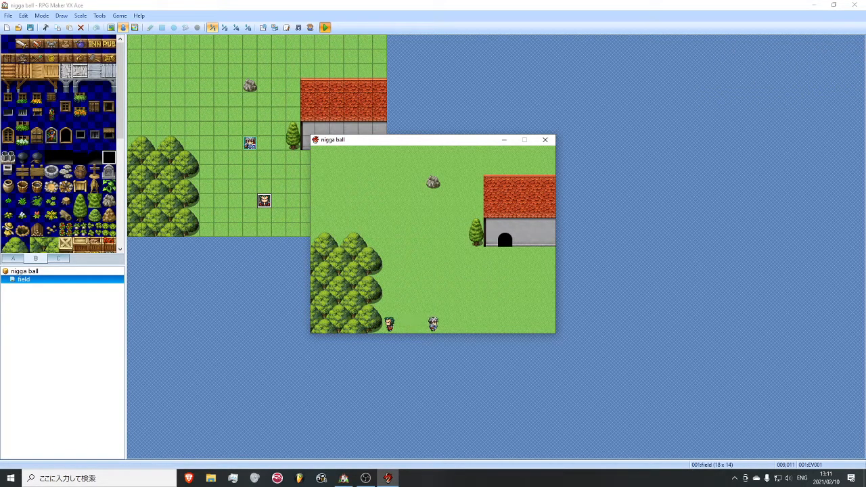
# - Return to the character to talk to him a third time, and close the playtest
pyautogui.press('Up')
pyautogui.press('Down')
pyautogui.press('Left')
pyautogui.press('Left')
pyautogui.press('Return')
pyautogui.press('Return')
pyautogui.press('Right')
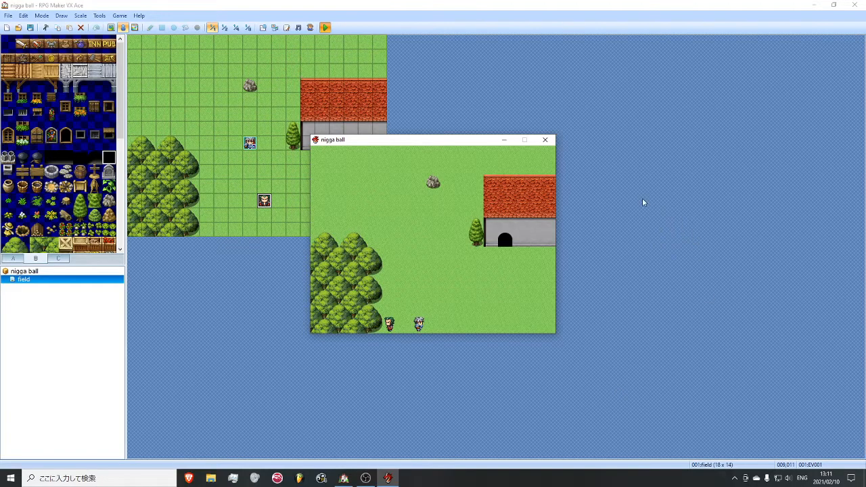
pyautogui.click(546, 139)
pyautogui.rightClick(269, 205)
pyautogui.rightClick(277, 147)
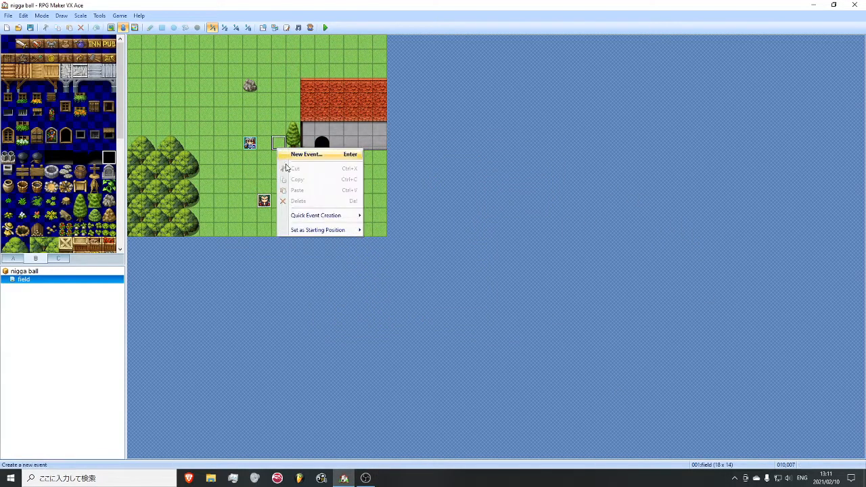
pyautogui.click(288, 159)
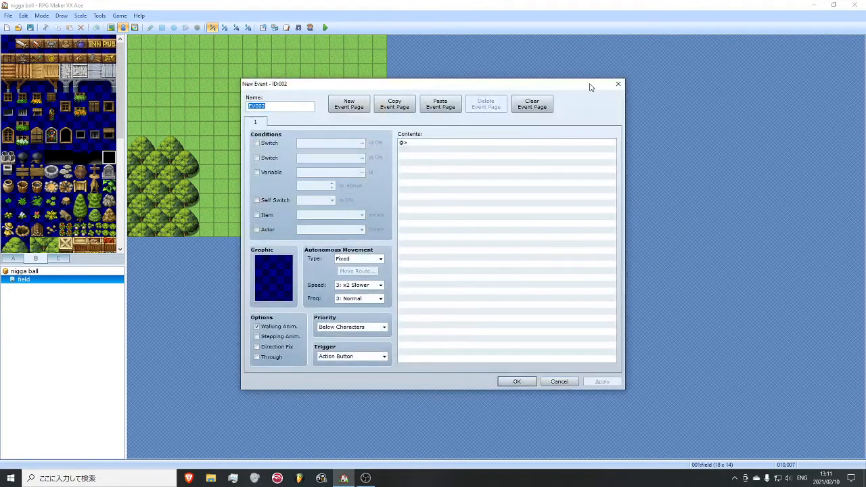
pyautogui.click(616, 86)
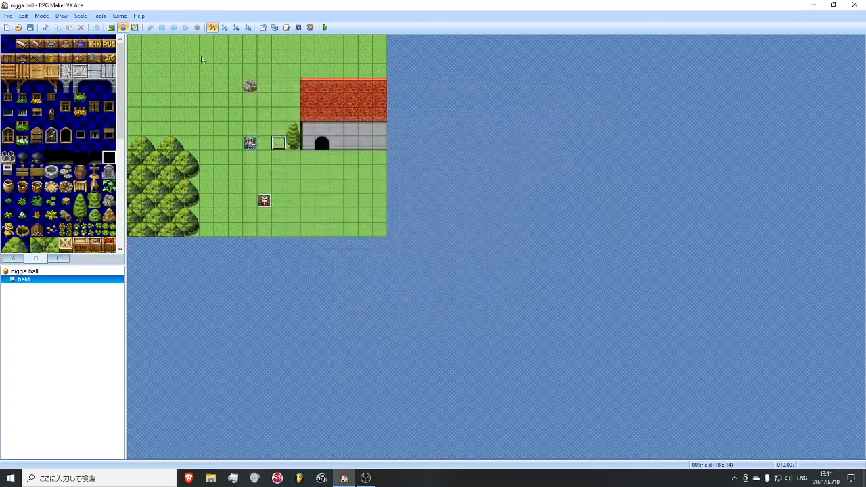
# - Import the green plush toy image from the images folder into Graphics/Battlers with the Resource Manager
pyautogui.click(276, 28)
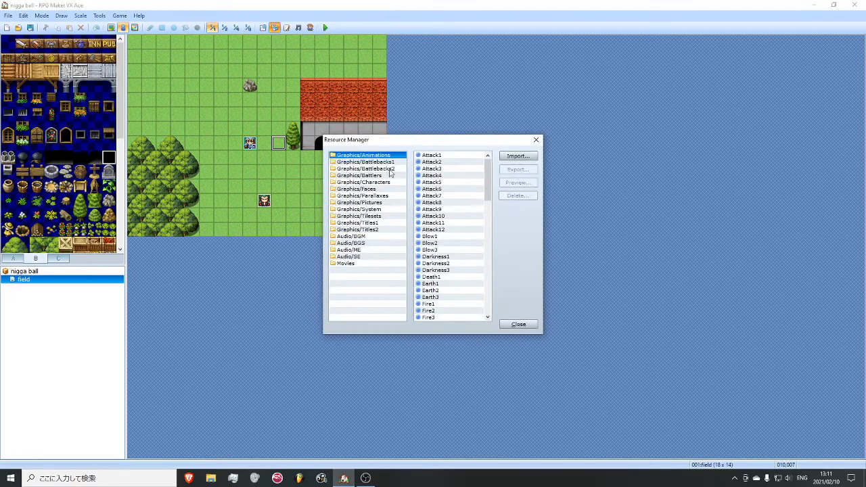
pyautogui.moveTo(439, 145); pyautogui.dragTo(445, 175)
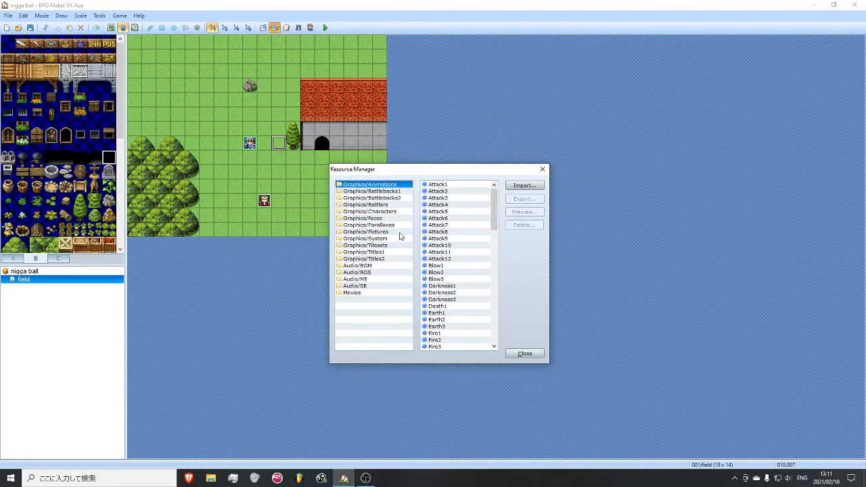
pyautogui.click(379, 205)
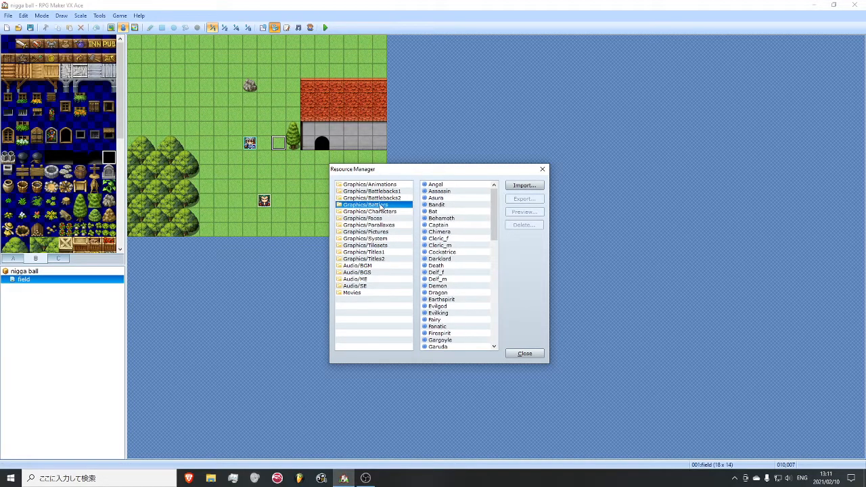
pyautogui.click(519, 190)
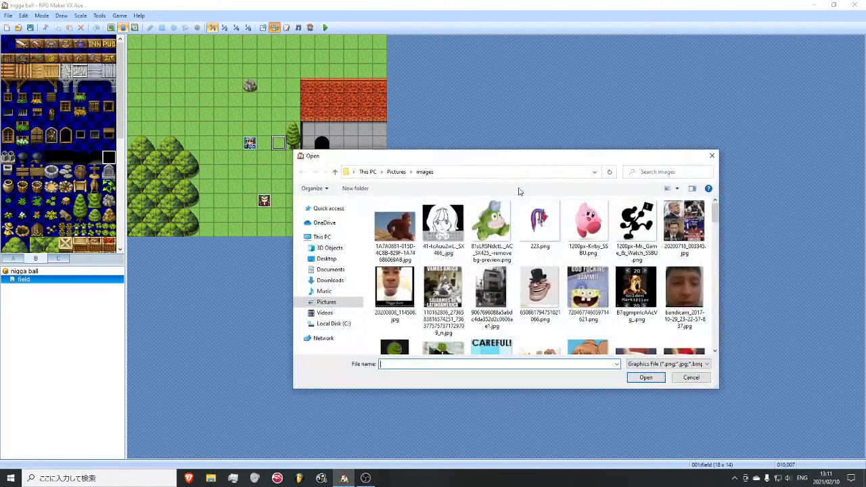
pyautogui.doubleClick(477, 206)
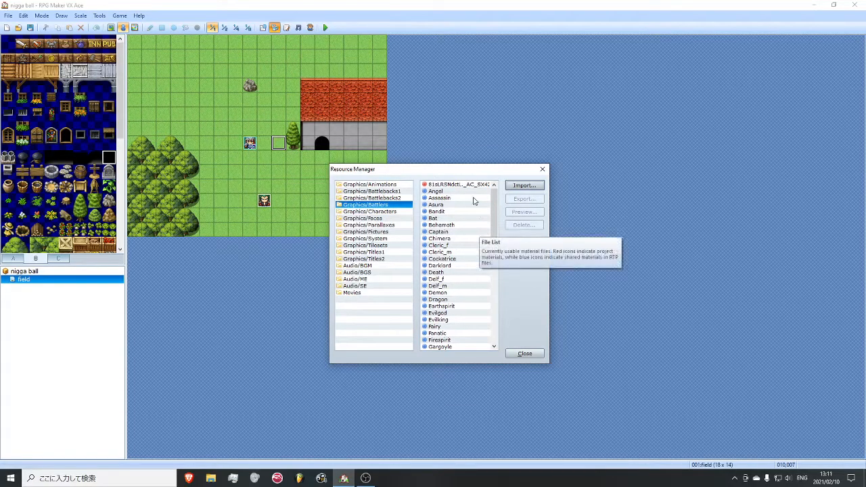
# - Preview the imported plush image and the Angel battler, and close the Resource Manager
pyautogui.click(466, 185)
pyautogui.click(525, 212)
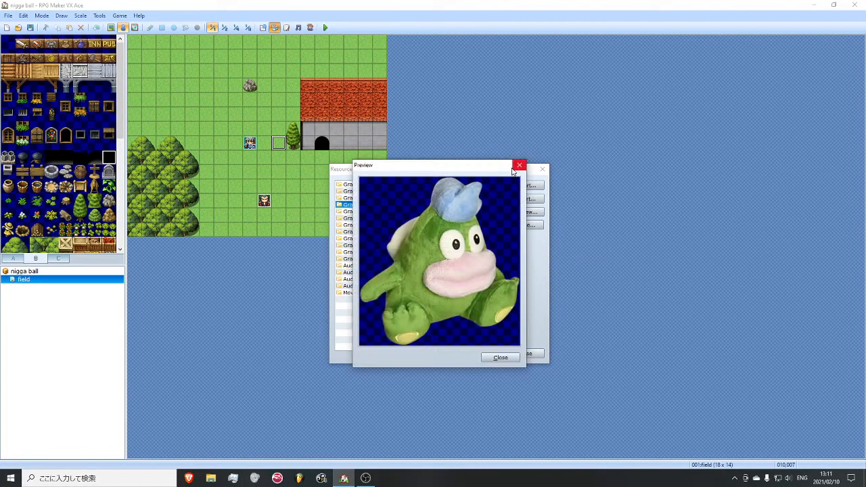
pyautogui.click(518, 165)
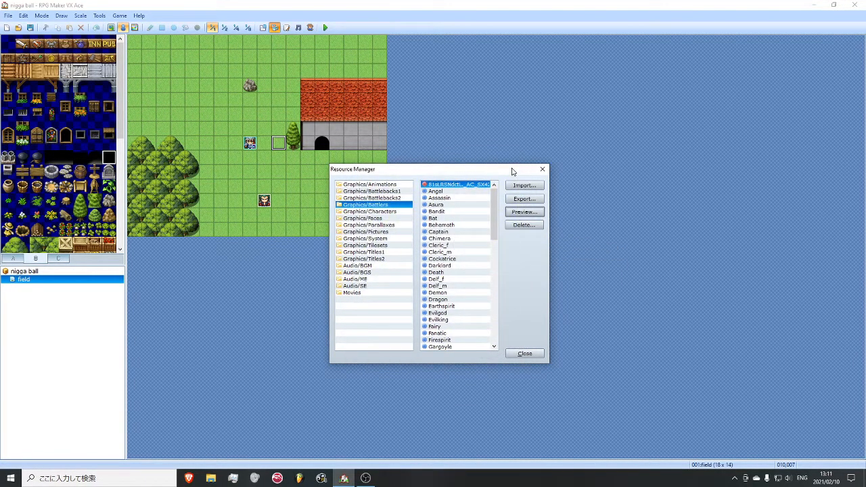
pyautogui.click(486, 192)
pyautogui.click(511, 214)
pyautogui.click(537, 185)
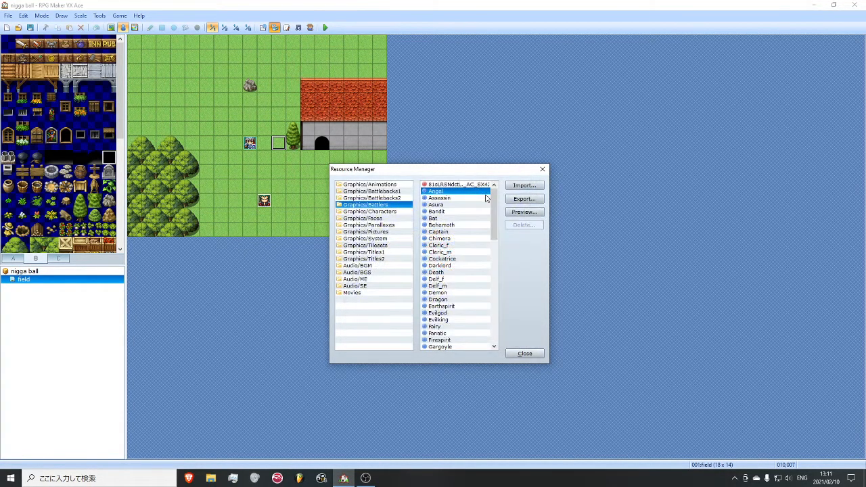
pyautogui.click(543, 169)
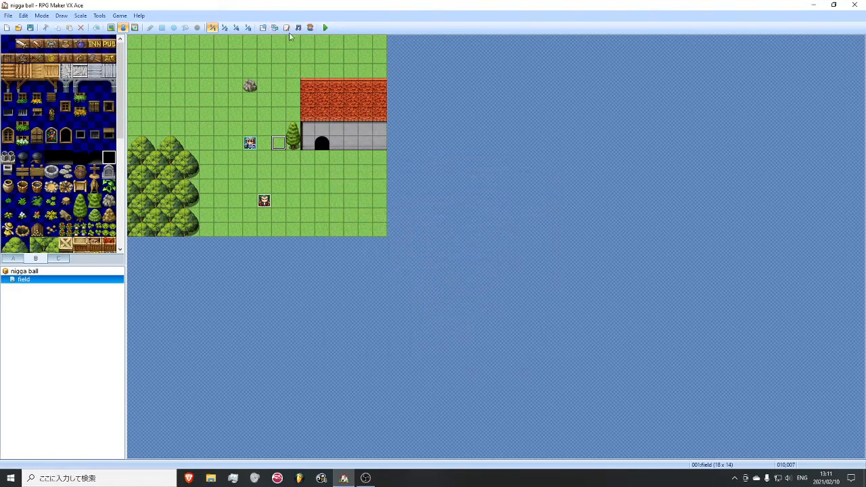
# - Replace the first actor's name and nickname in the database with the new character's name and nickname
pyautogui.click(27, 17)
pyautogui.click(30, 6)
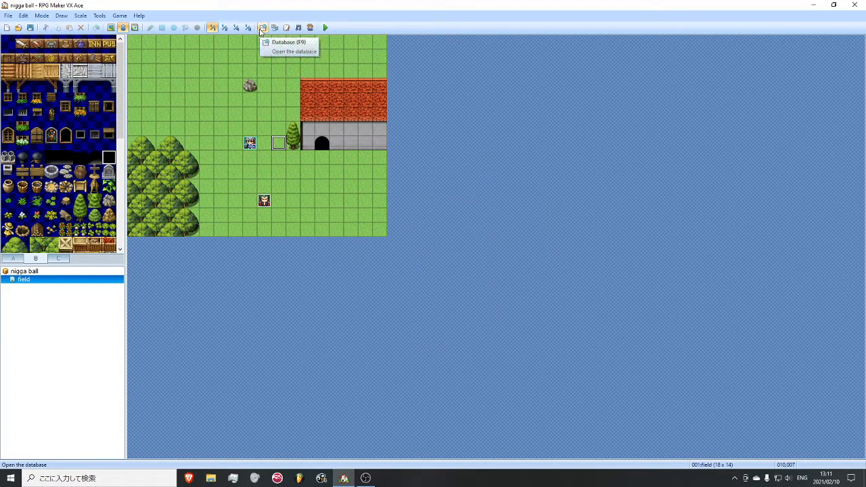
pyautogui.click(261, 29)
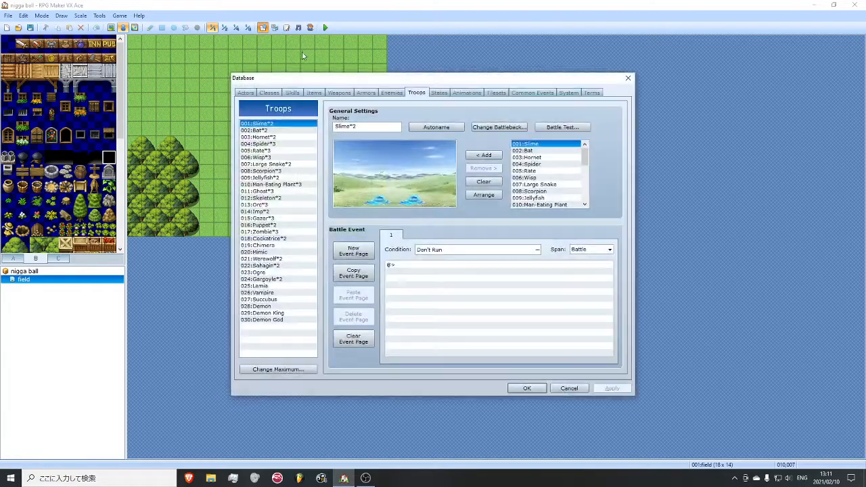
pyautogui.click(246, 92)
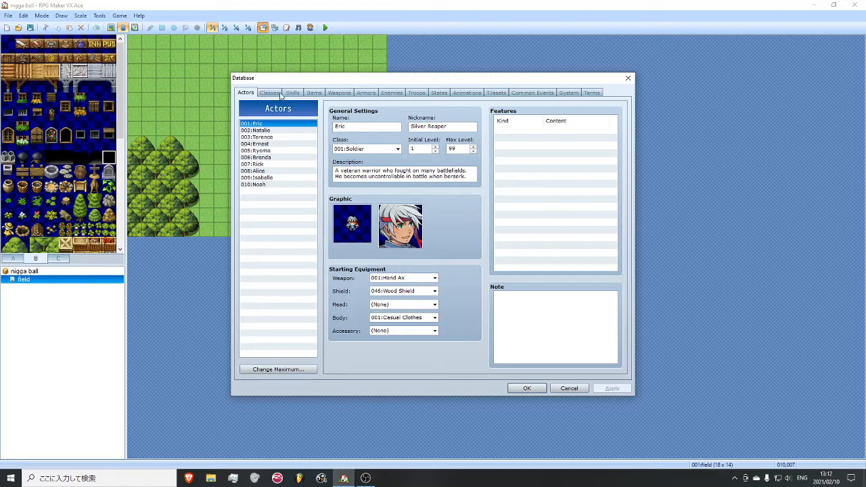
pyautogui.doubleClick(364, 126)
pyautogui.write('sean')
pyautogui.doubleClick(463, 127)
pyautogui.write('sean')
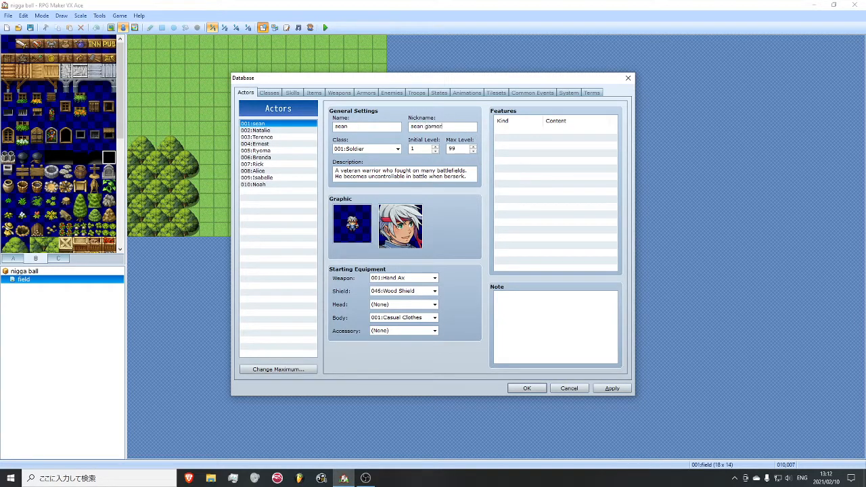
# - Choose a different walking sprite as the first actor's character graphic
pyautogui.click(370, 149)
pyautogui.click(357, 238)
pyautogui.doubleClick(356, 238)
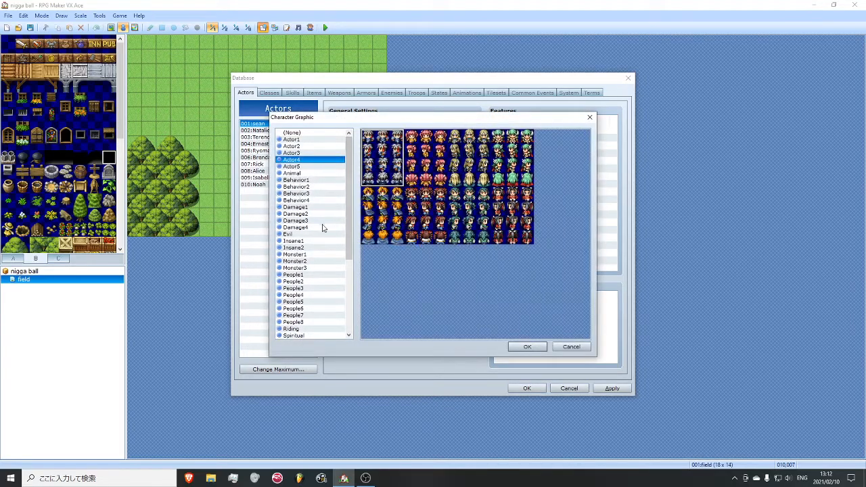
pyautogui.scroll(-4, 318, 251)
pyautogui.scroll(3, 320, 274)
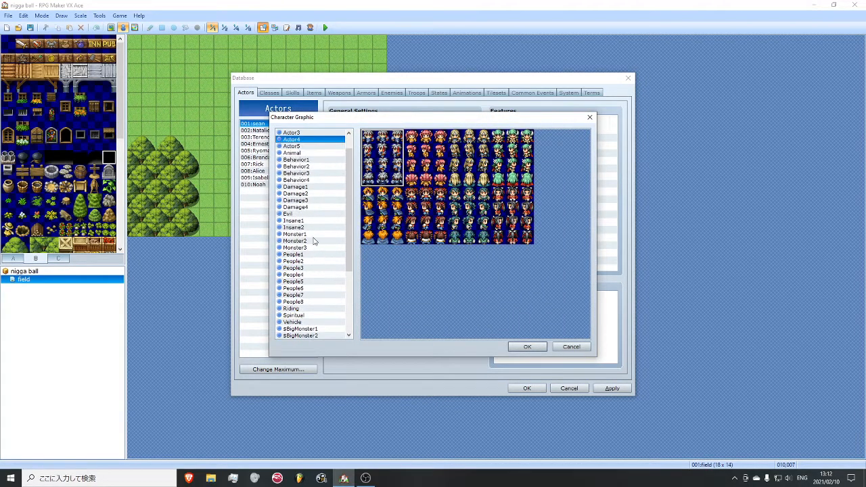
pyautogui.click(302, 152)
pyautogui.doubleClick(453, 174)
# - Set the first actor's face graphic to the mustached man with the purple cap from the People2 set
pyautogui.doubleClick(353, 223)
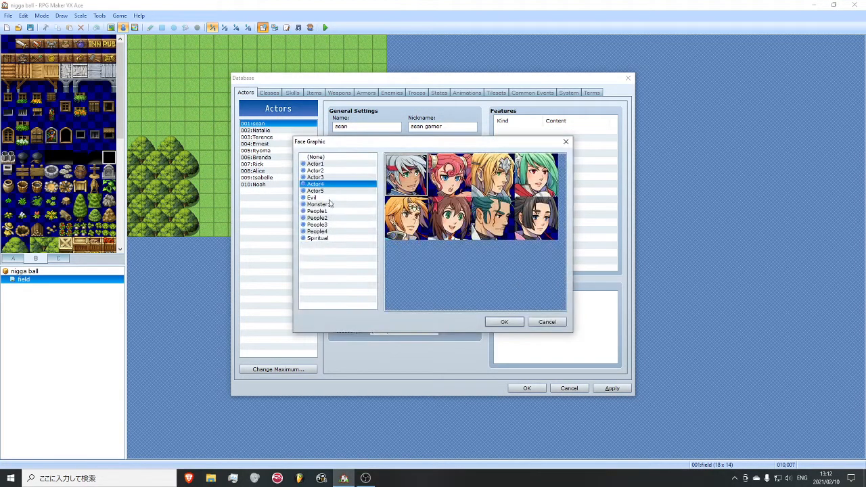
pyautogui.click(329, 211)
pyautogui.click(358, 225)
pyautogui.click(350, 232)
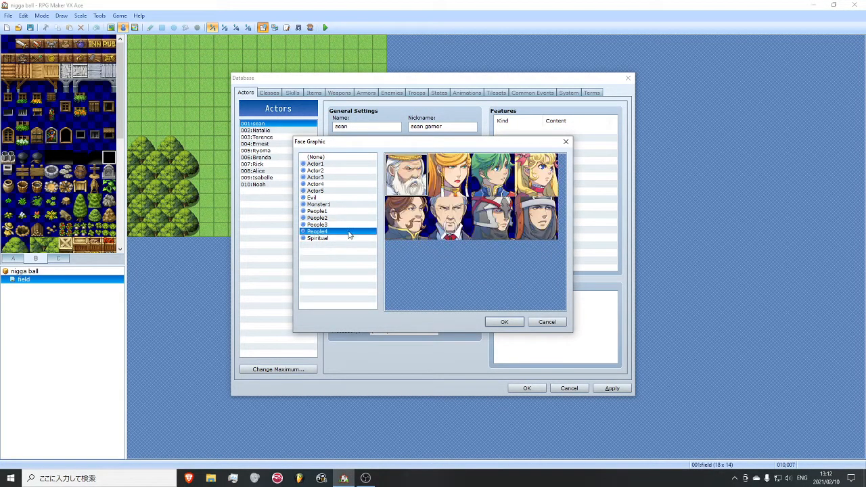
pyautogui.click(325, 170)
pyautogui.click(324, 204)
pyautogui.click(322, 218)
pyautogui.click(321, 232)
pyautogui.click(319, 218)
pyautogui.click(320, 238)
pyautogui.click(319, 191)
pyautogui.click(322, 184)
pyautogui.click(322, 170)
pyautogui.click(323, 164)
pyautogui.click(322, 185)
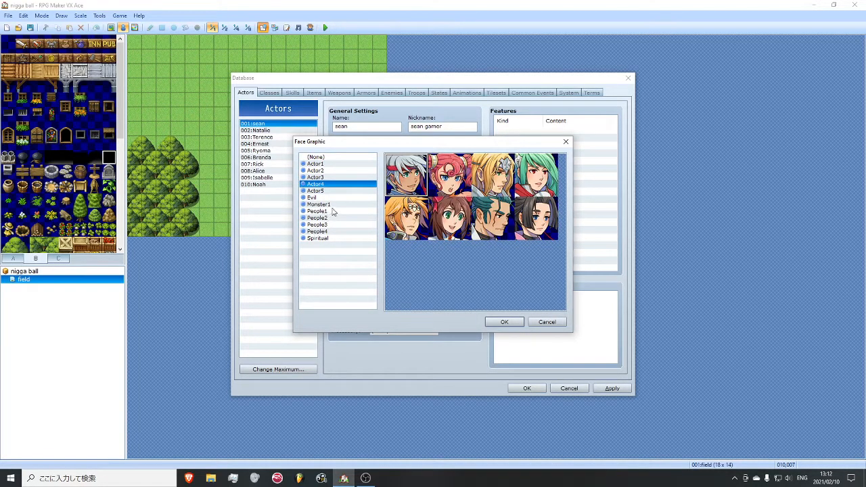
pyautogui.click(335, 205)
pyautogui.click(340, 218)
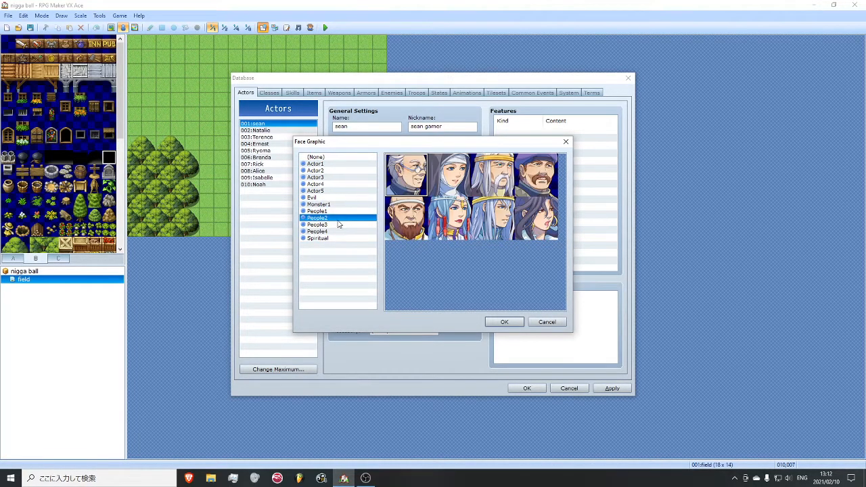
pyautogui.click(526, 177)
pyautogui.doubleClick(540, 181)
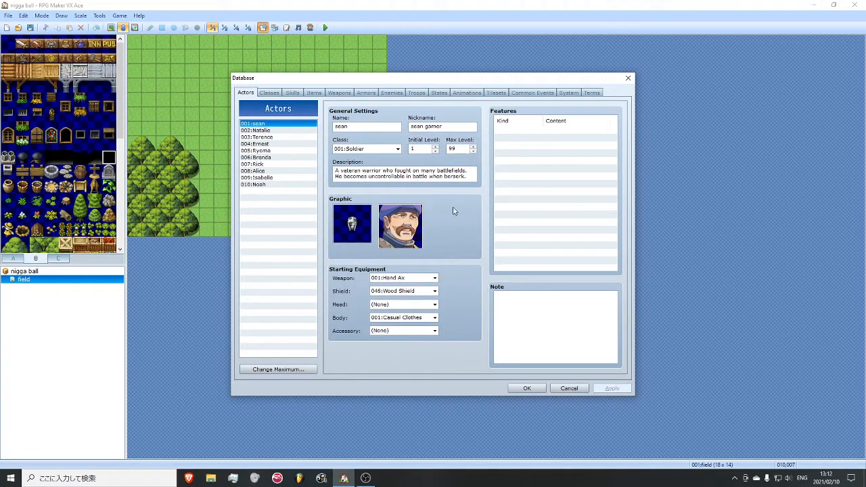
# - Replace the first actor's description with a short crude joke insult and apply the changes
pyautogui.click(467, 177)
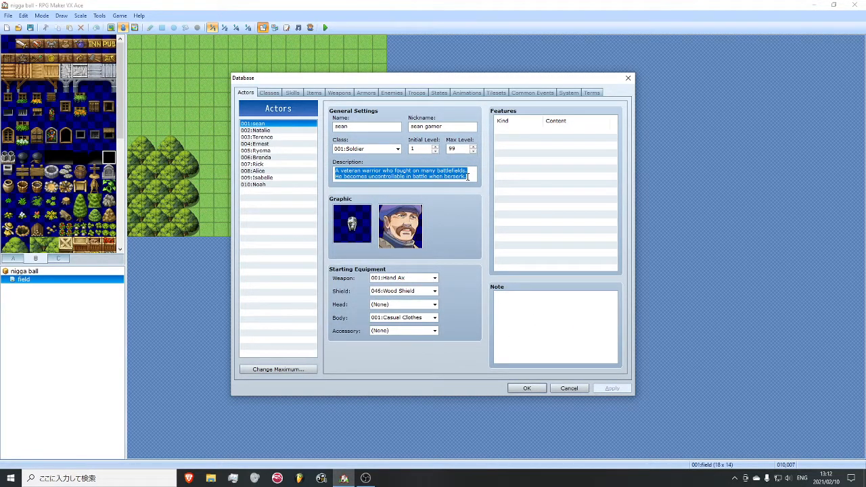
pyautogui.write('hes a fucking retard')
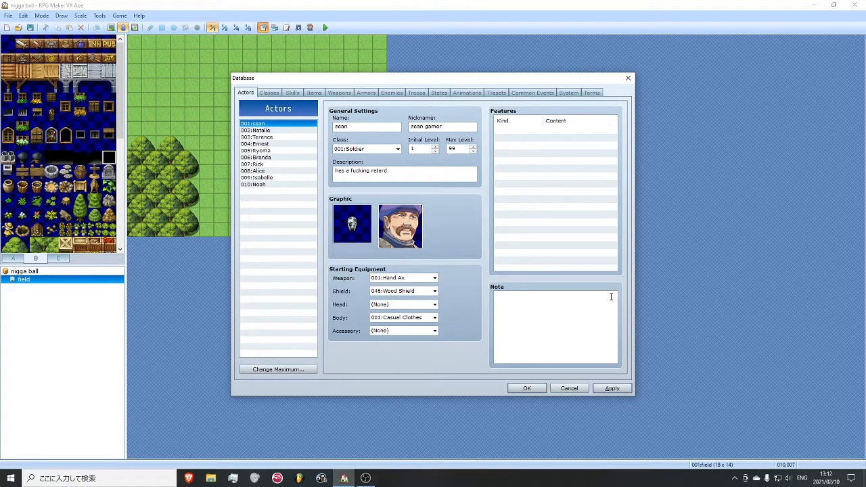
pyautogui.click(611, 388)
# - Rename the Slime enemy "big guy", assign the imported green plush image as its battler graphic, and apply the changes
pyautogui.click(269, 95)
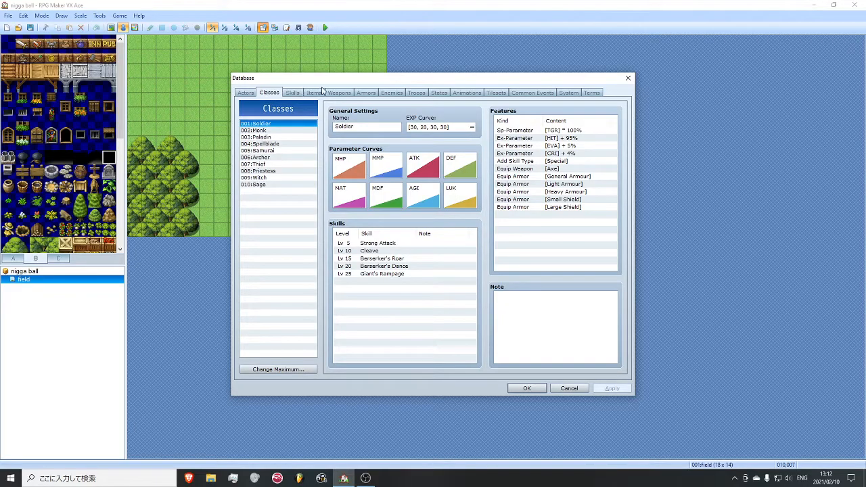
pyautogui.click(397, 92)
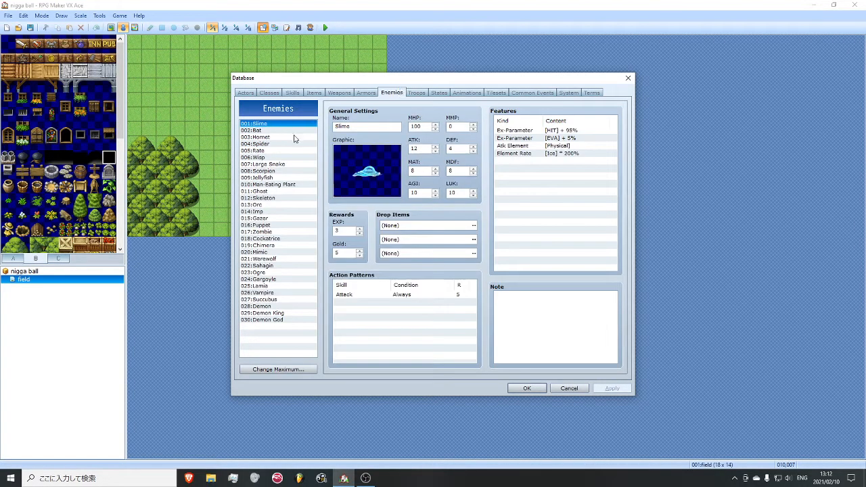
pyautogui.doubleClick(361, 128)
pyautogui.write('big guy')
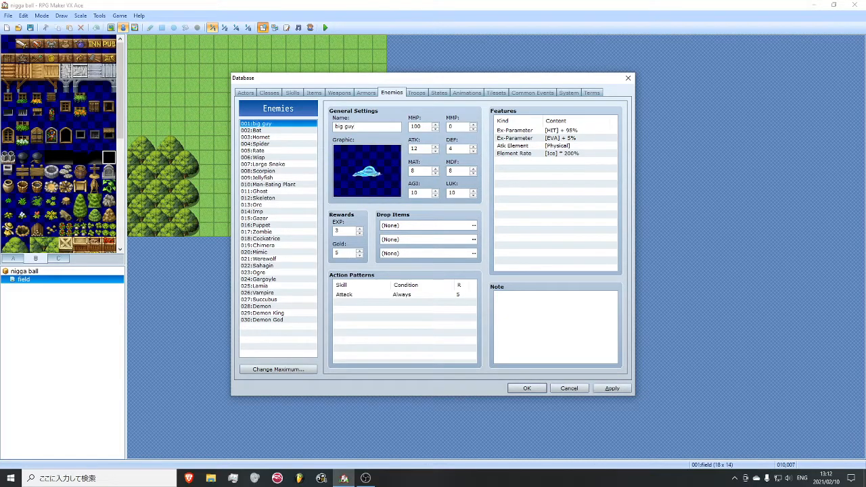
pyautogui.doubleClick(385, 155)
pyautogui.moveTo(362, 277); pyautogui.dragTo(355, 153)
pyautogui.click(325, 146)
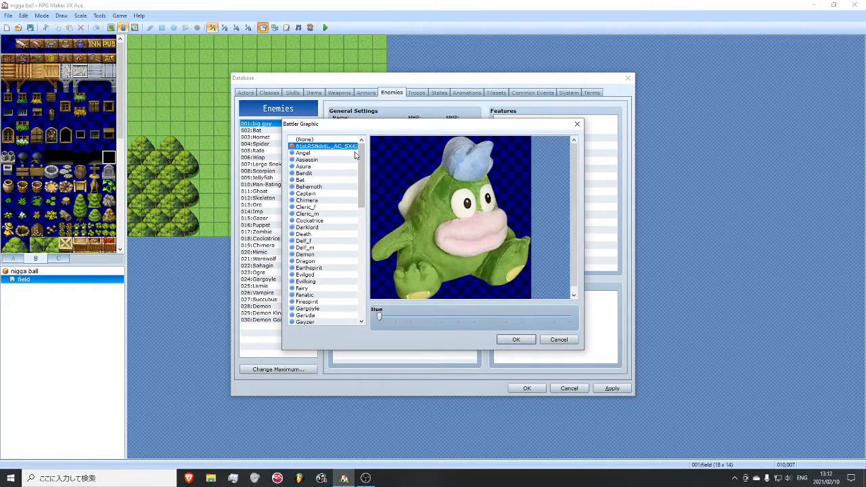
pyautogui.moveTo(380, 316); pyautogui.dragTo(410, 316)
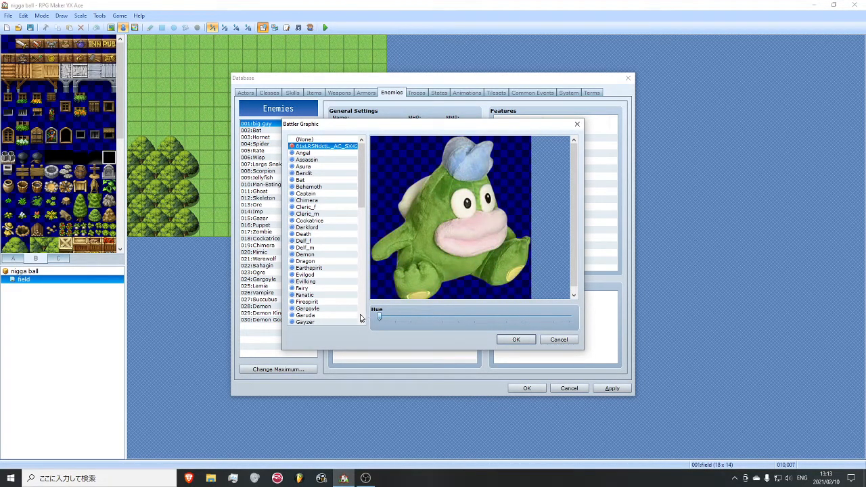
pyautogui.click(520, 340)
pyautogui.click(608, 388)
# - Set the big guy enemy's MHP to 200 and apply the change
pyautogui.doubleClick(427, 125)
pyautogui.write('200')
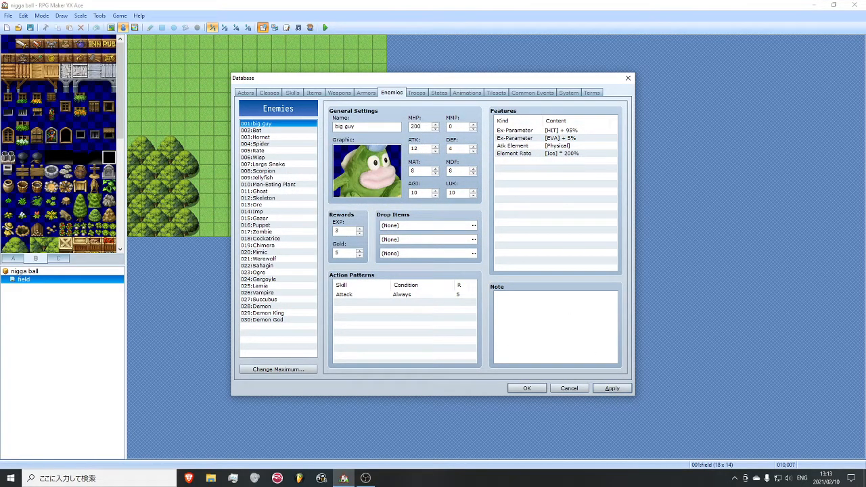
pyautogui.click(610, 387)
# - Rename the Dual Attack skill "slam" and set its description to "slambo"
pyautogui.click(348, 295)
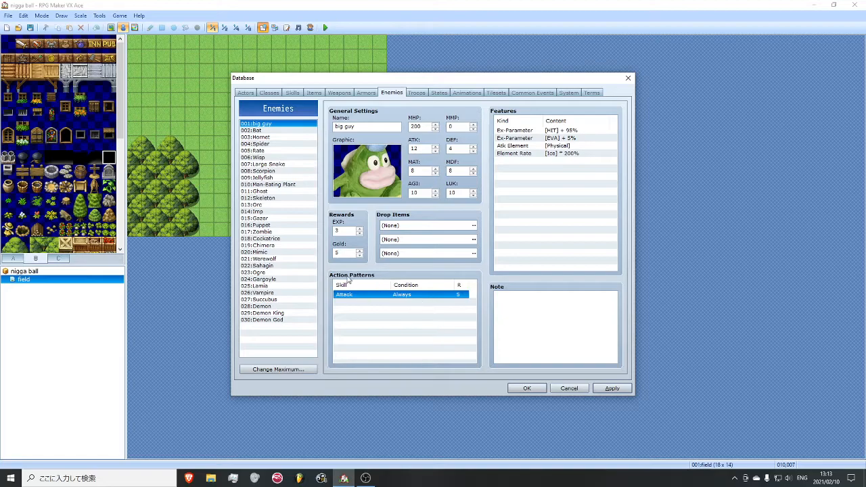
pyautogui.click(296, 94)
pyautogui.click(290, 138)
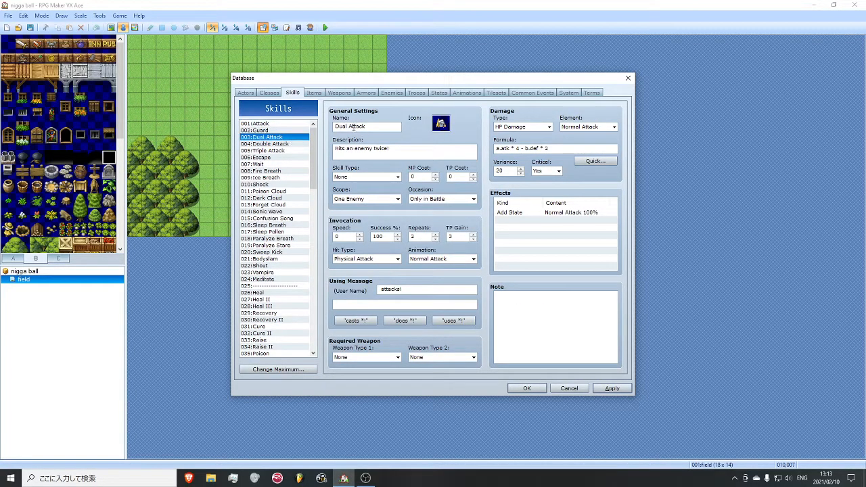
pyautogui.click(375, 129)
pyautogui.write('slam')
pyautogui.press('Tab')
pyautogui.write('s')
# - Set the slam skill's using message to "does a fucking slam" and apply the changes
pyautogui.click(410, 291)
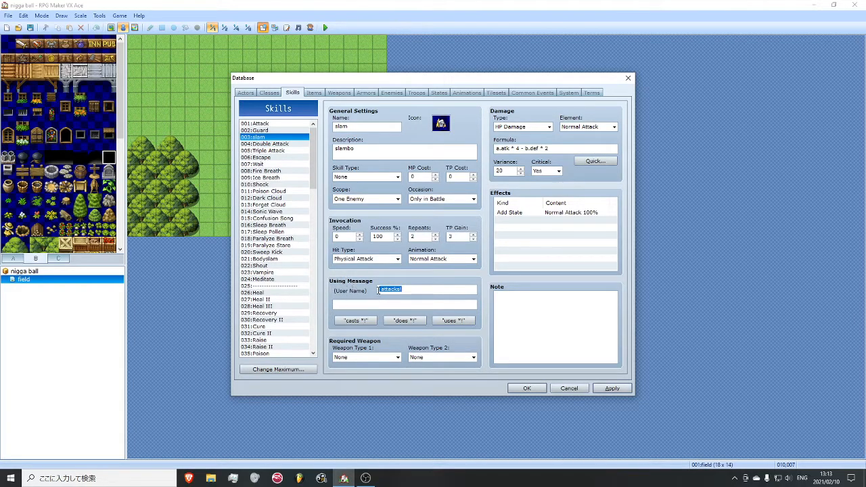
pyautogui.press('BackSpace')
pyautogui.write('does a fucking slam')
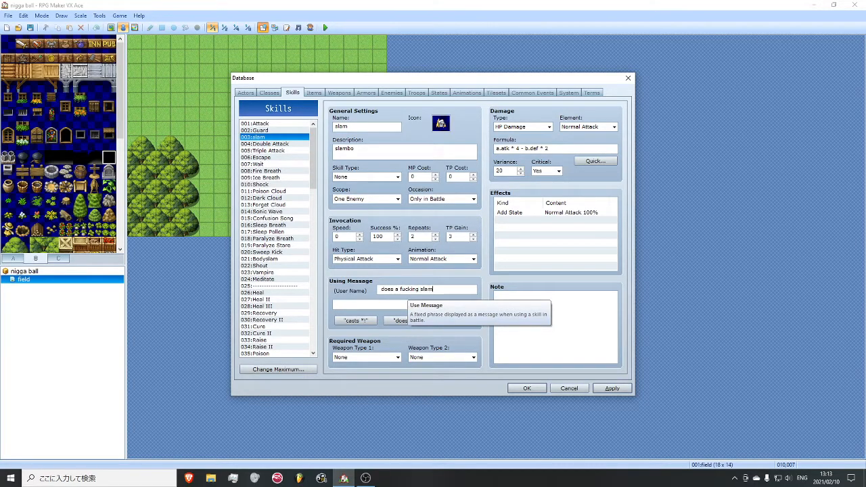
pyautogui.click(621, 388)
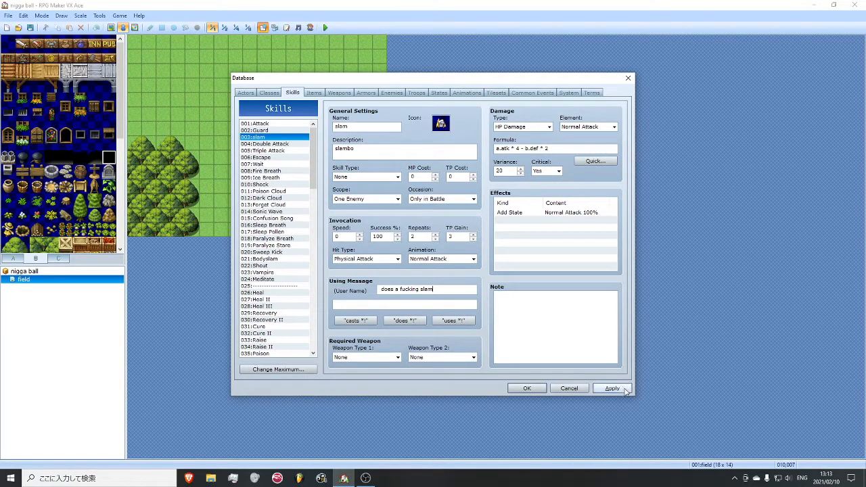
# - Add the slam skill to the big guy enemy's action patterns with condition Always and rating 5
pyautogui.click(366, 92)
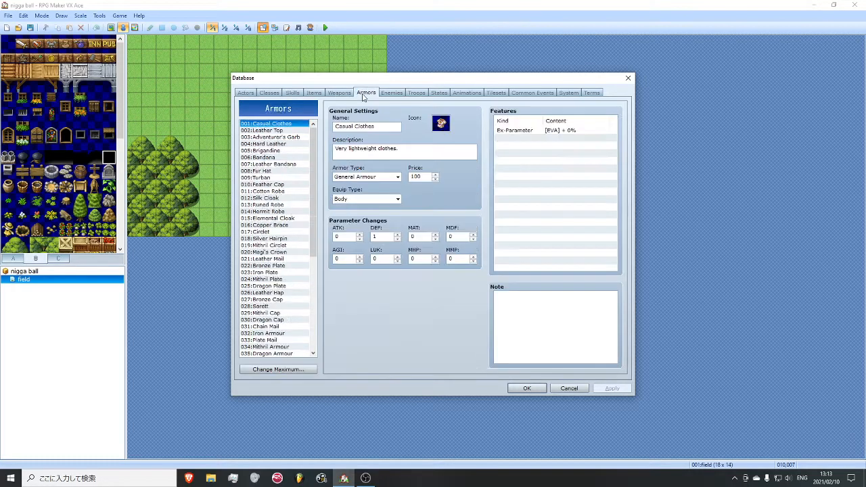
pyautogui.click(393, 92)
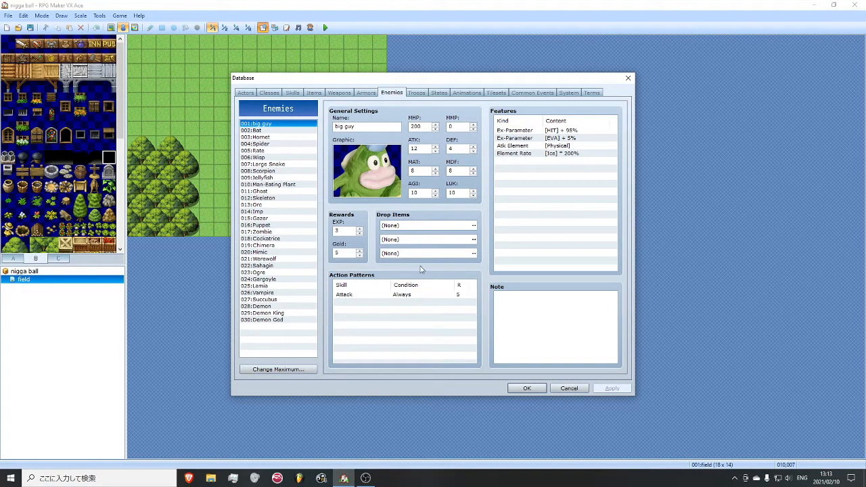
pyautogui.click(397, 296)
pyautogui.rightClick(403, 303)
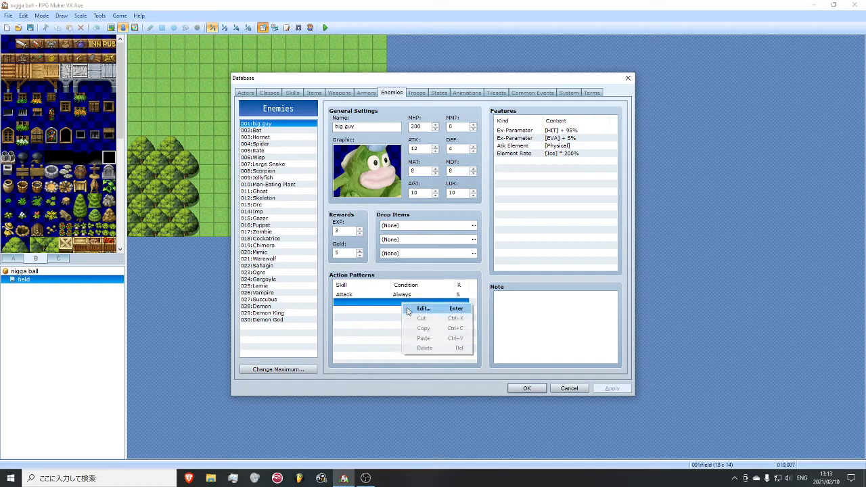
pyautogui.click(408, 311)
pyautogui.click(397, 244)
pyautogui.click(366, 271)
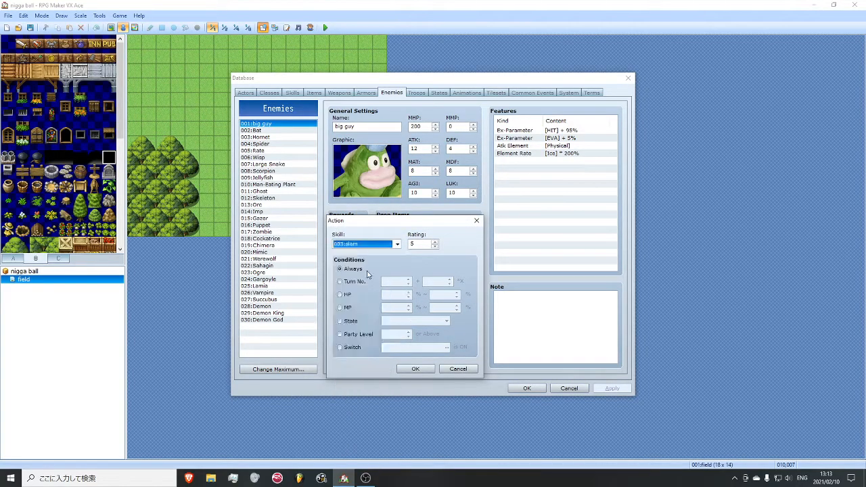
pyautogui.click(415, 368)
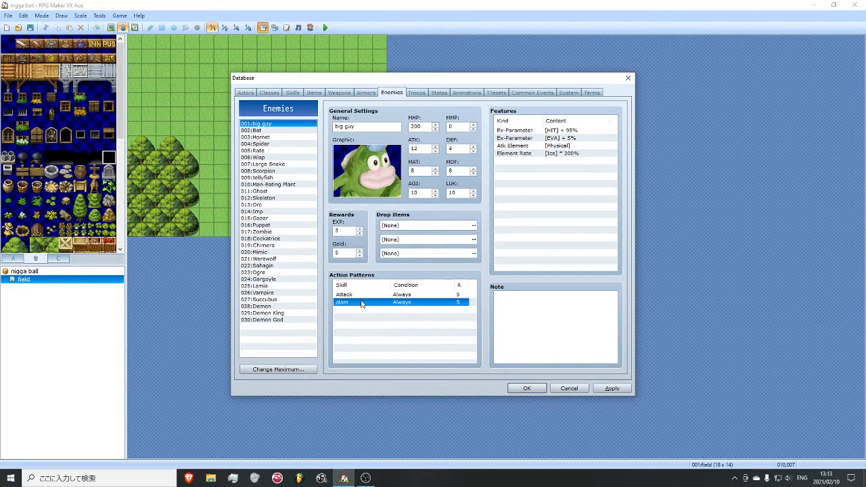
# - Delete the Attack entry from the big guy enemy's action patterns and apply the change
pyautogui.click(358, 296)
pyautogui.press('Delete')
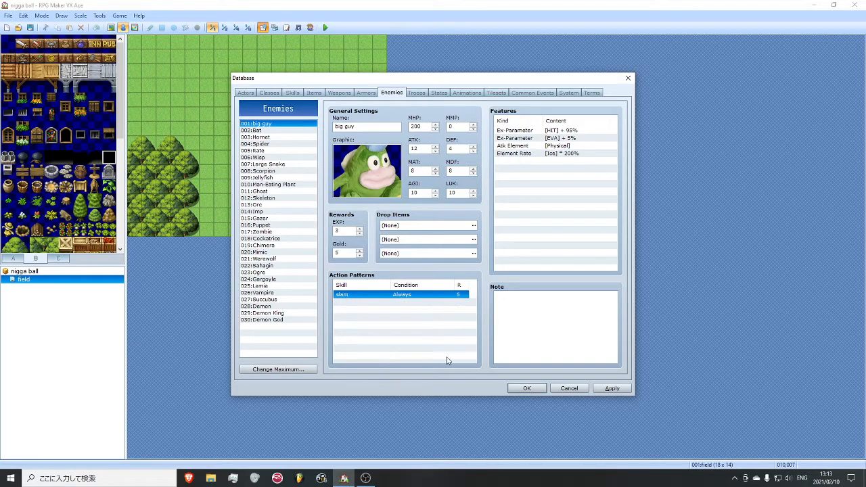
pyautogui.click(611, 387)
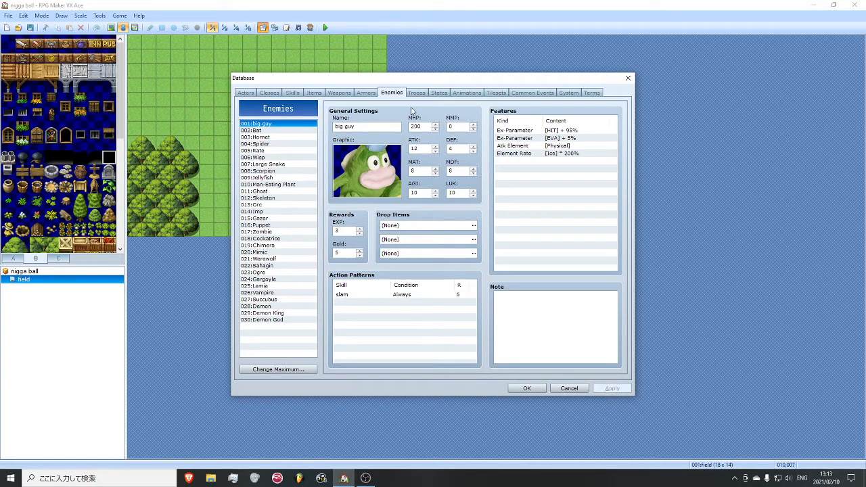
# - Set the big guy enemy's first drop item to Potion with a probability of 1/1
pyautogui.doubleClick(474, 226)
pyautogui.click(394, 211)
pyautogui.click(450, 210)
pyautogui.click(447, 220)
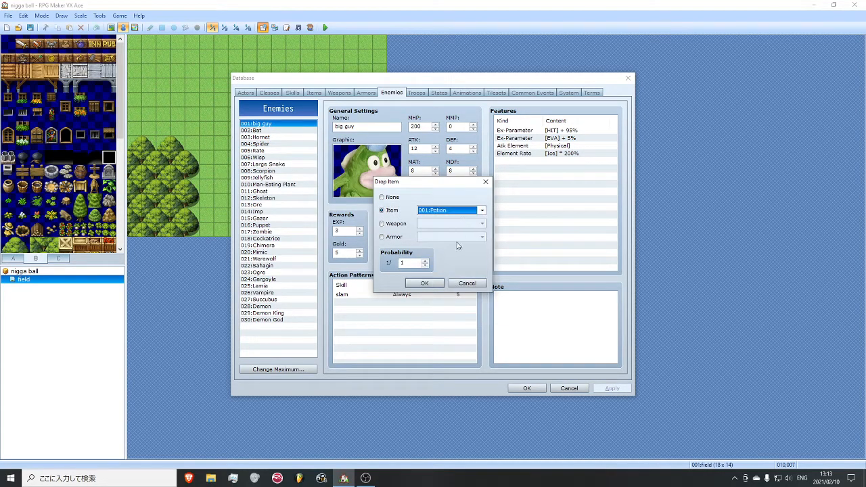
pyautogui.click(424, 283)
# - Set the big guy enemy's second drop item to Magic Water with a probability of 1/3 and apply the change
pyautogui.click(474, 241)
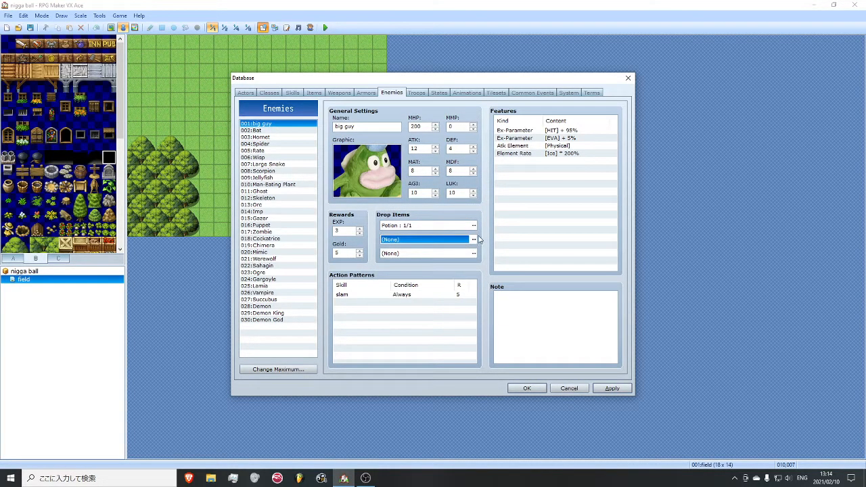
pyautogui.click(473, 240)
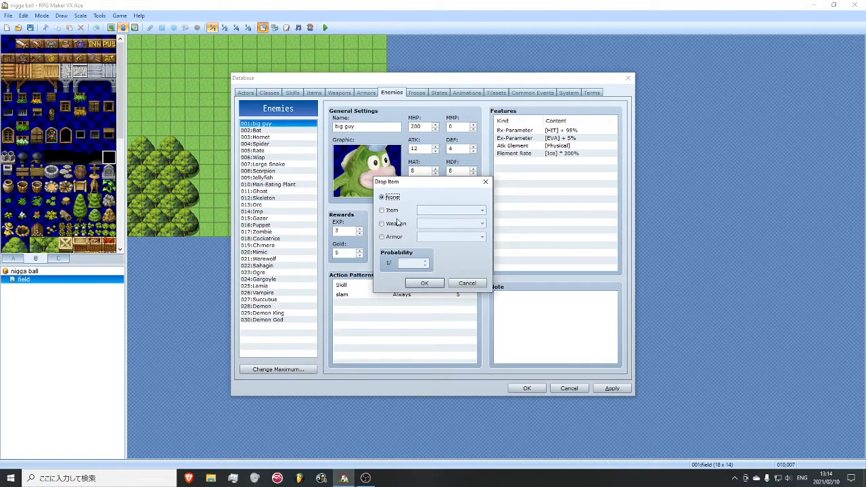
pyautogui.click(392, 211)
pyautogui.doubleClick(425, 264)
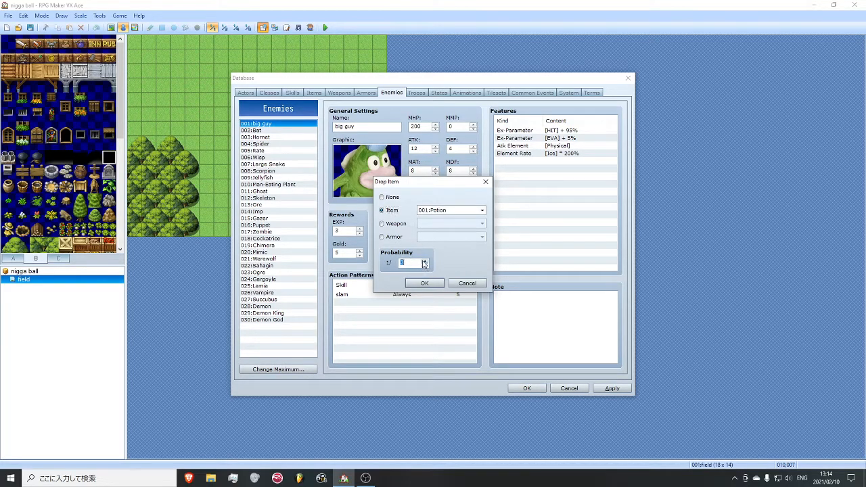
pyautogui.click(481, 211)
pyautogui.click(451, 241)
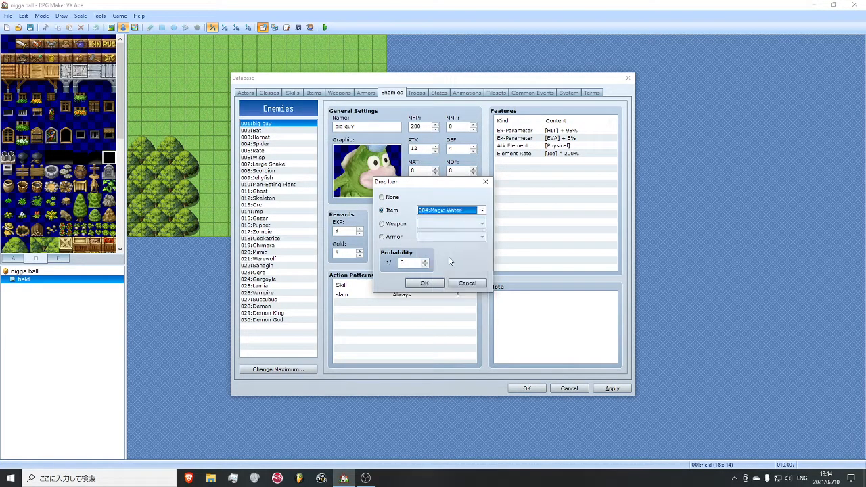
pyautogui.click(425, 283)
pyautogui.click(611, 388)
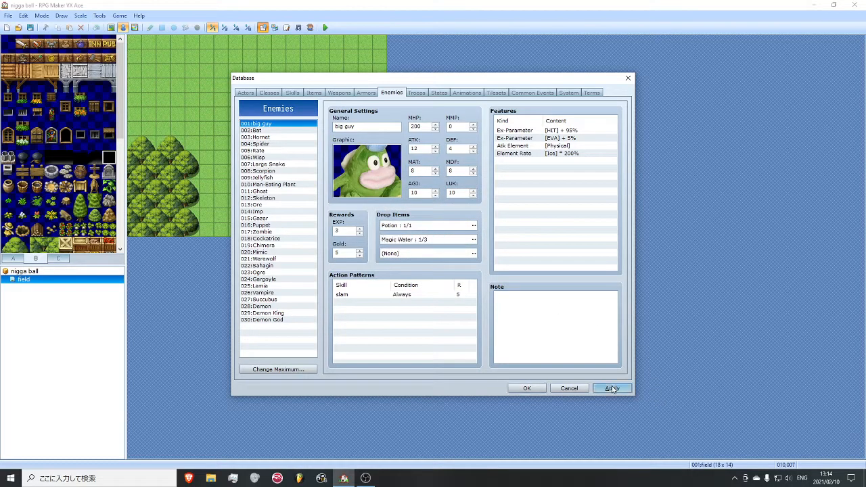
# - Examine the first troop's setup, the Man-Eating Plant and Cockatrice enemy entries, and the Man-Eating Plant troop
pyautogui.click(416, 93)
pyautogui.click(423, 173)
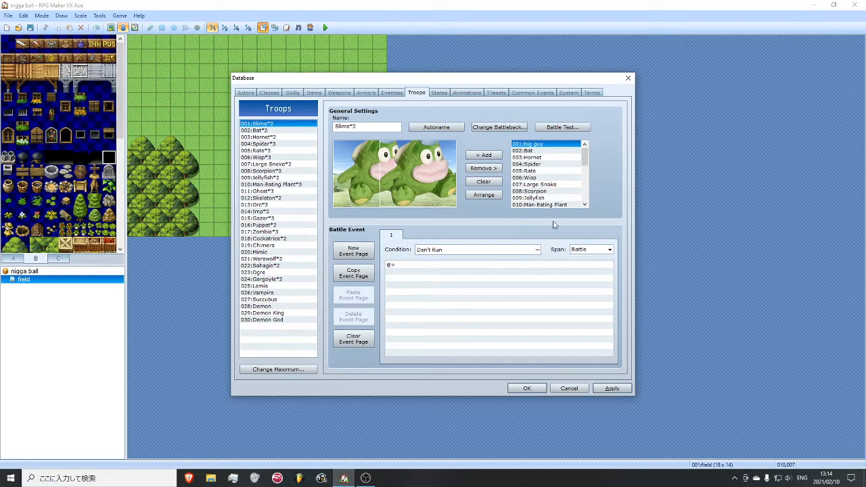
pyautogui.click(392, 93)
pyautogui.click(267, 184)
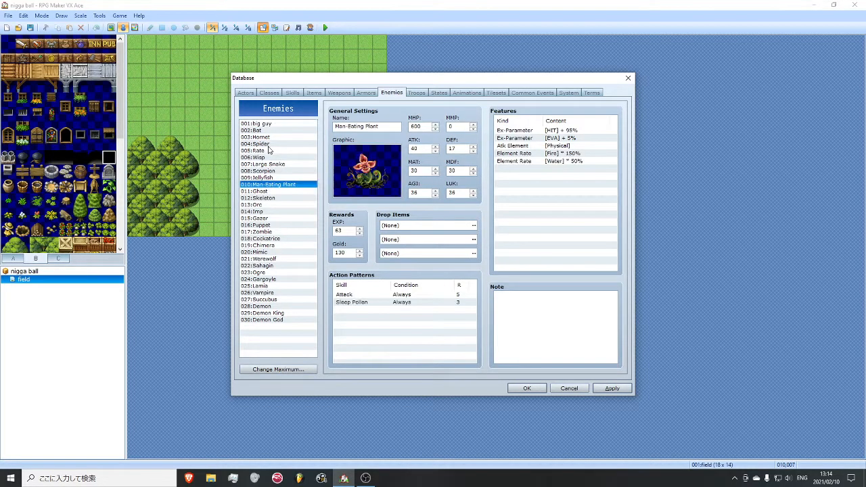
pyautogui.click(270, 238)
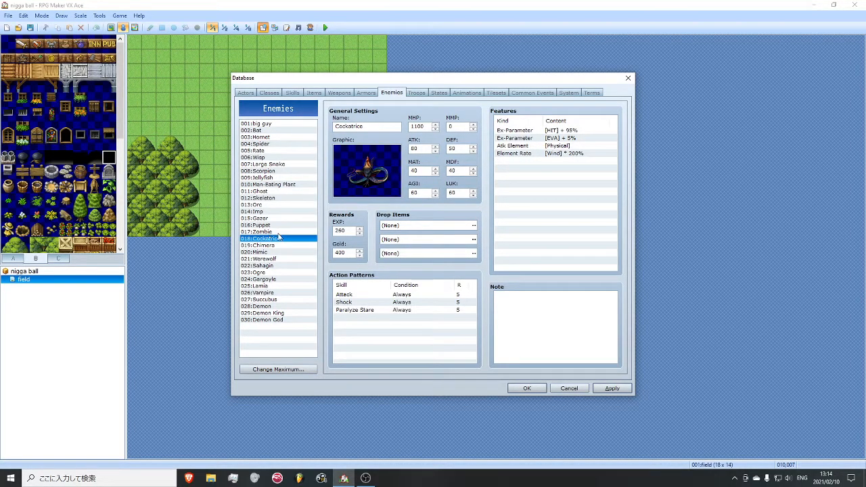
pyautogui.click(262, 124)
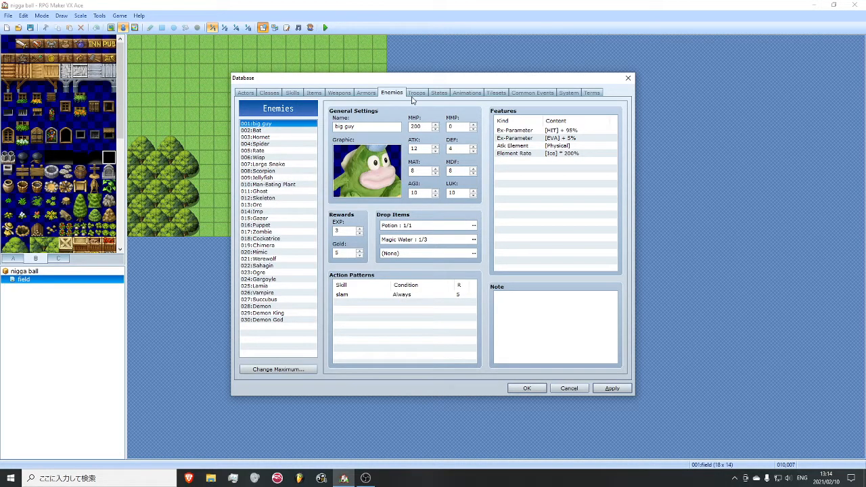
pyautogui.click(415, 93)
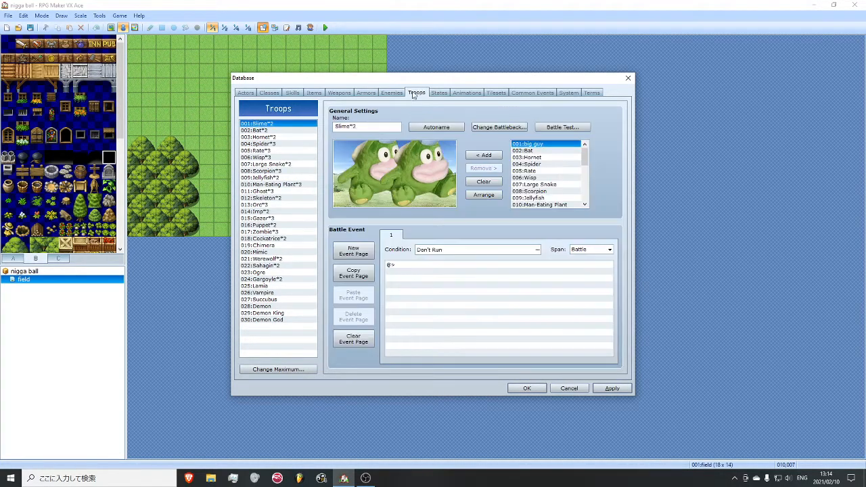
pyautogui.click(277, 184)
# - Rename the first troop to "big guy" and clear all enemies from its battle layout
pyautogui.click(263, 124)
pyautogui.doubleClick(368, 129)
pyautogui.write('bi')
pyautogui.click(409, 177)
pyautogui.click(487, 181)
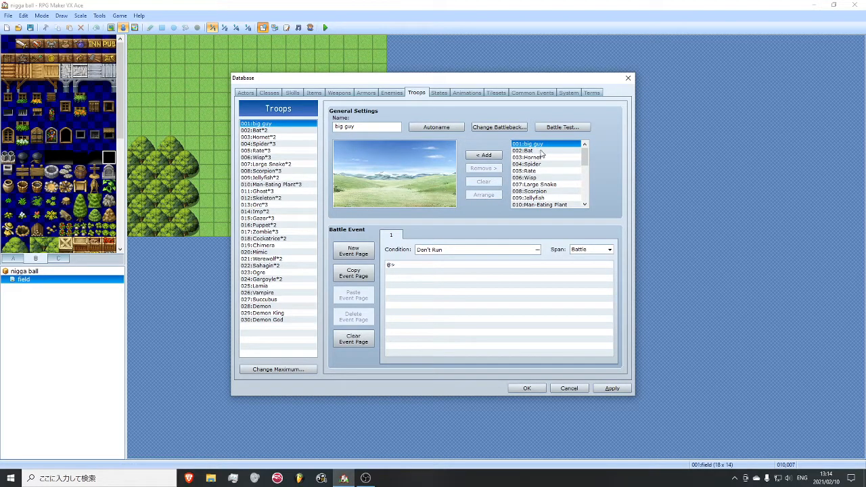
pyautogui.scroll(-7, 541, 162)
pyautogui.click(534, 177)
pyautogui.click(483, 155)
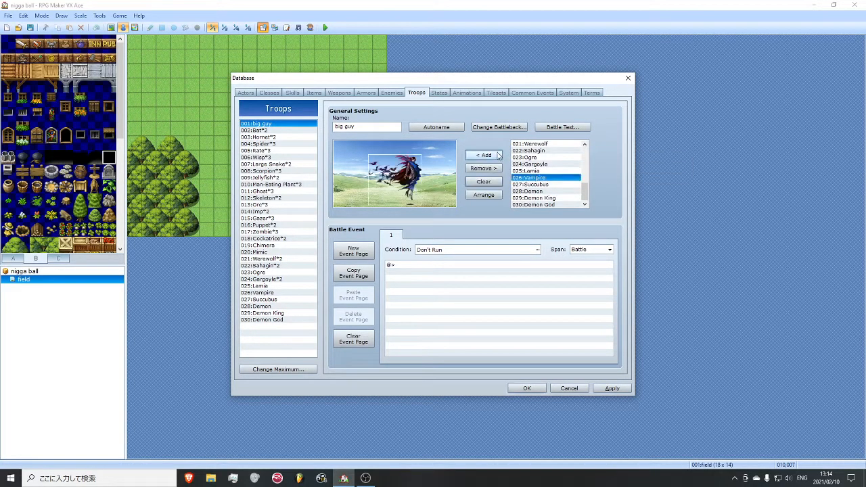
pyautogui.click(483, 181)
# - Add one big guy enemy to the big guy troop and check the battleback graphic choices without changing them
pyautogui.click(391, 93)
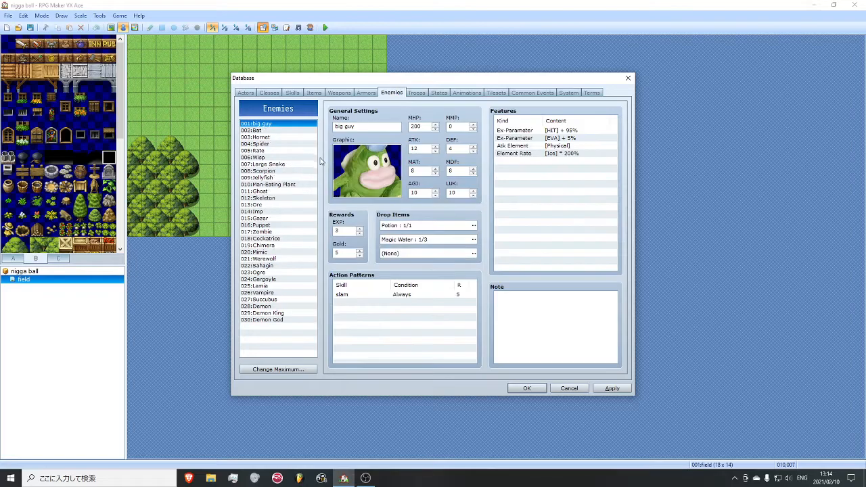
pyautogui.click(416, 92)
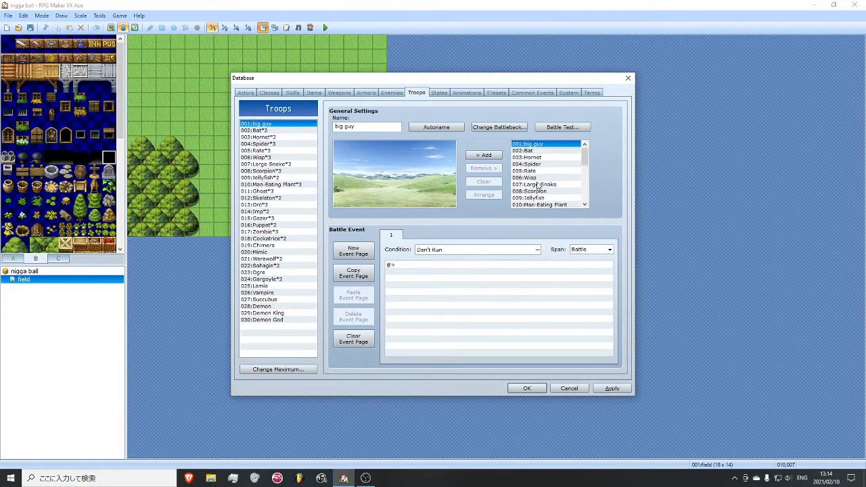
pyautogui.click(484, 155)
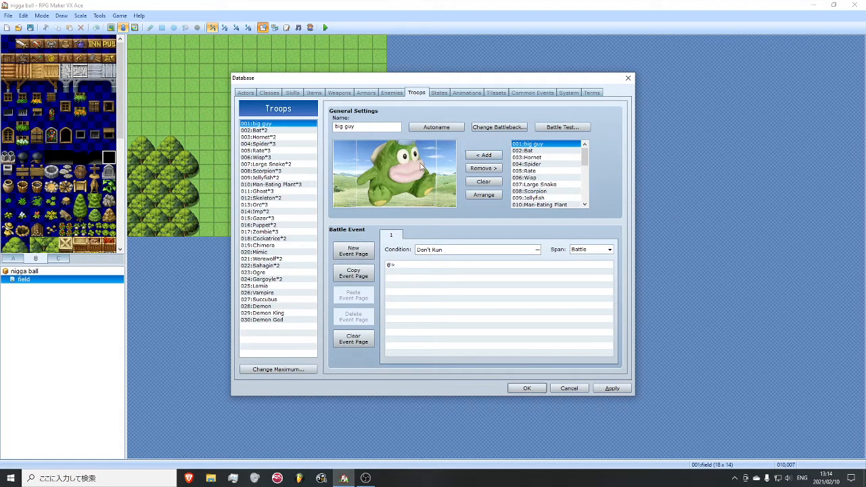
pyautogui.click(499, 128)
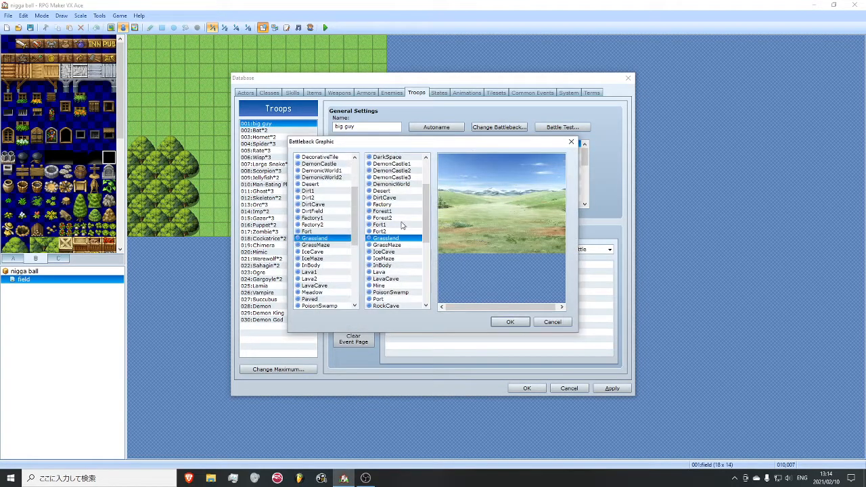
pyautogui.click(570, 141)
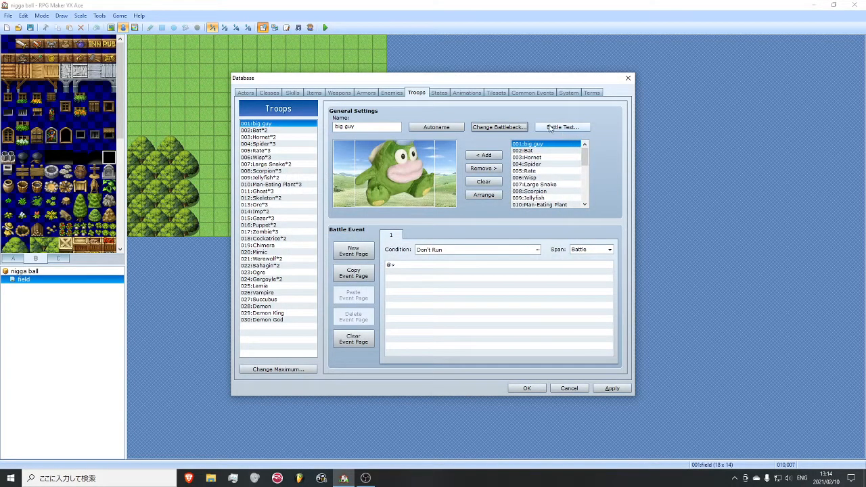
# - Run a battle test of the big guy troop, attack once, and close the test window
pyautogui.click(550, 129)
pyautogui.click(460, 300)
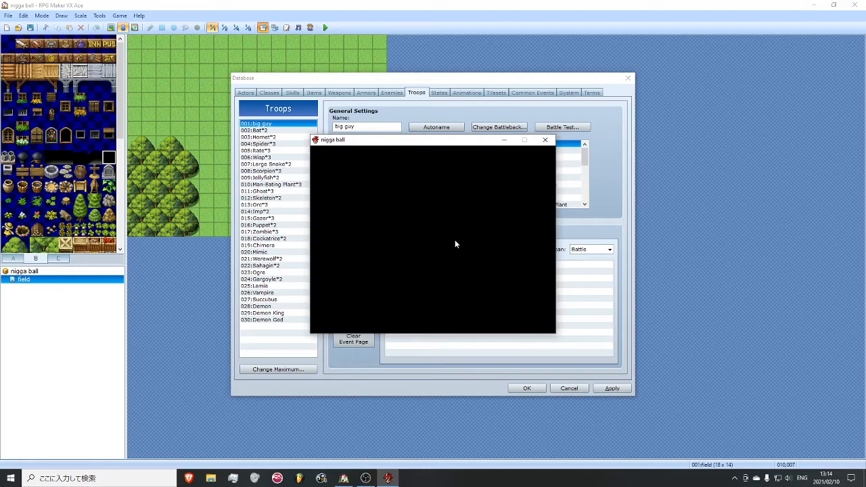
pyautogui.press('Return')
pyautogui.press('Return')
pyautogui.press('Return')
pyautogui.press('Return')
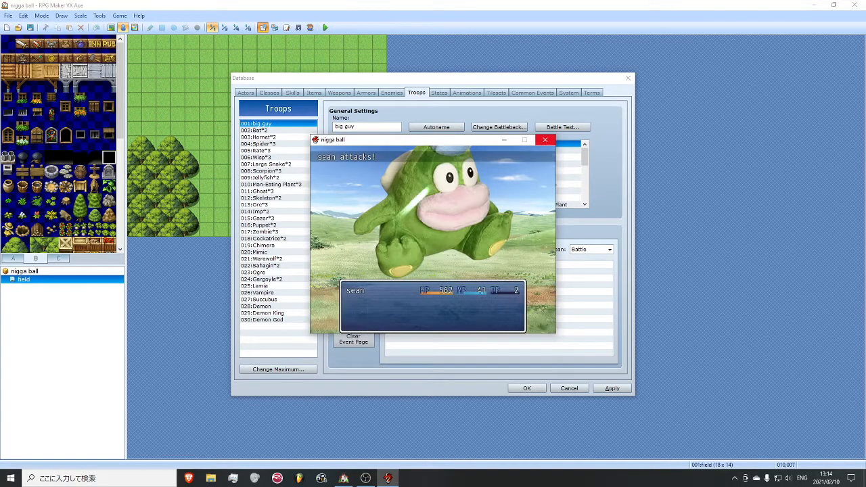
pyautogui.click(545, 140)
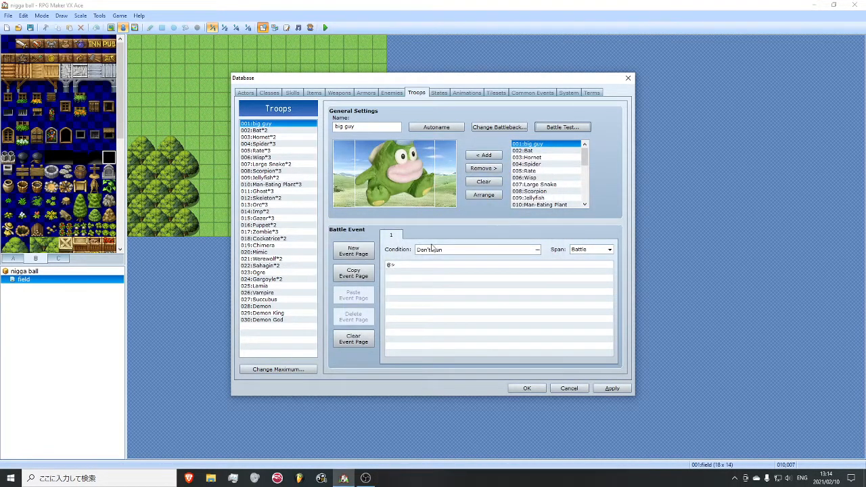
pyautogui.click(430, 287)
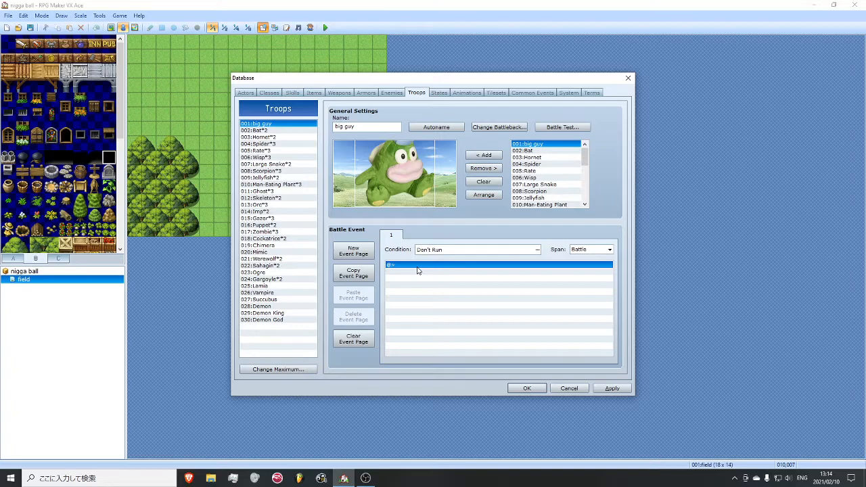
pyautogui.rightClick(418, 269)
pyautogui.click(436, 273)
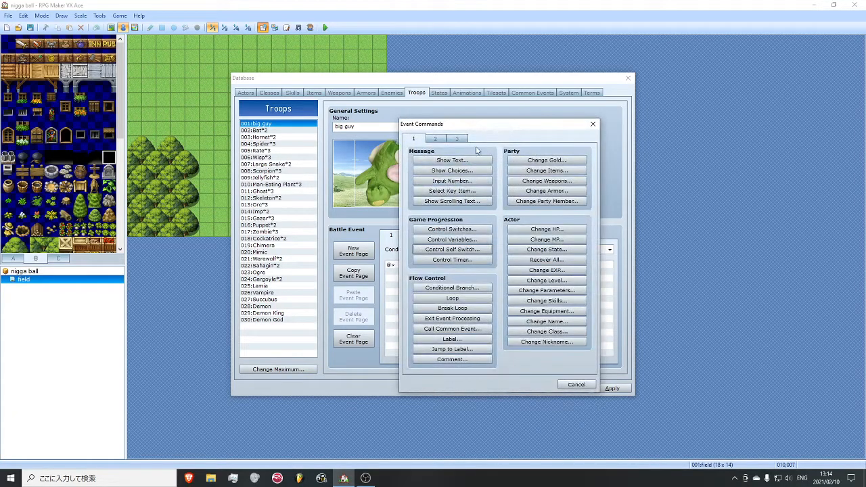
pyautogui.click(592, 123)
# - Set the troop's battle event condition to enemy "1. big guy" having HP at 50% or below
pyautogui.click(530, 250)
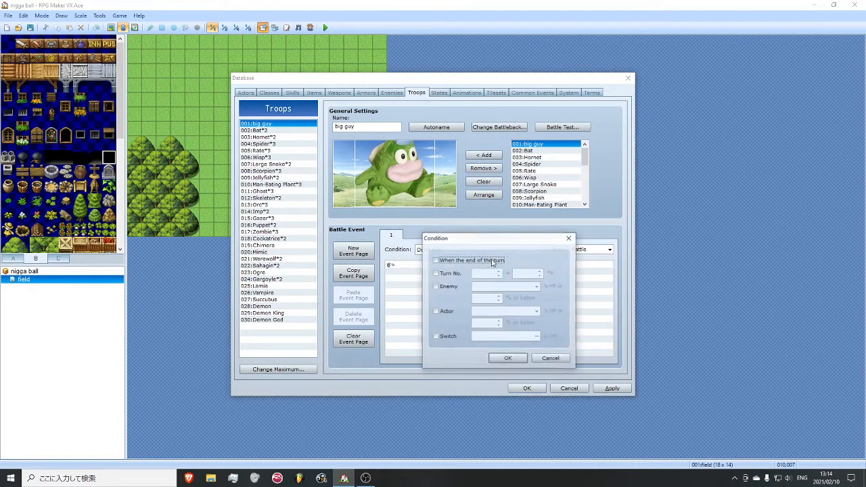
pyautogui.click(445, 312)
pyautogui.click(446, 286)
pyautogui.click(446, 311)
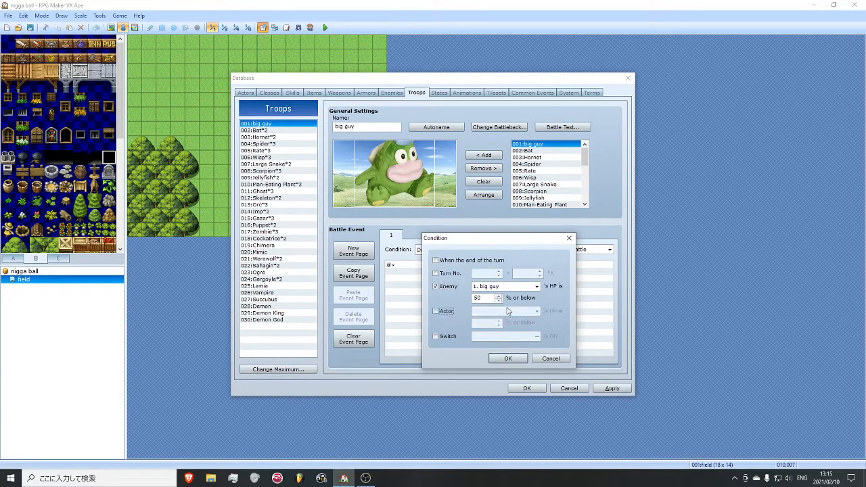
pyautogui.click(507, 359)
# - Add a Show Text command with the first Monster1 face and a short insult message to the battle event, and apply it
pyautogui.rightClick(451, 268)
pyautogui.click(463, 273)
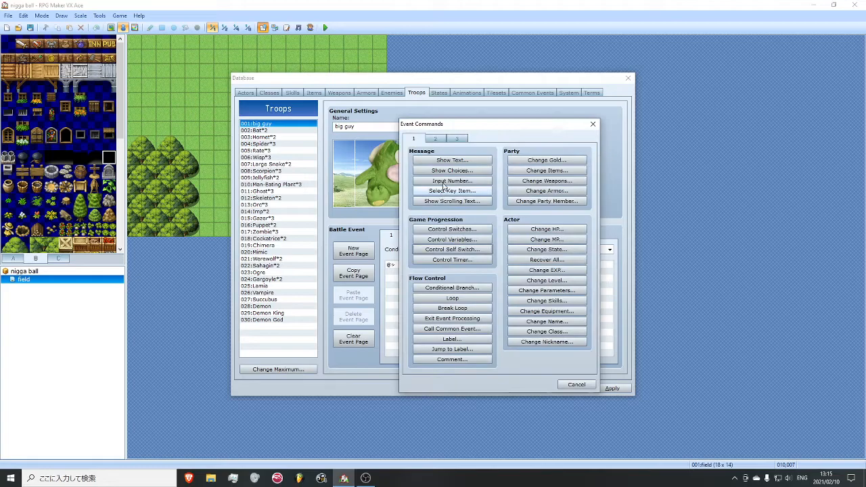
pyautogui.click(445, 160)
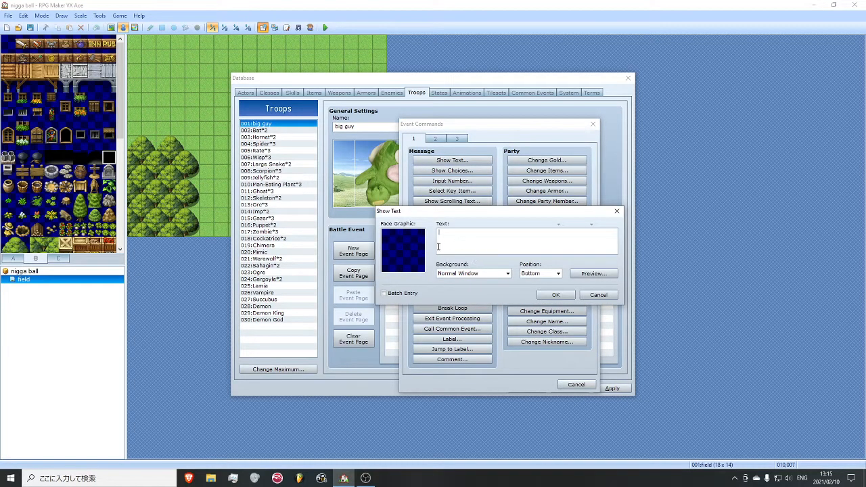
pyautogui.doubleClick(402, 250)
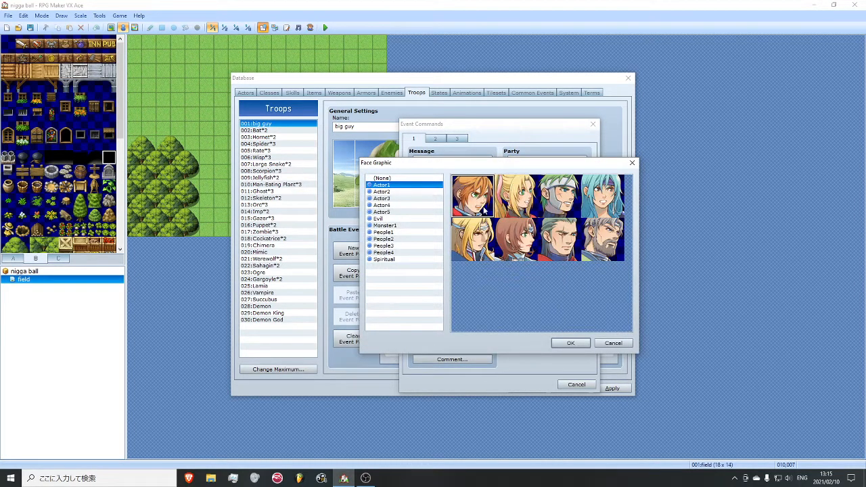
pyautogui.click(401, 212)
pyautogui.click(403, 219)
pyautogui.doubleClick(463, 240)
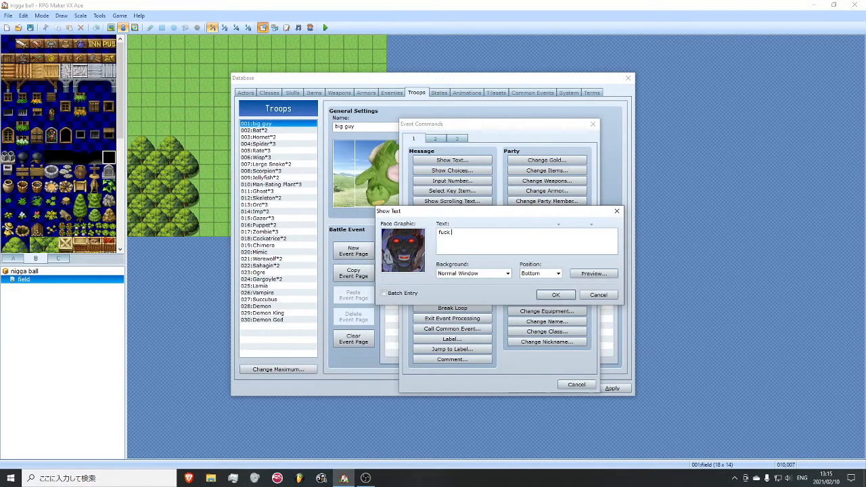
pyautogui.click(556, 294)
pyautogui.click(609, 388)
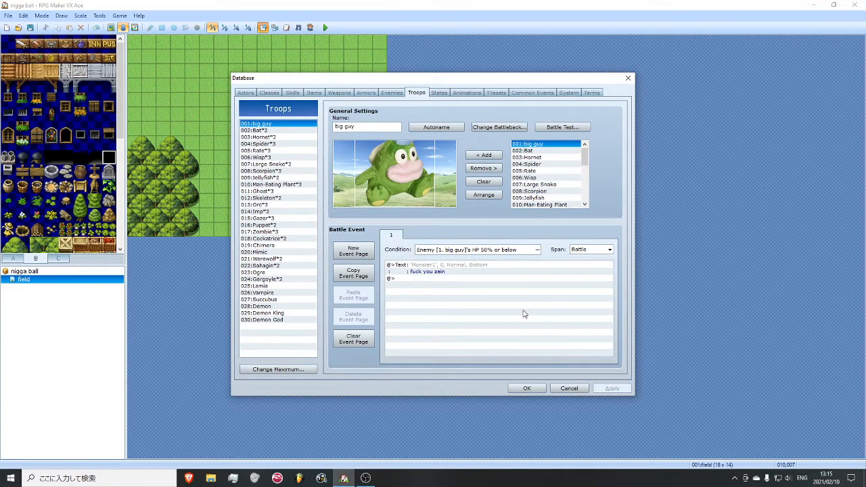
# - Set the battle event's span to Turn, apply the change, and close the database
pyautogui.click(588, 250)
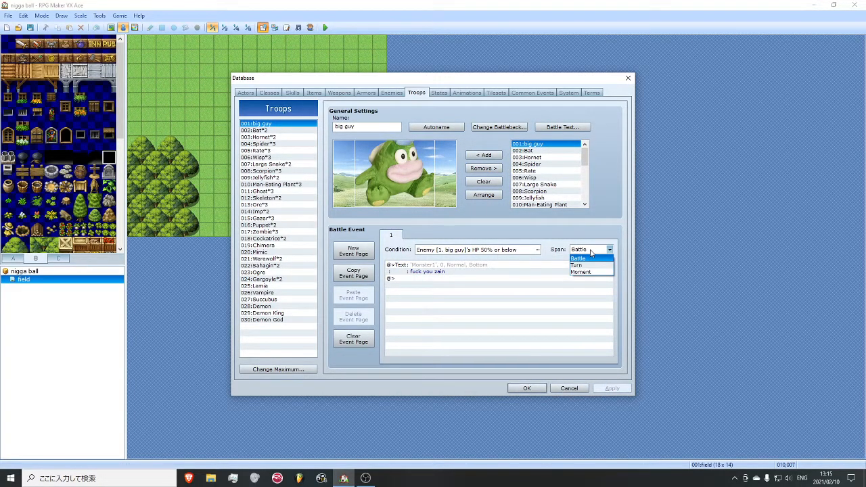
pyautogui.click(592, 266)
pyautogui.click(611, 389)
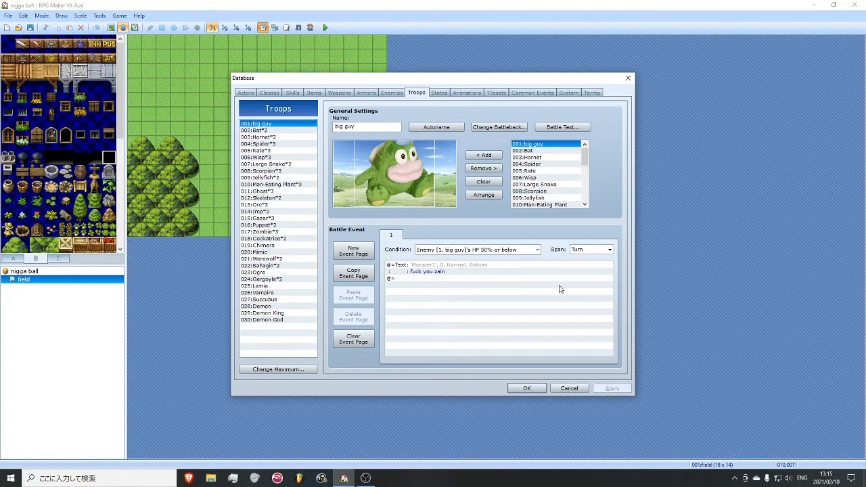
pyautogui.click(527, 388)
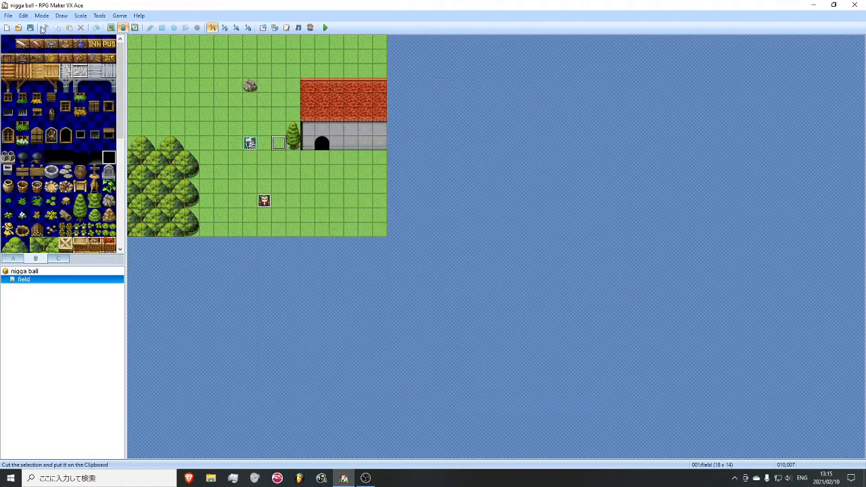
# - Create a new event on the grass below the house with a Show Text command containing a rude challenge to battle
pyautogui.rightClick(287, 184)
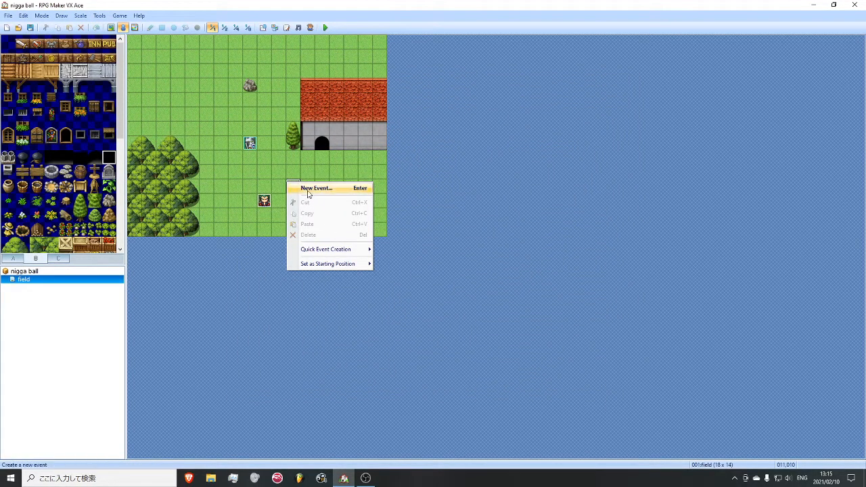
pyautogui.click(306, 188)
pyautogui.rightClick(473, 143)
pyautogui.click(483, 146)
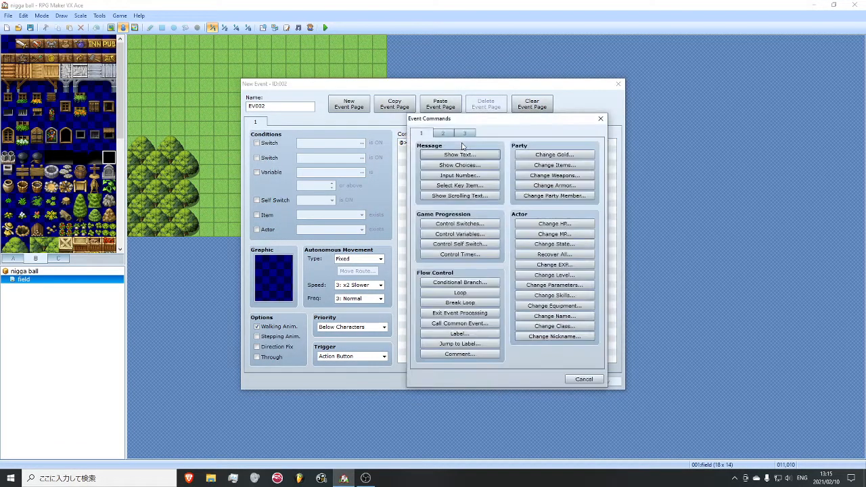
pyautogui.click(459, 154)
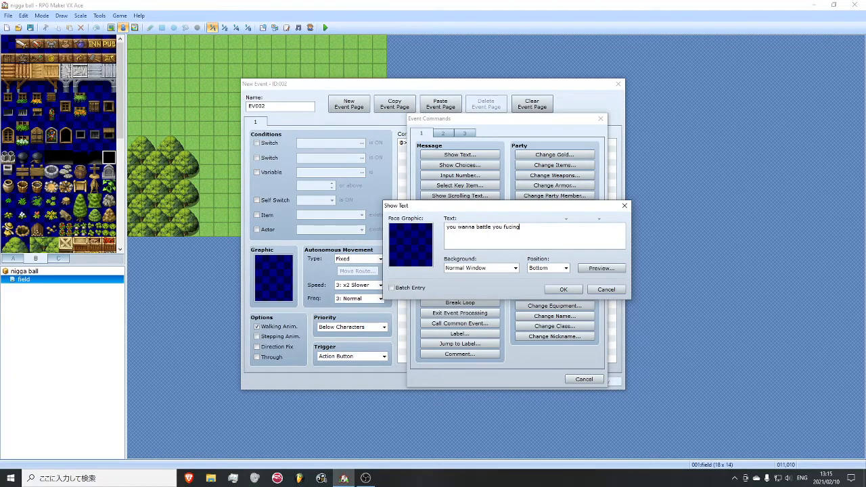
pyautogui.click(563, 288)
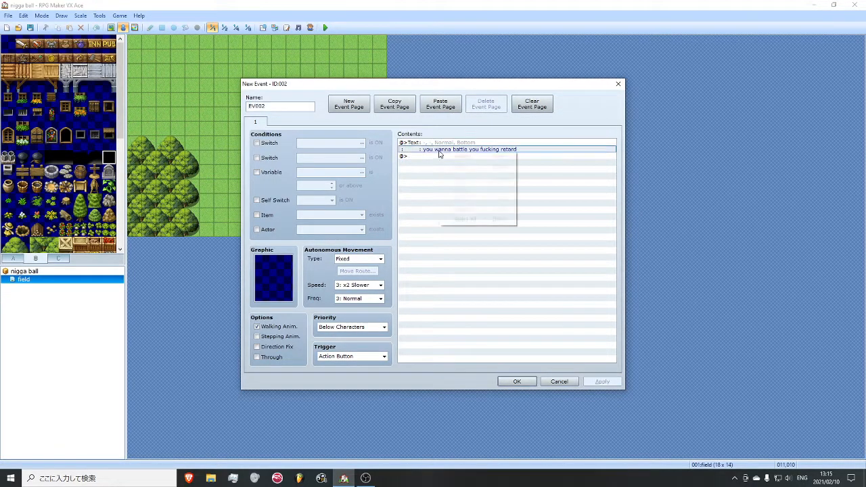
# - Add a Battle Processing command after the challenge message for troop 001:big guy with Can Escape enabled, and apply the event
pyautogui.rightClick(402, 159)
pyautogui.click(416, 165)
pyautogui.click(441, 132)
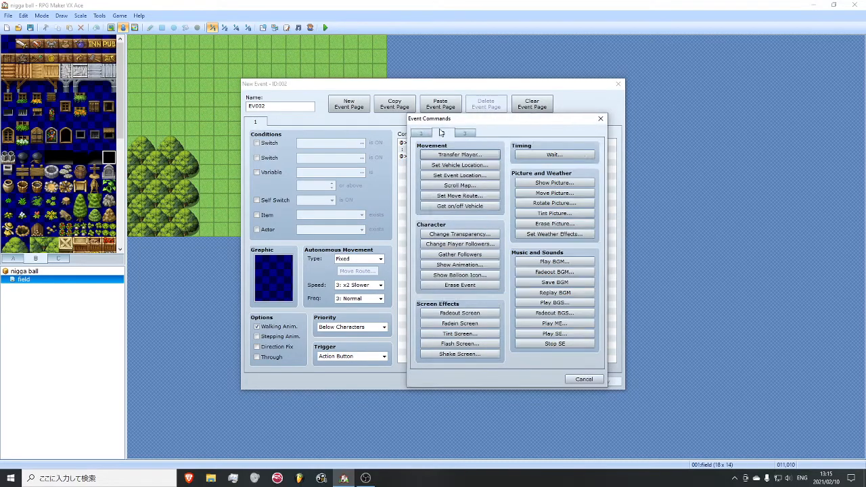
pyautogui.click(421, 133)
pyautogui.click(465, 133)
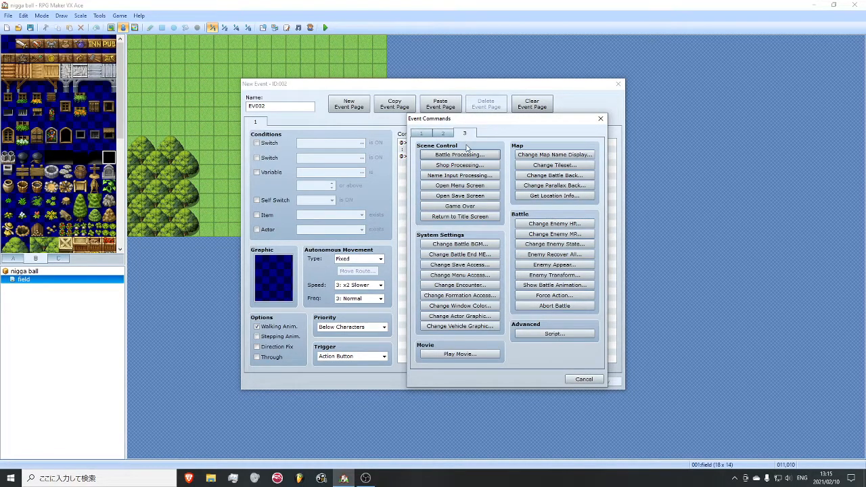
pyautogui.click(459, 155)
pyautogui.click(539, 226)
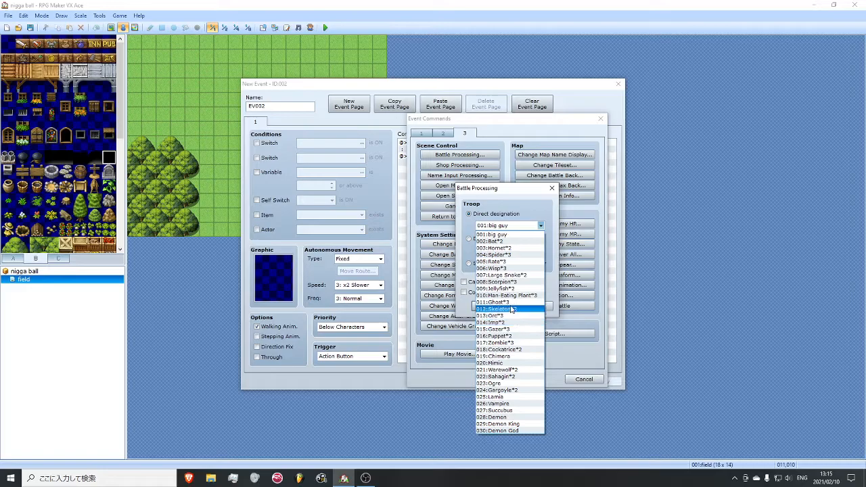
pyautogui.click(500, 235)
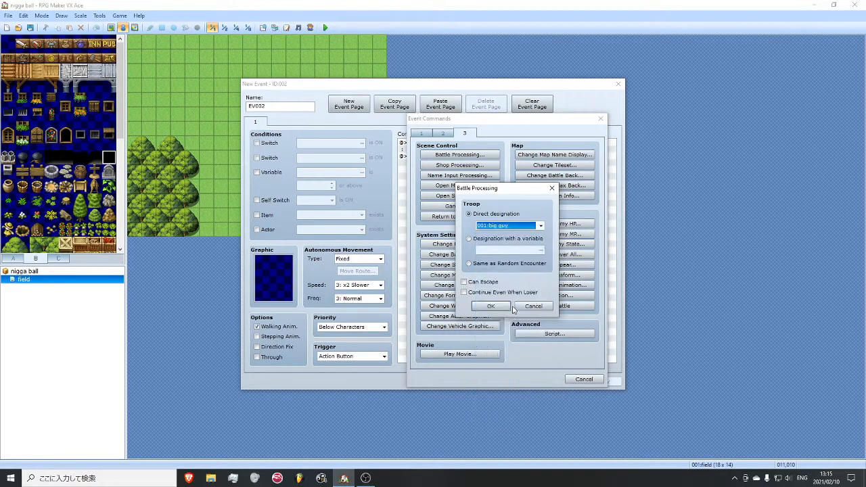
pyautogui.click(484, 284)
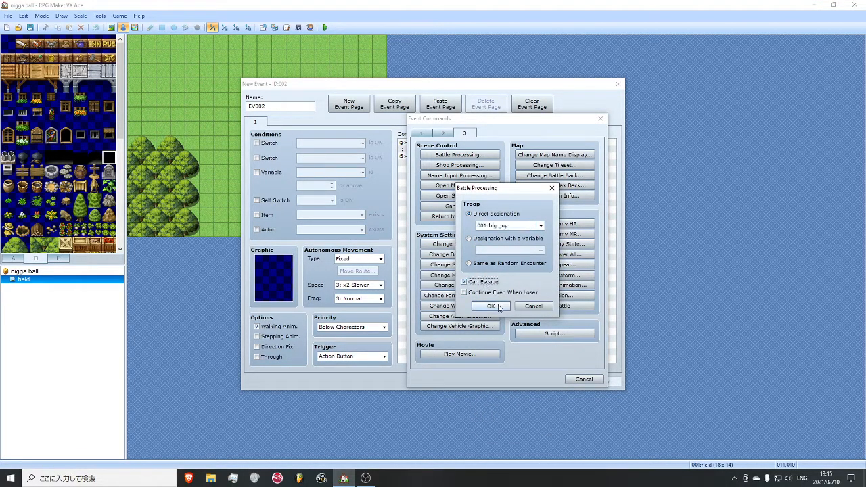
pyautogui.click(491, 306)
pyautogui.click(601, 381)
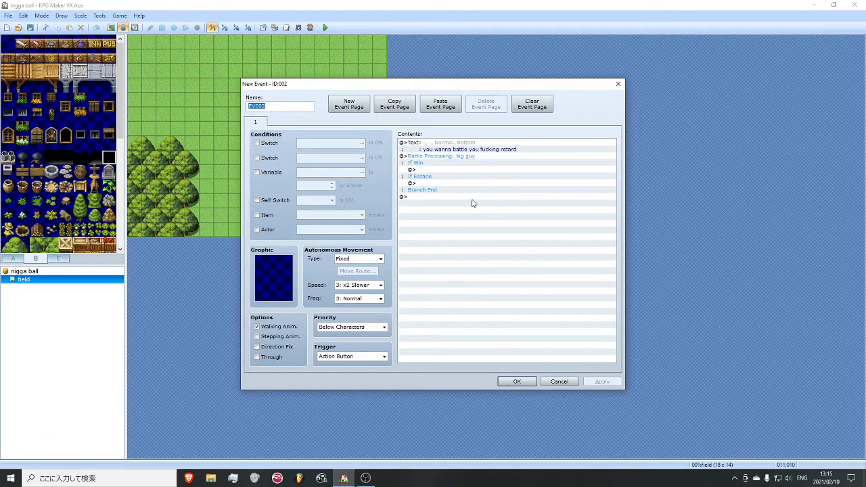
# - Add a Show Text command reading "im dead" to the event's If Win branch
pyautogui.click(422, 163)
pyautogui.click(428, 169)
pyautogui.click(433, 184)
pyautogui.rightClick(425, 170)
pyautogui.click(447, 177)
pyautogui.click(459, 154)
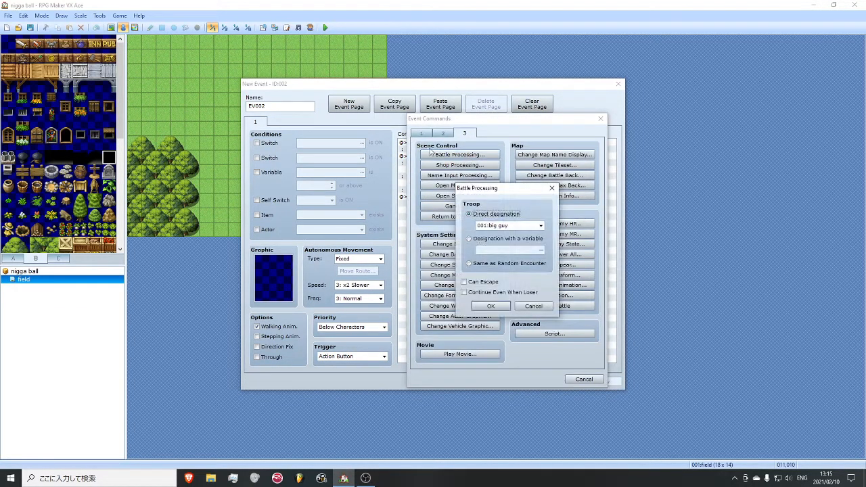
pyautogui.click(552, 188)
pyautogui.click(421, 133)
pyautogui.click(459, 154)
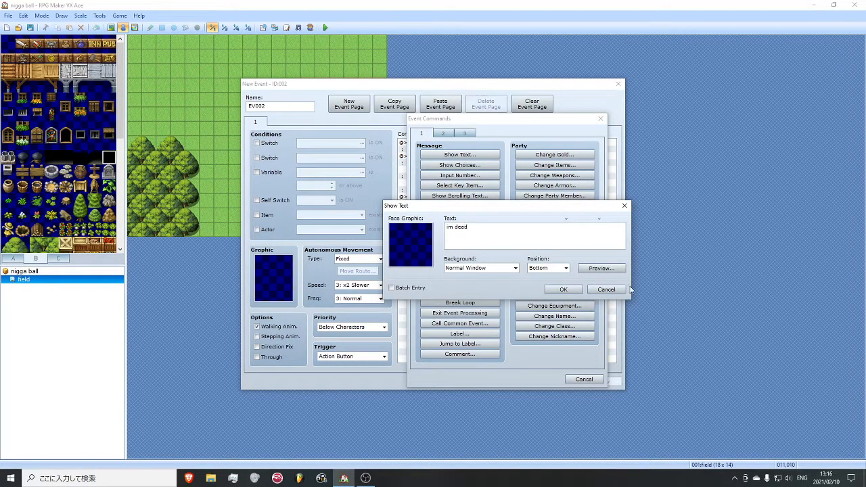
pyautogui.click(575, 290)
# - Copy the win message into the If Escape branch and change its text to "bye"
pyautogui.click(465, 177)
pyautogui.hotkey('ctrl', 'c')
pyautogui.click(450, 196)
pyautogui.hotkey('ctrl', 'v')
pyautogui.rightClick(450, 197)
pyautogui.click(464, 213)
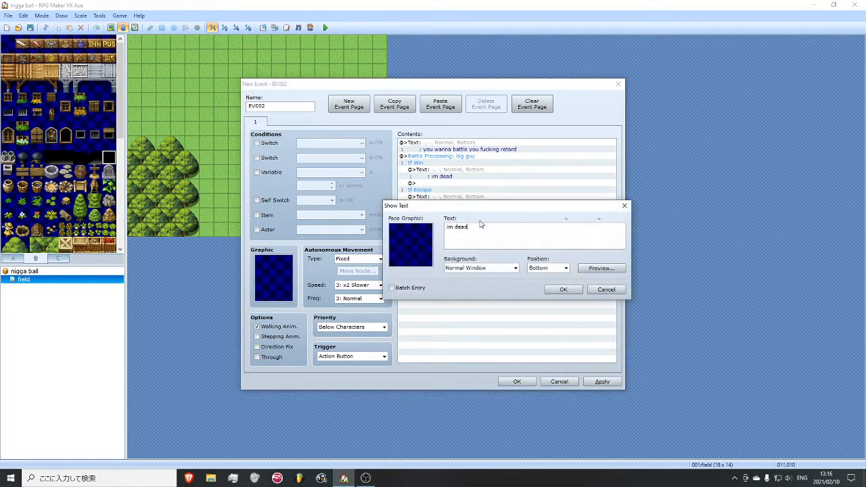
pyautogui.hotkey('ctrl', 'a')
pyautogui.press('BackSpace')
pyautogui.click(564, 289)
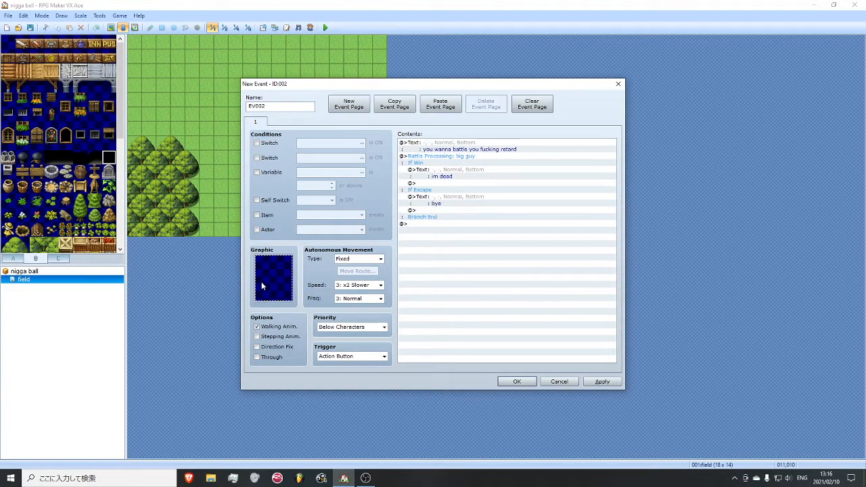
# - Set the event's graphic to the blue slime from the Monster2 character set and apply the change
pyautogui.doubleClick(261, 281)
pyautogui.scroll(-6, 316, 238)
pyautogui.scroll(3, 312, 234)
pyautogui.click(304, 187)
pyautogui.scroll(2, 306, 207)
pyautogui.click(304, 240)
pyautogui.click(321, 249)
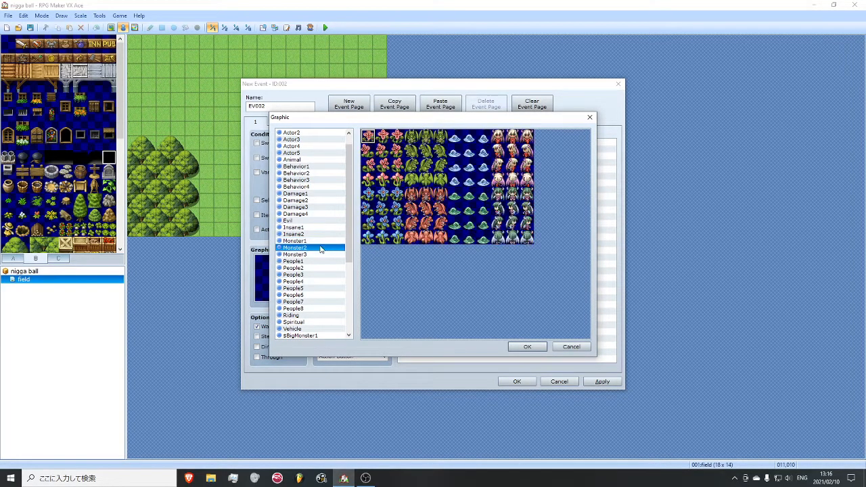
pyautogui.doubleClick(456, 136)
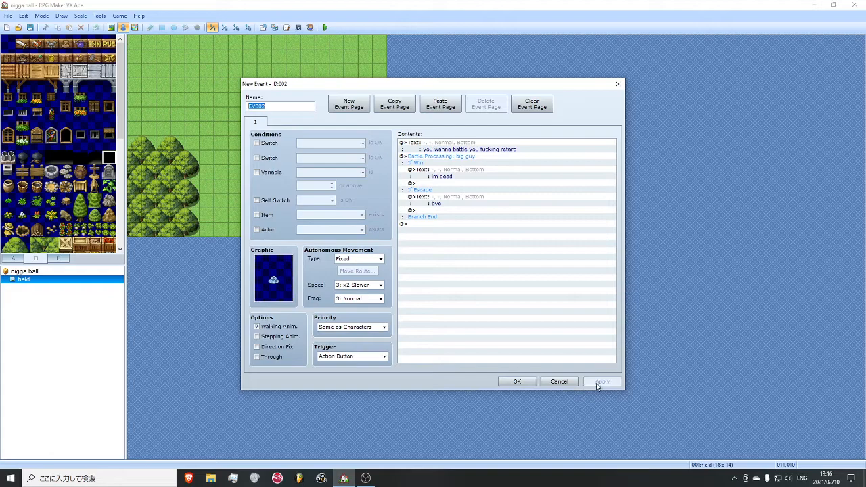
pyautogui.rightClick(435, 183)
pyautogui.click(454, 185)
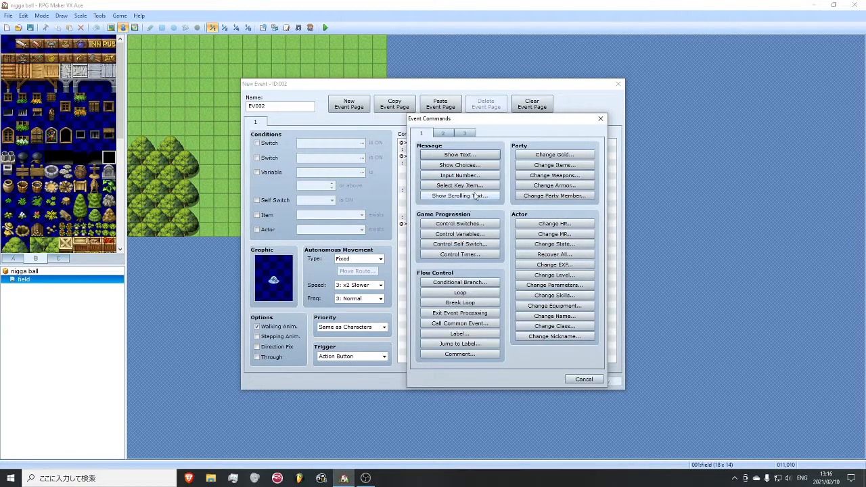
pyautogui.click(600, 119)
pyautogui.moveTo(482, 87); pyautogui.dragTo(526, 98)
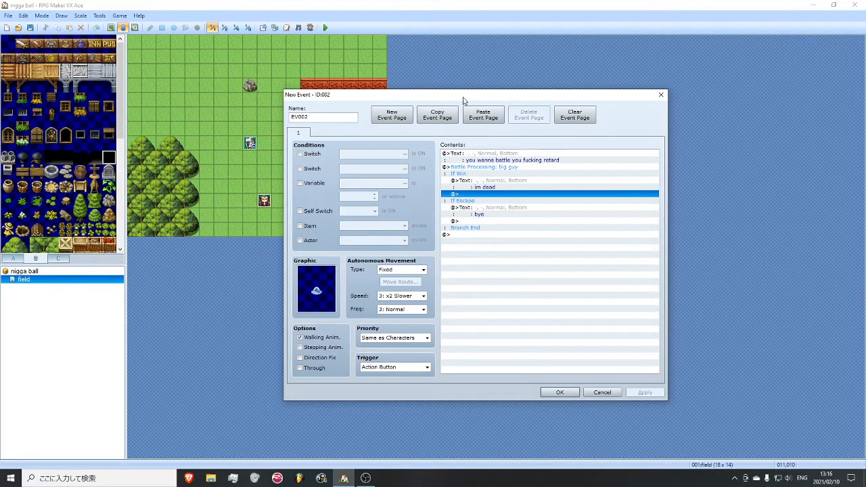
# - Add a Control Self Switch command setting A to ON after the "im dead" text in the If Win branch and apply the event
pyautogui.moveTo(463, 100); pyautogui.dragTo(489, 95)
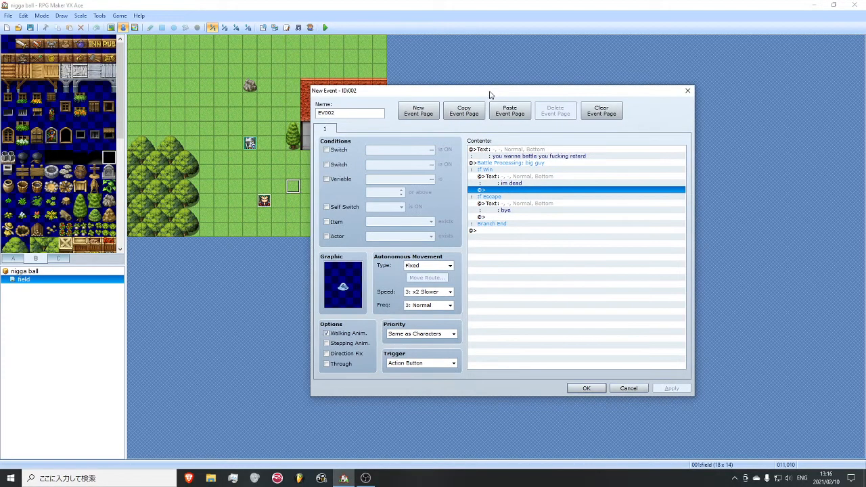
pyautogui.rightClick(522, 192)
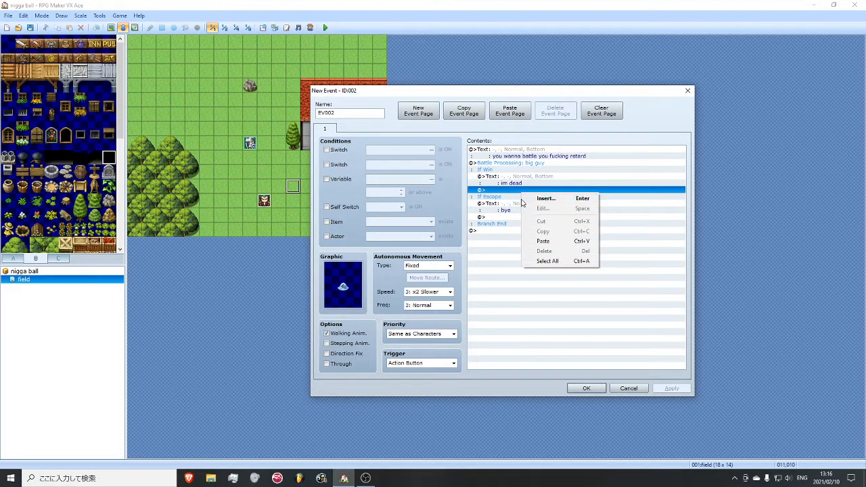
pyautogui.click(527, 201)
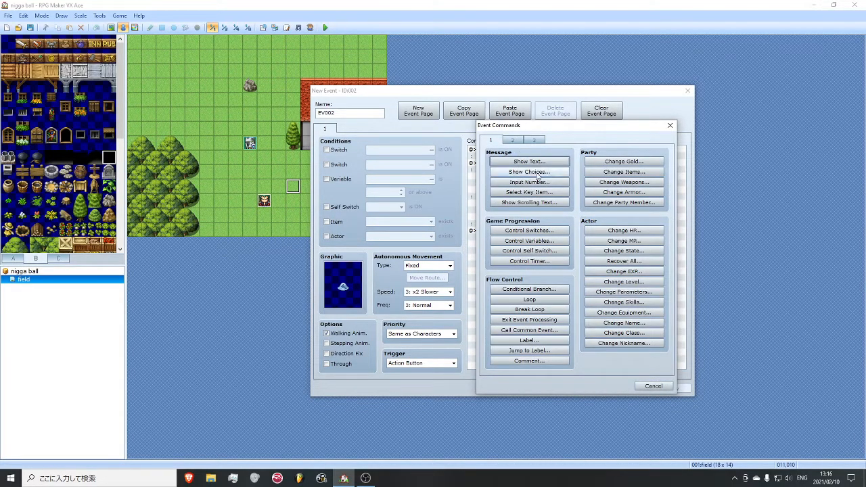
pyautogui.click(552, 250)
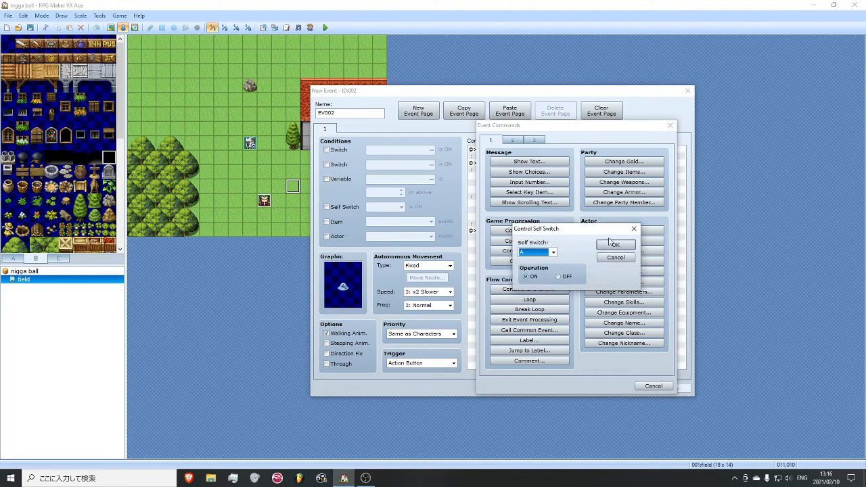
pyautogui.click(613, 245)
pyautogui.click(671, 387)
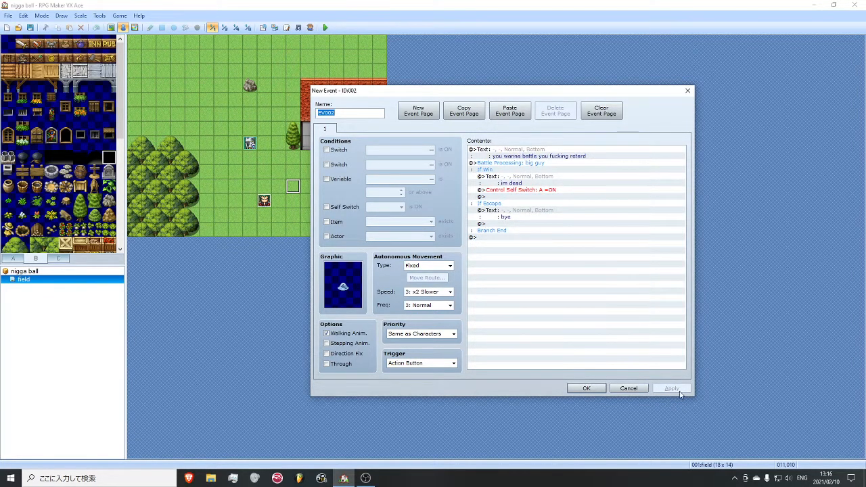
# - Add a blank second event page conditioned on Self Switch A being ON, apply it, and close the event
pyautogui.click(416, 111)
pyautogui.click(347, 182)
pyautogui.click(341, 183)
pyautogui.click(340, 208)
pyautogui.click(670, 388)
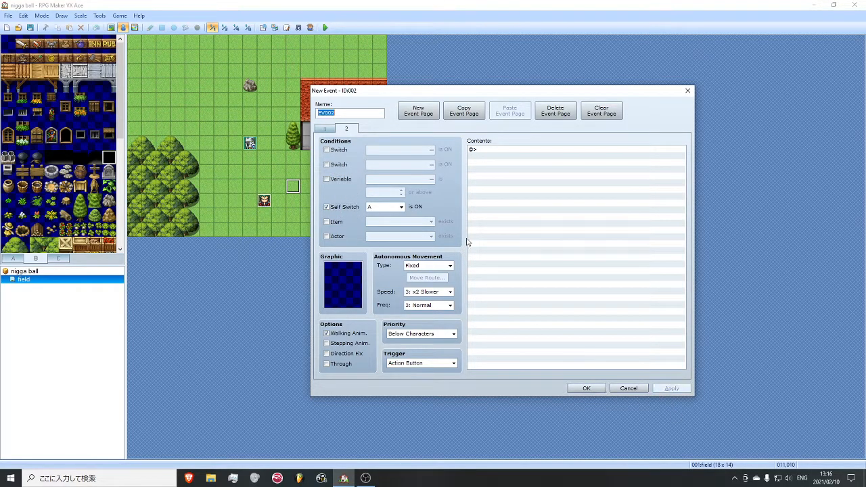
pyautogui.click(328, 130)
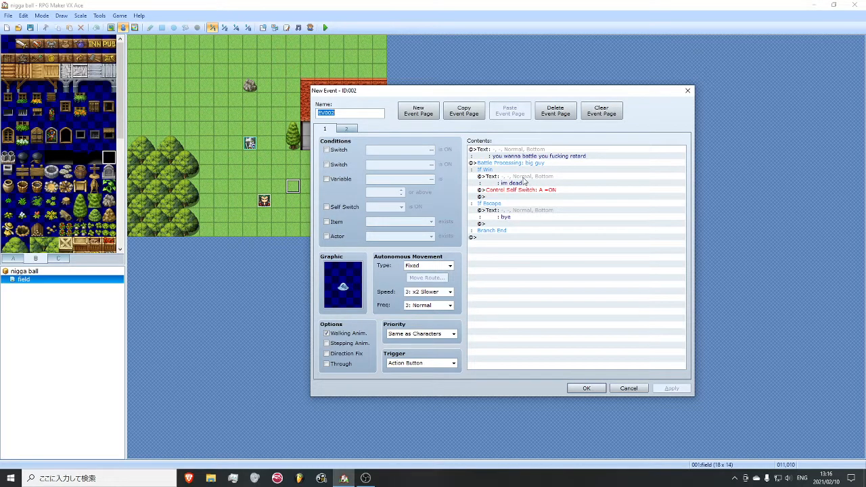
pyautogui.click(347, 130)
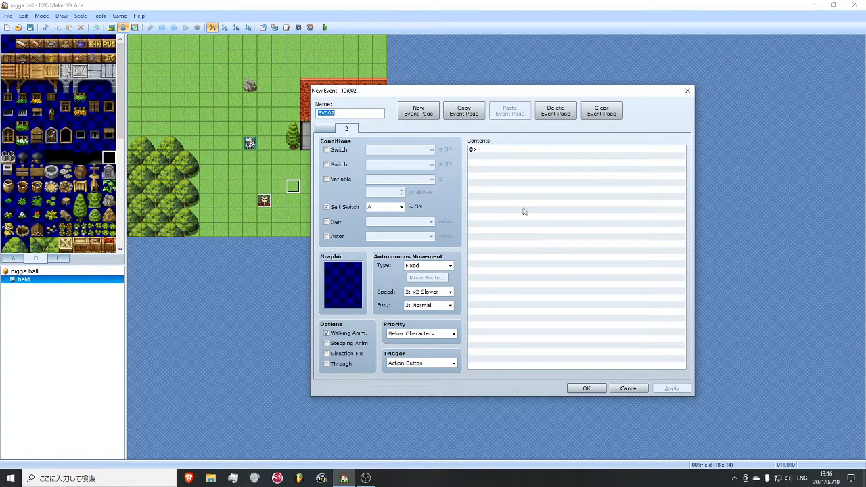
pyautogui.press('Return')
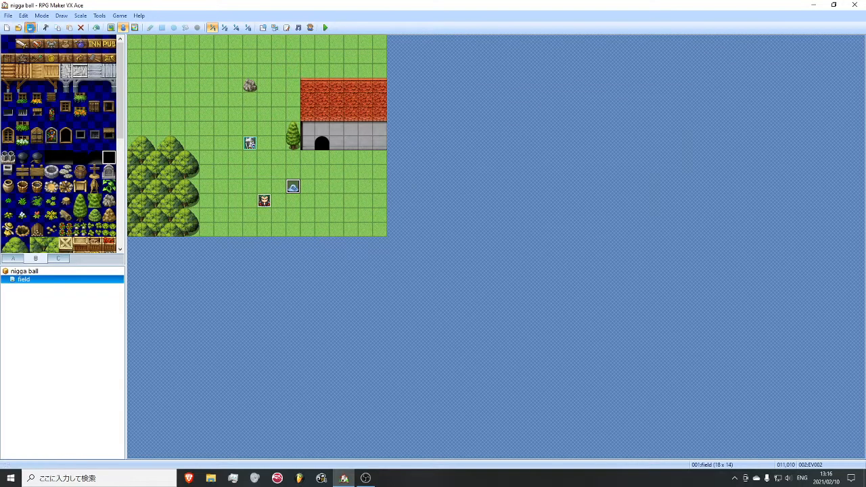
# - Start a playtest, talk to the slime and defeat big guy with normal attacks
pyautogui.click(325, 27)
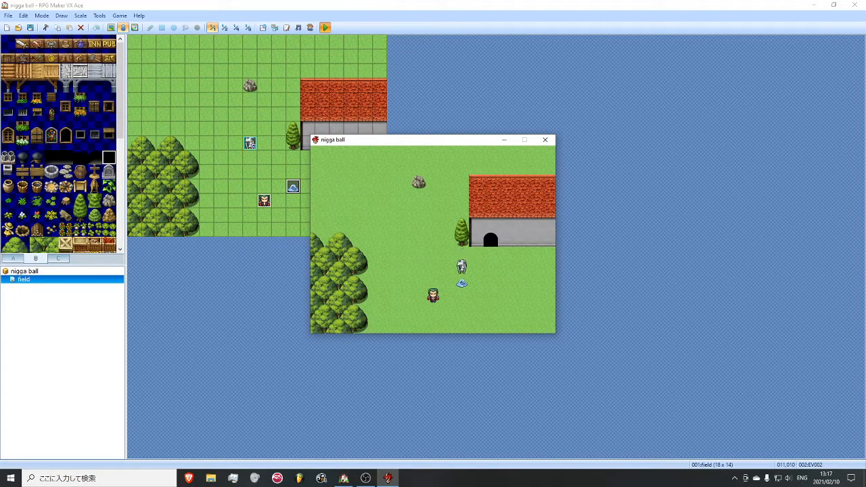
pyautogui.press('Return')
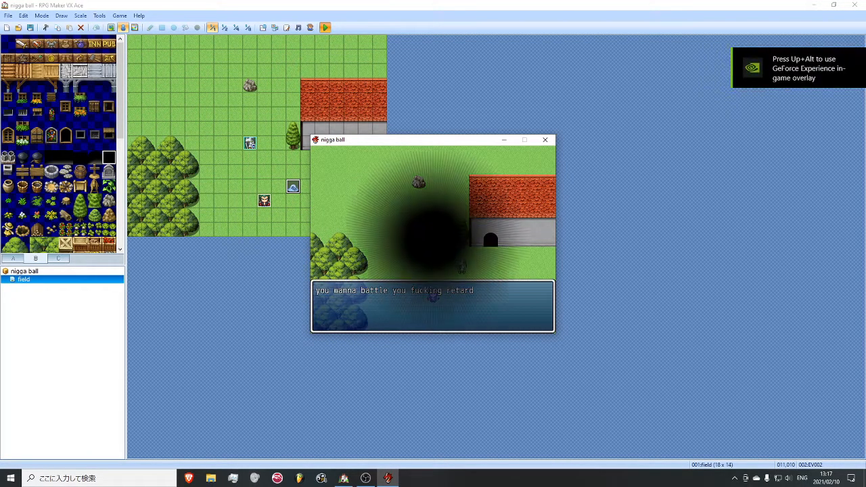
pyautogui.press('Return')
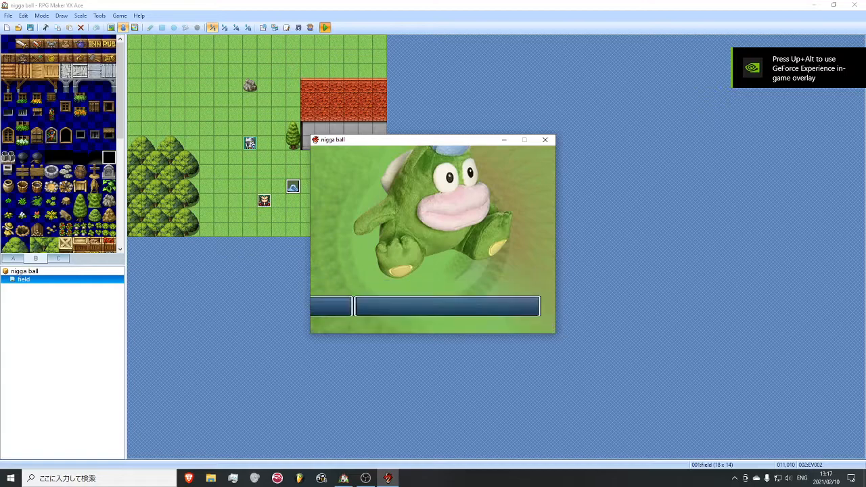
pyautogui.press('Return')
pyautogui.press('Return')
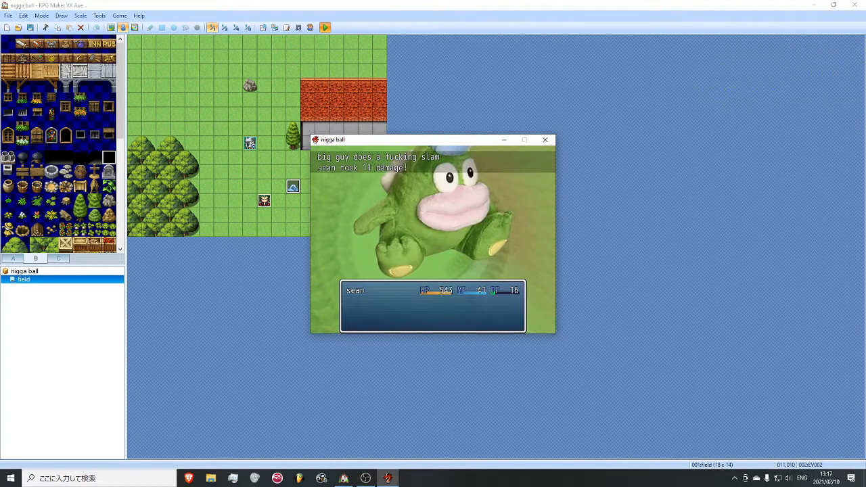
pyautogui.press('Return')
pyautogui.press('Return')
pyautogui.press('Return')
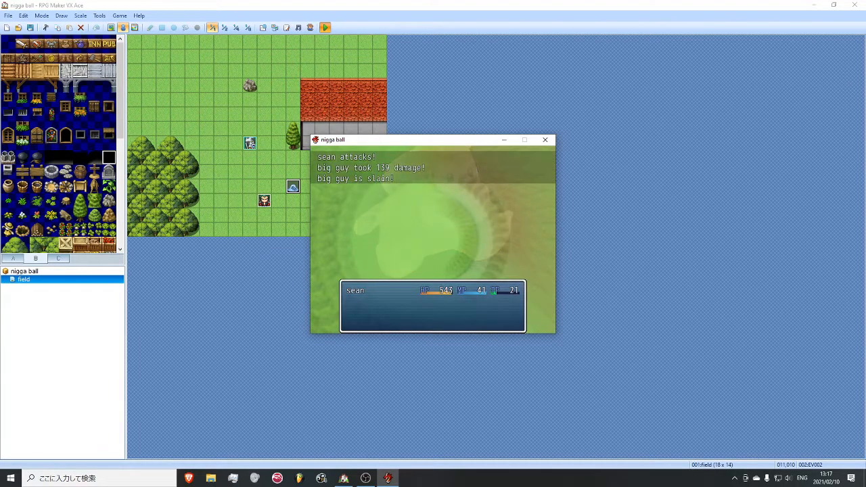
# - Dismiss the victory messages, check the slime's spot on the map, and close the playtest
pyautogui.press('Return')
pyautogui.press('Return')
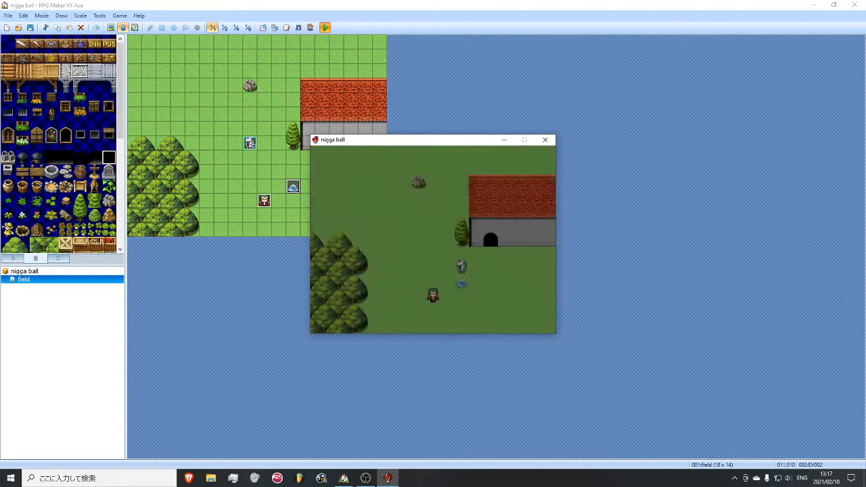
pyautogui.press('Return')
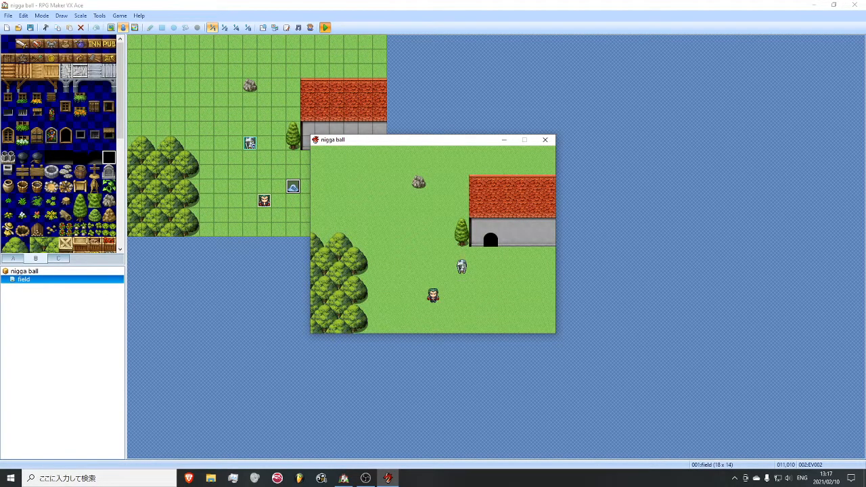
pyautogui.press('Escape')
pyautogui.press('Escape')
pyautogui.click(545, 140)
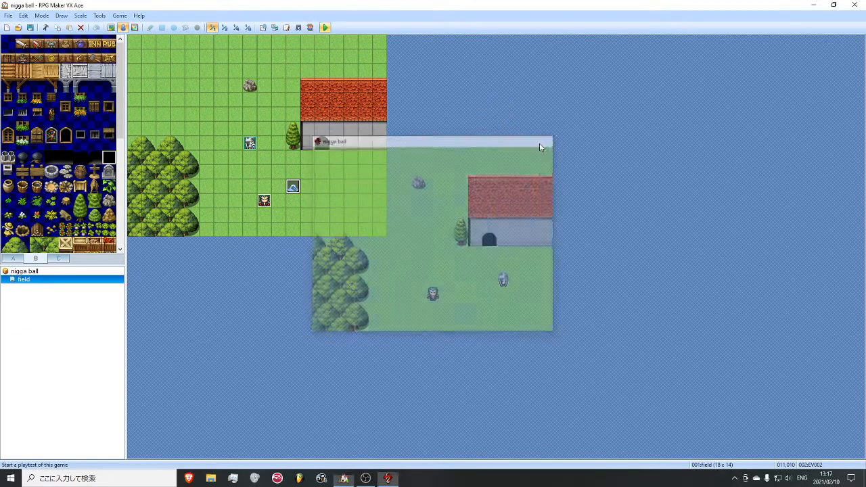
# - Set the slime event's movement speed to 4: Normal and frequency to 4: Higher on page 1, and apply the change
pyautogui.doubleClick(293, 187)
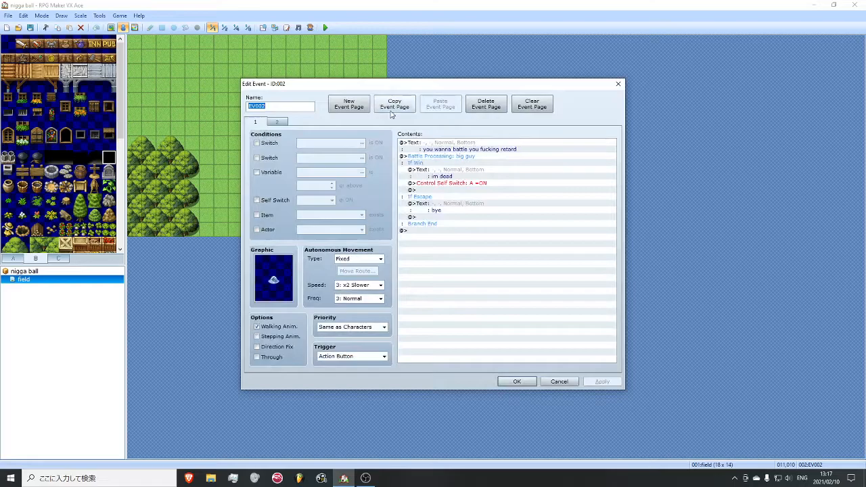
pyautogui.moveTo(372, 88); pyautogui.dragTo(443, 84)
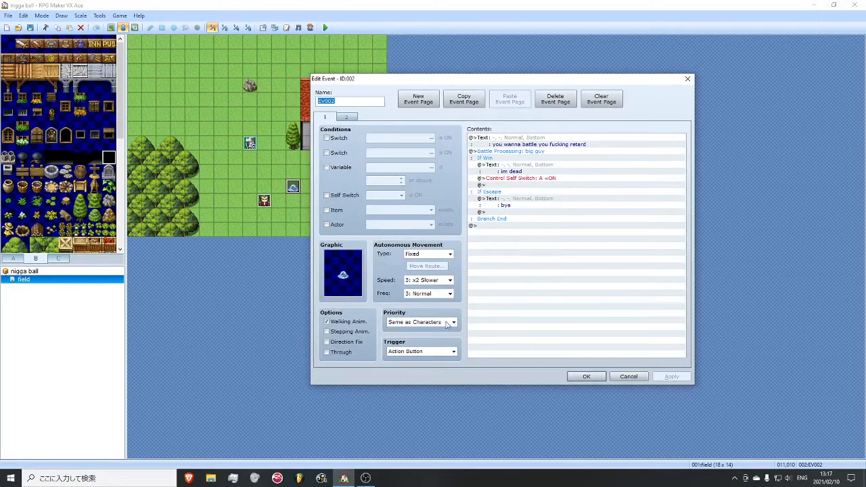
pyautogui.click(449, 280)
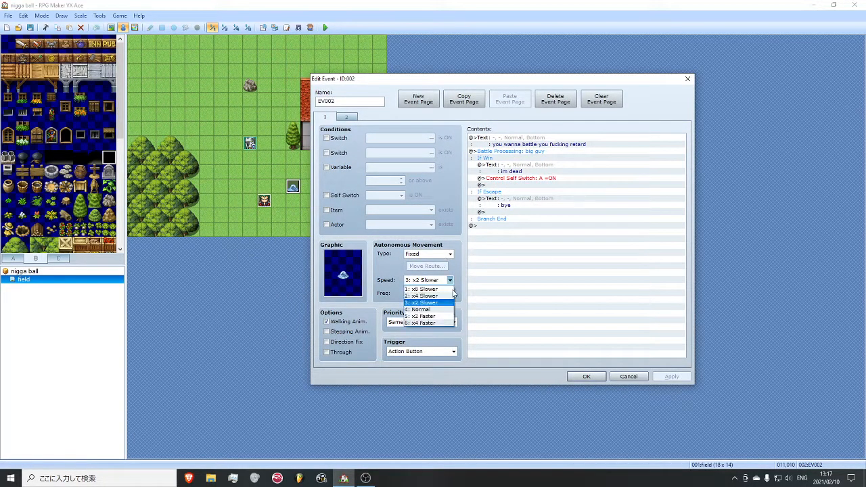
pyautogui.click(439, 309)
pyautogui.click(428, 293)
pyautogui.click(426, 315)
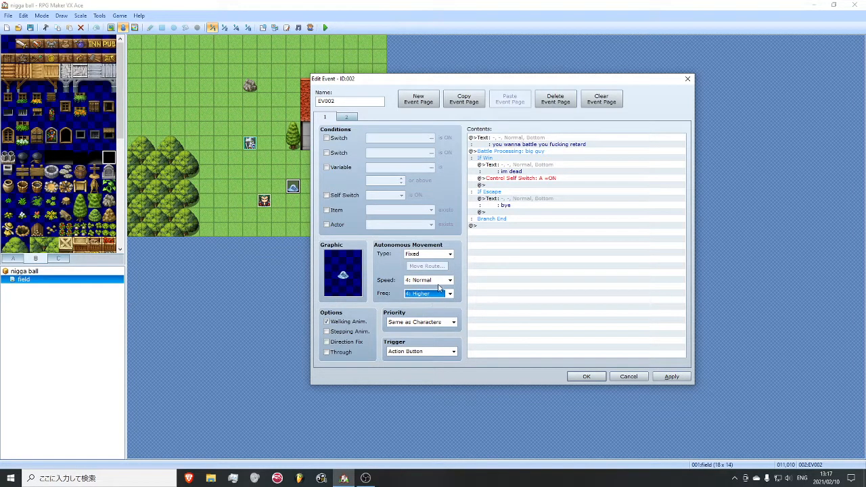
pyautogui.click(671, 376)
# - Set the slime event's movement type to Approach and its trigger to Event Touch, keeping priority Same as Characters, and save the event
pyautogui.click(430, 255)
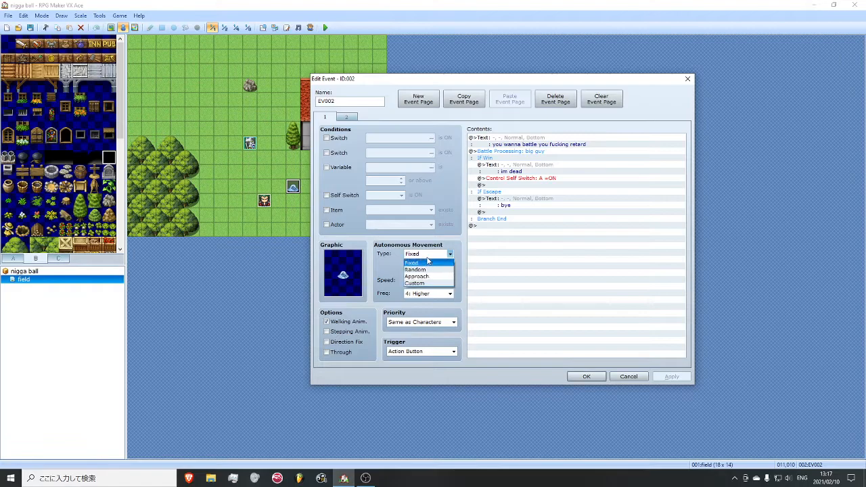
pyautogui.click(431, 275)
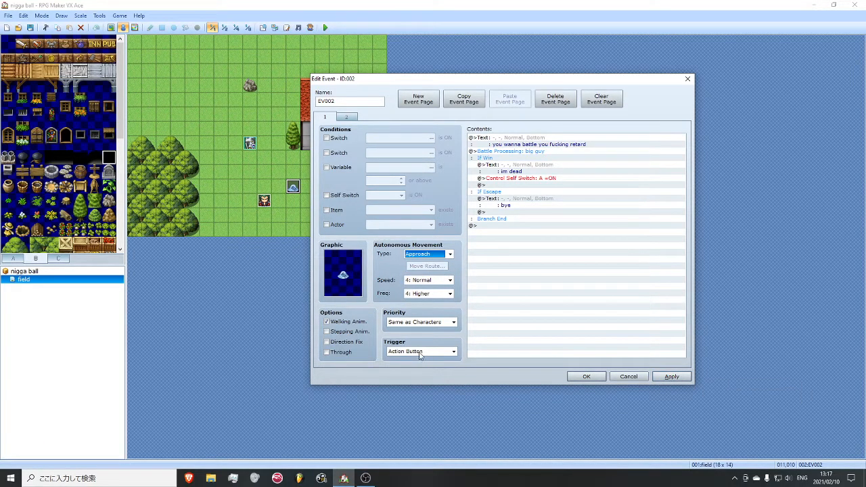
pyautogui.moveTo(427, 348)
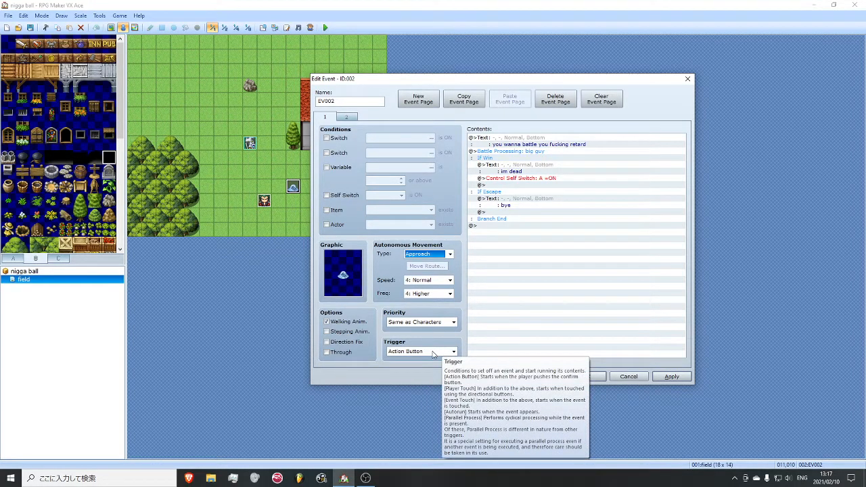
pyautogui.click(423, 324)
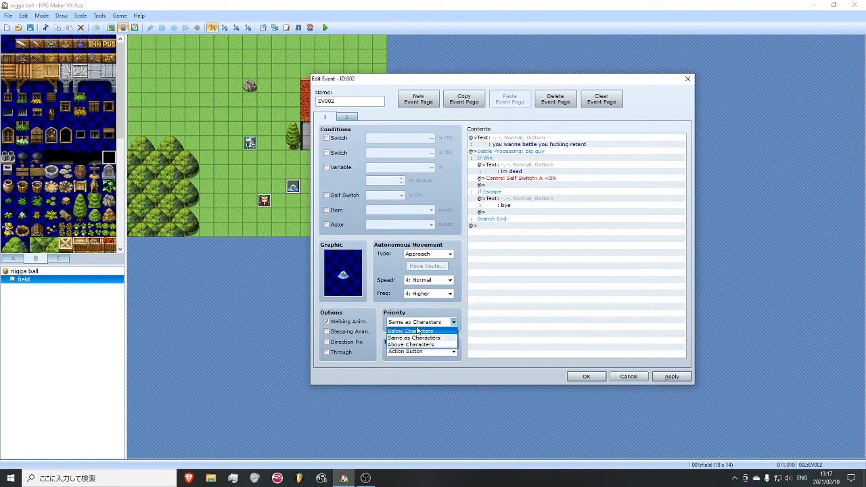
pyautogui.click(424, 338)
pyautogui.click(420, 352)
pyautogui.click(418, 371)
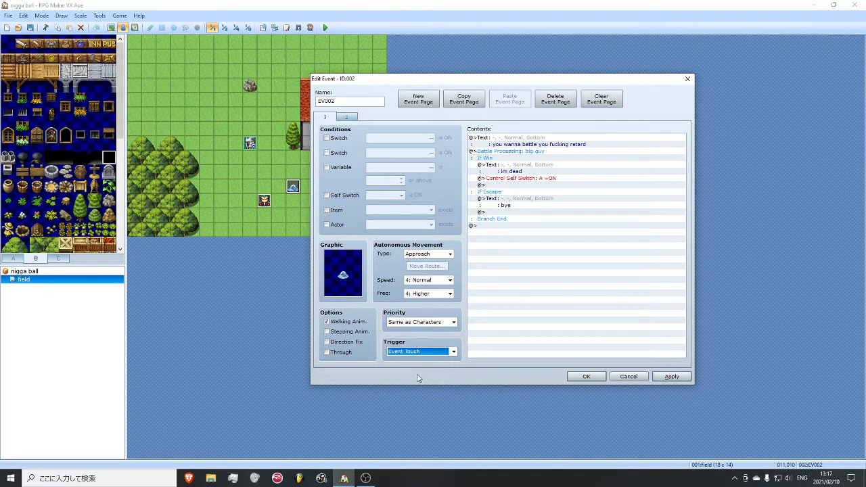
pyautogui.click(671, 376)
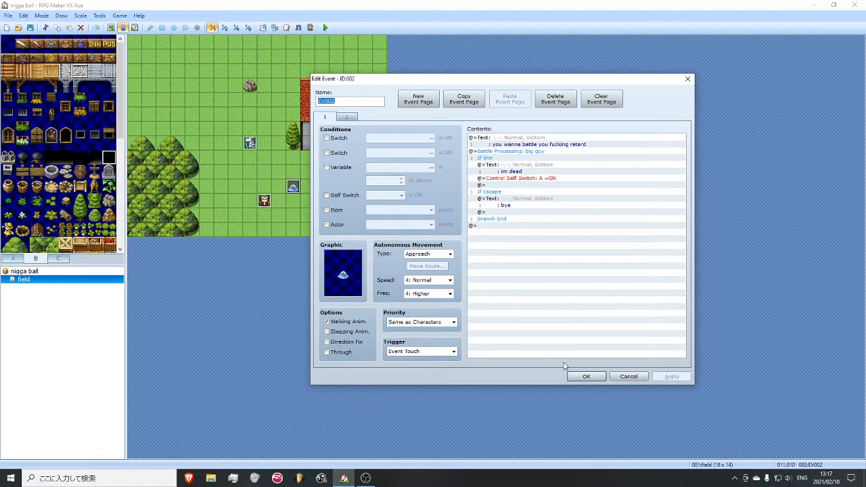
pyautogui.click(580, 376)
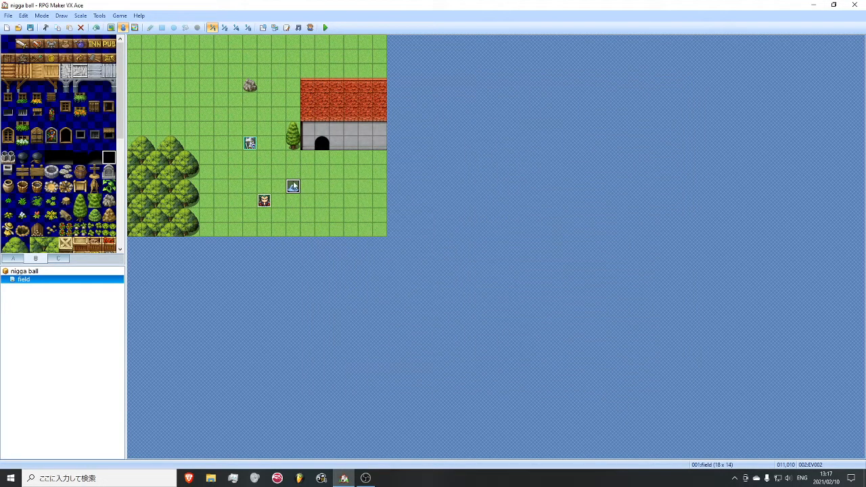
# - Move the slime event to the grass above the forest near the map's western edge, and the knight event two tiles above the player's start
pyautogui.moveTo(157, 125); pyautogui.dragTo(148, 100)
pyautogui.moveTo(247, 153); pyautogui.dragTo(261, 182)
pyautogui.click(307, 200)
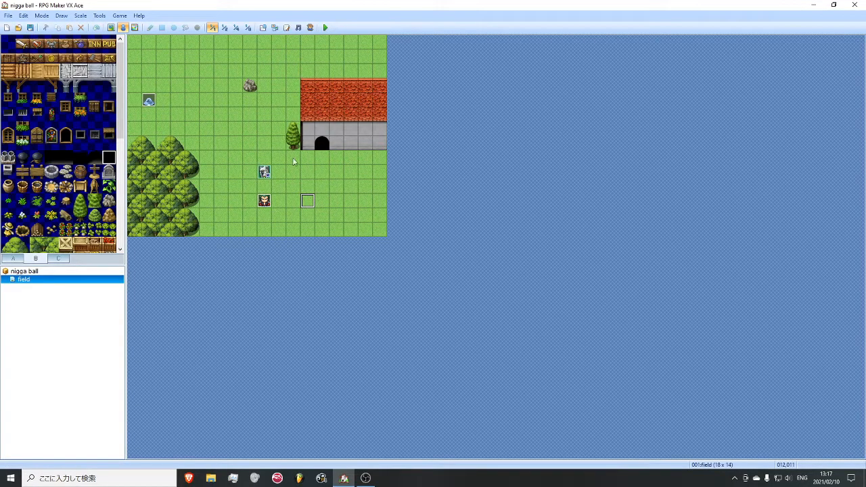
# - Start a new map under field with name and display name house and the 003:Interior tileset
pyautogui.rightClick(55, 280)
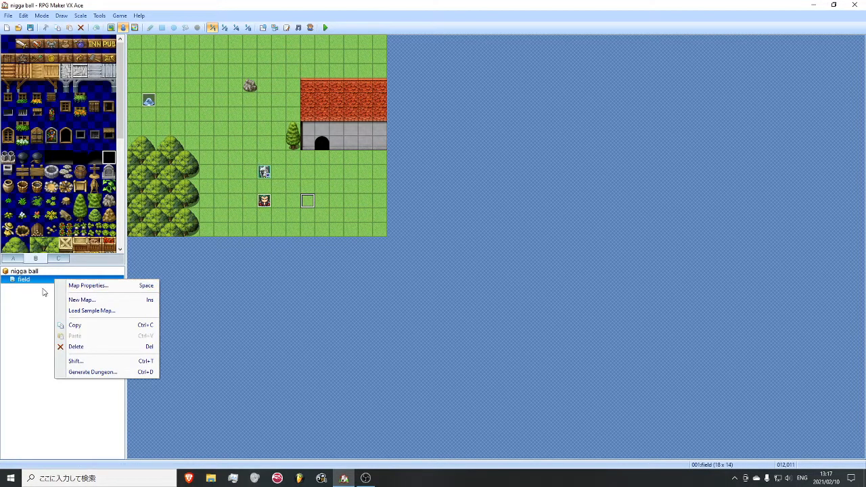
pyautogui.click(80, 300)
pyautogui.write('nouse')
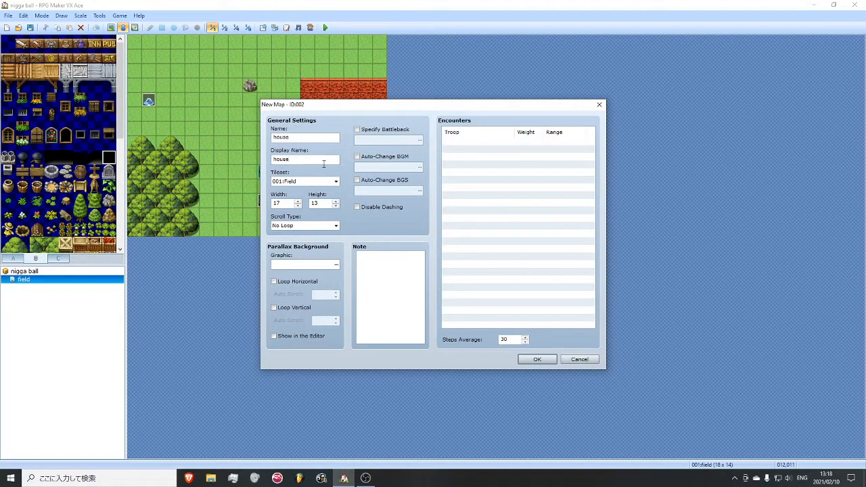
pyautogui.moveTo(293, 115); pyautogui.dragTo(345, 118)
pyautogui.click(383, 189)
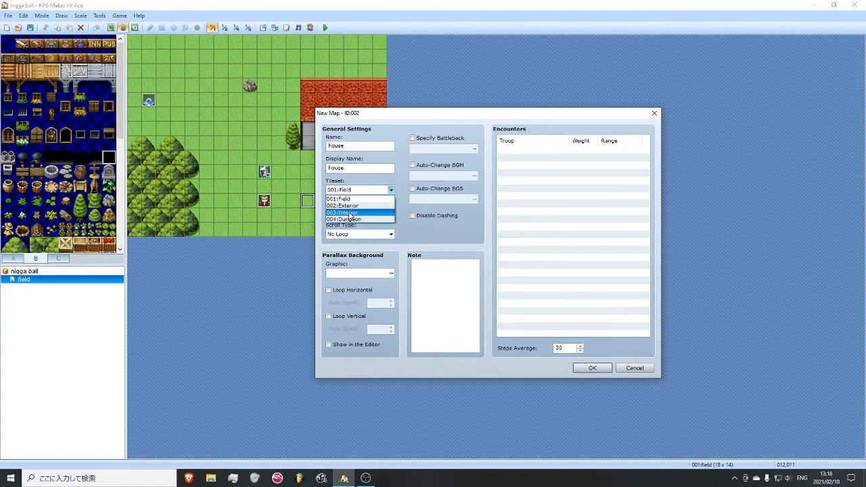
pyautogui.click(349, 212)
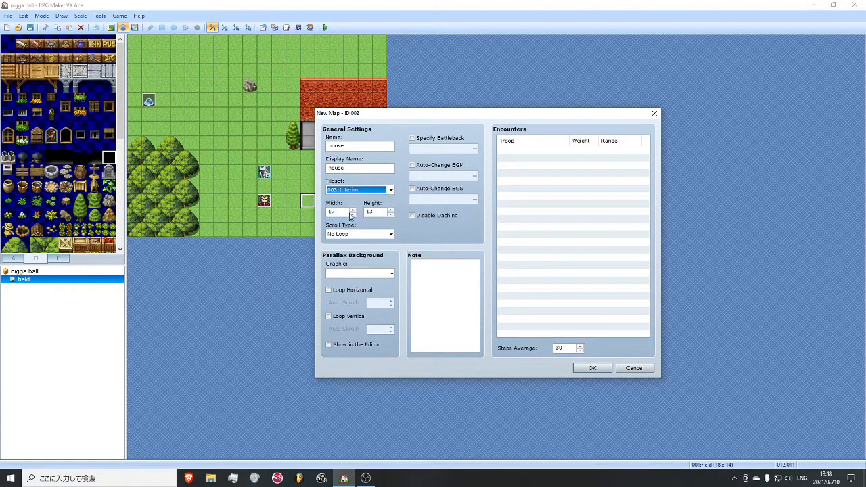
# - Choose SeaofClouds as the new map's parallax background graphic
pyautogui.click(392, 275)
pyautogui.click(382, 190)
pyautogui.click(383, 214)
pyautogui.click(382, 229)
pyautogui.click(381, 237)
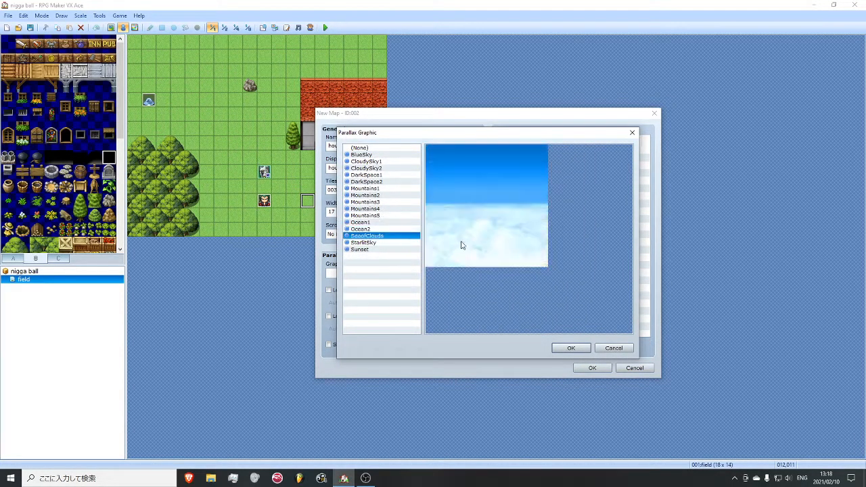
pyautogui.click(571, 347)
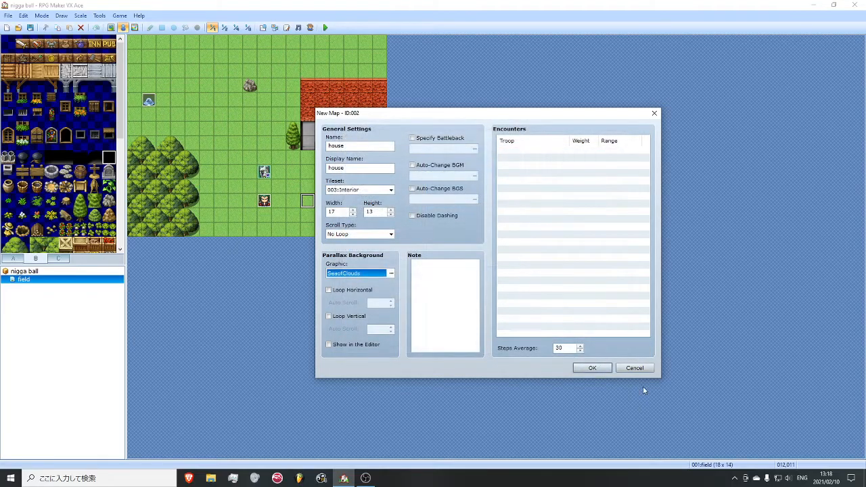
# - Show the house map's parallax in the editor and loop it horizontally only, with auto scroll 8
pyautogui.click(347, 346)
pyautogui.click(369, 291)
pyautogui.click(369, 317)
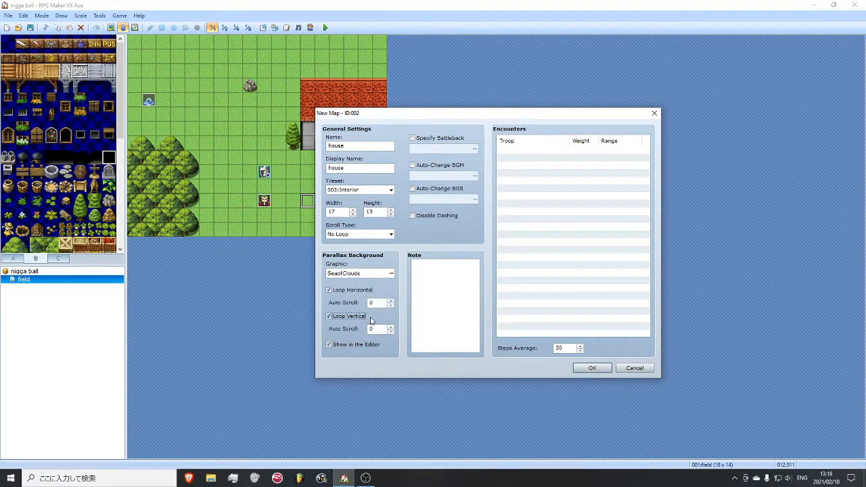
pyautogui.click(363, 292)
pyautogui.click(357, 316)
pyautogui.click(368, 291)
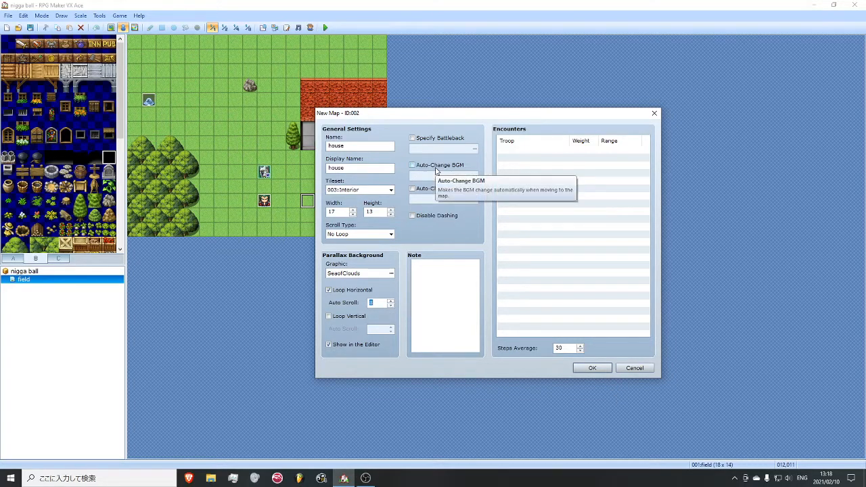
# - Enable Auto-Change BGM for the house map, browse several tracks, and play Town5 as a preview
pyautogui.click(412, 165)
pyautogui.doubleClick(478, 175)
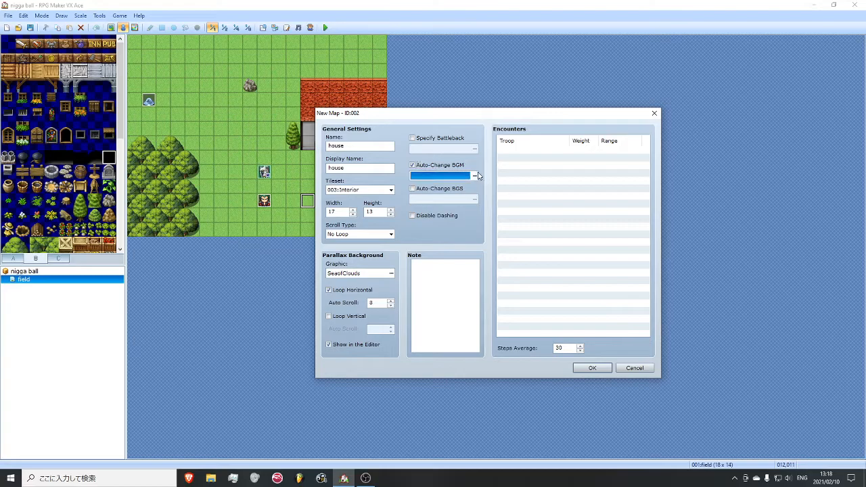
pyautogui.moveTo(528, 202); pyautogui.dragTo(502, 290)
pyautogui.click(454, 290)
pyautogui.click(445, 267)
pyautogui.click(438, 248)
pyautogui.scroll(4, 451, 268)
pyautogui.click(435, 213)
pyautogui.scroll(-2, 454, 269)
pyautogui.scroll(-3, 454, 273)
pyautogui.click(433, 300)
pyautogui.click(557, 166)
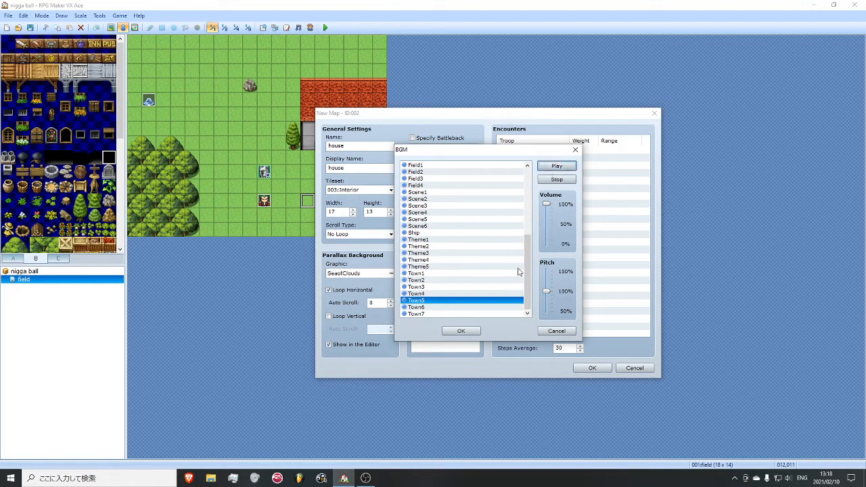
# - Lower the BGM volume to about 75%, choose Ship as the track, and create the house map
pyautogui.moveTo(546, 204); pyautogui.dragTo(546, 213)
pyautogui.moveTo(528, 243); pyautogui.dragTo(526, 210)
pyautogui.scroll(7, 514, 203)
pyautogui.click(494, 185)
pyautogui.press('Up')
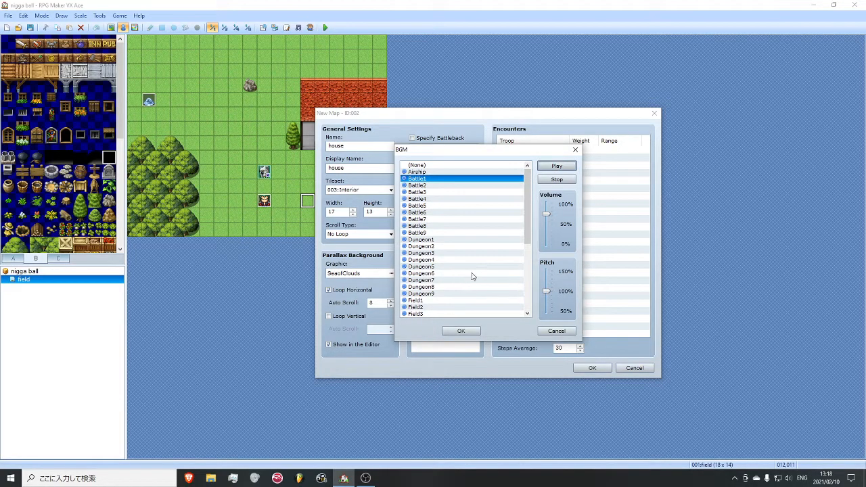
pyautogui.scroll(-6, 463, 282)
pyautogui.click(426, 247)
pyautogui.click(461, 331)
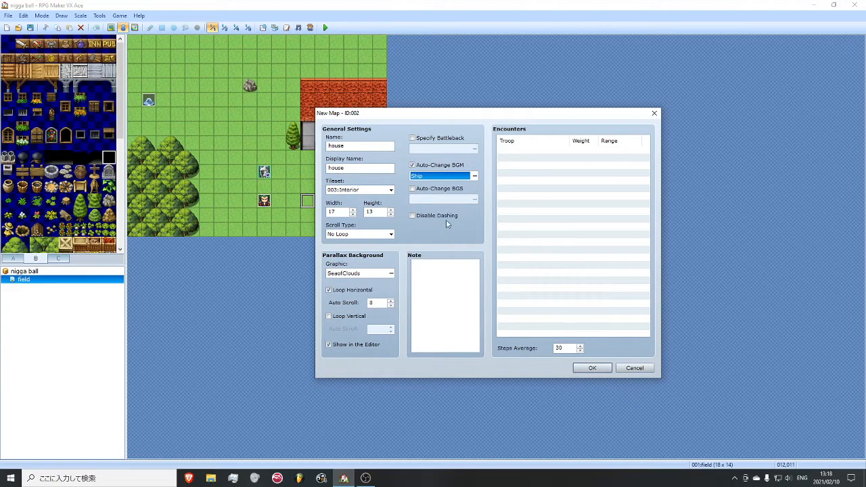
pyautogui.click(588, 368)
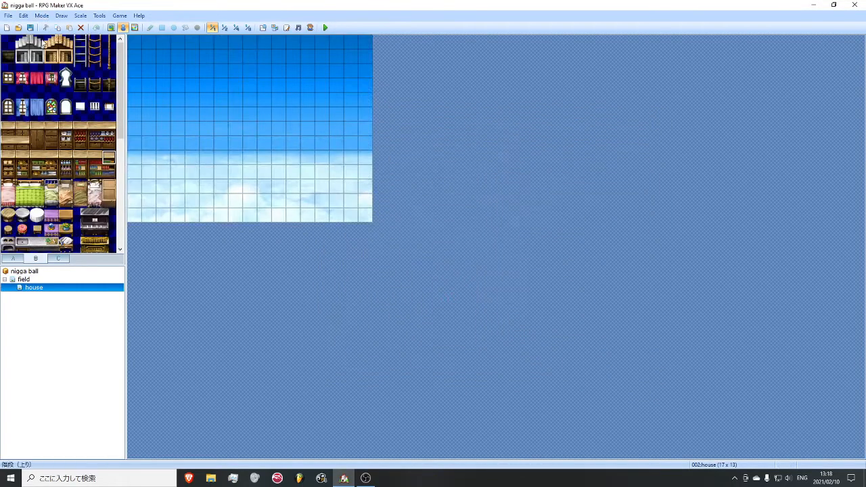
# - Look through the BGM list in the Sound Test and close it
pyautogui.click(54, 279)
pyautogui.click(54, 287)
pyautogui.click(298, 28)
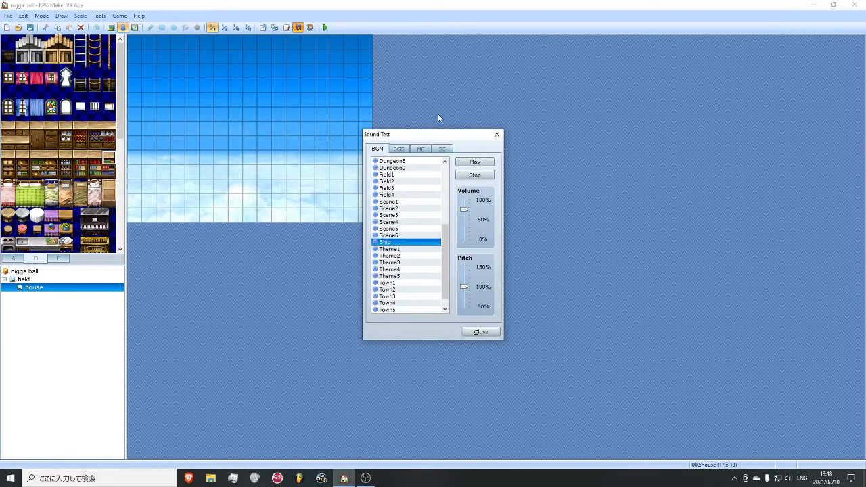
pyautogui.moveTo(444, 244)
pyautogui.mouseDown()
pyautogui.moveTo(442, 174)
pyautogui.moveTo(444, 244)
pyautogui.mouseUp()
pyautogui.click(497, 134)
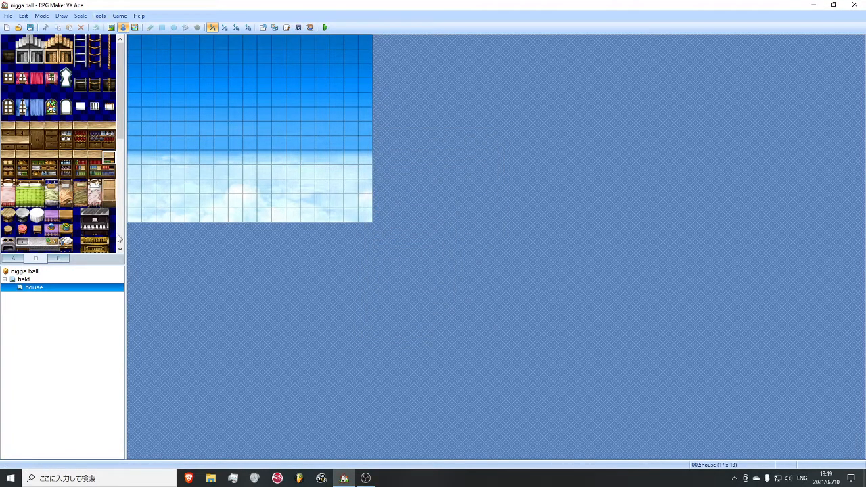
# - Compare the field and house maps, and collapse the field branch of the map tree
pyautogui.press('Up')
pyautogui.press('Down')
pyautogui.press('Up')
pyautogui.click(16, 290)
pyautogui.press('Up')
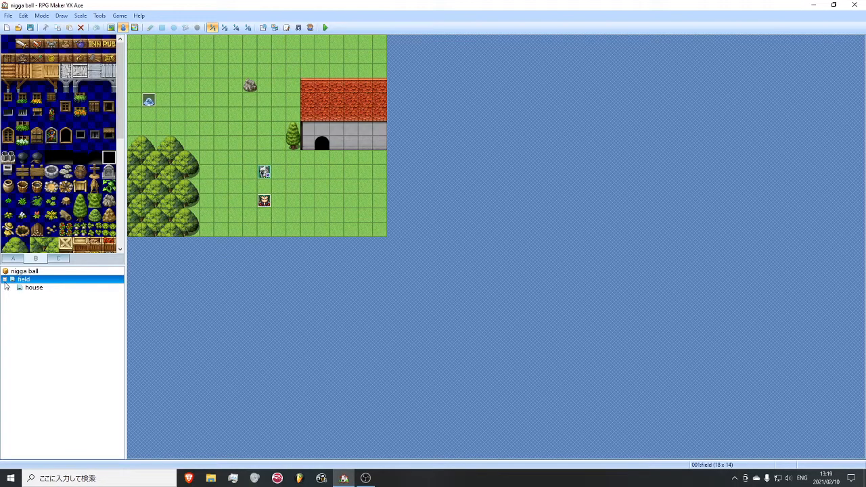
pyautogui.click(16, 287)
pyautogui.click(5, 280)
# - Create a new map with default settings directly under the project root
pyautogui.rightClick(7, 272)
pyautogui.click(18, 279)
pyautogui.click(534, 362)
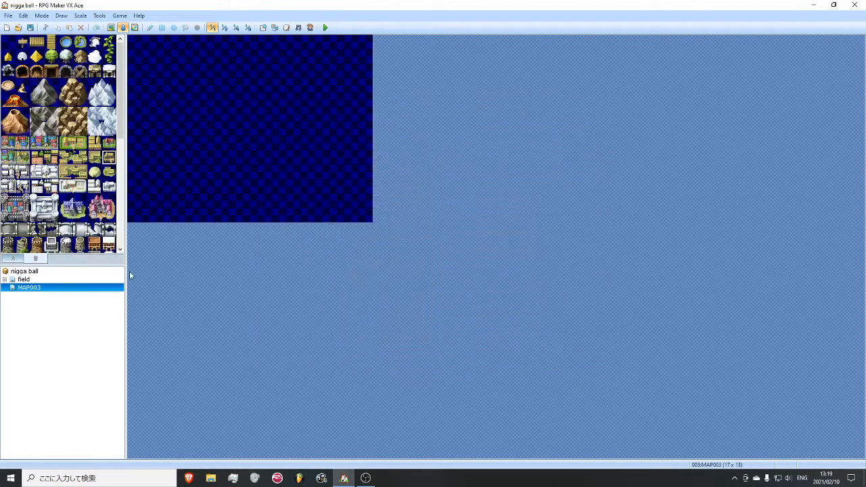
# - Examine field, house and MAP003 in turn to compare their levels in the map tree
pyautogui.click(24, 280)
pyautogui.click(5, 279)
pyautogui.click(34, 287)
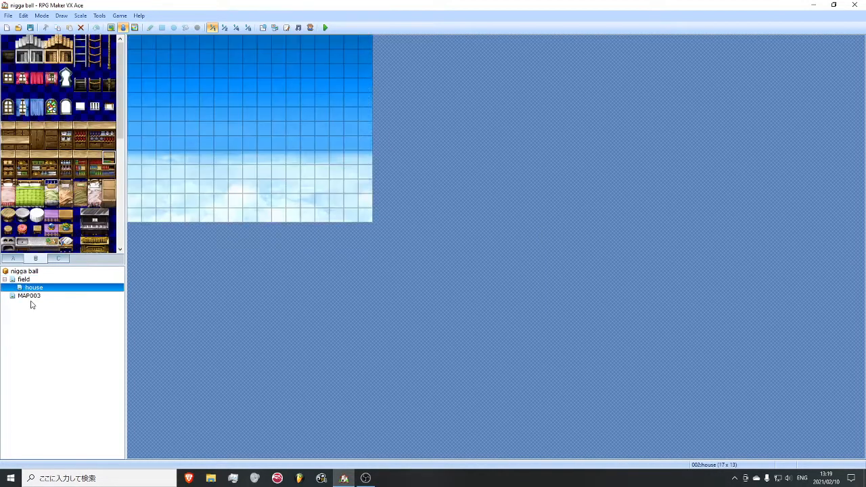
pyautogui.click(25, 280)
pyautogui.click(27, 297)
pyautogui.click(25, 280)
pyautogui.click(27, 289)
pyautogui.click(22, 279)
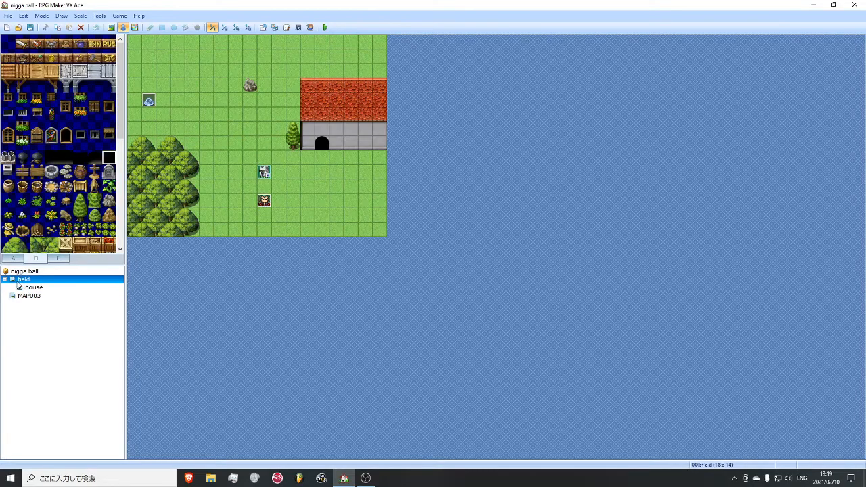
# - Delete the empty MAP003 map
pyautogui.rightClick(26, 291)
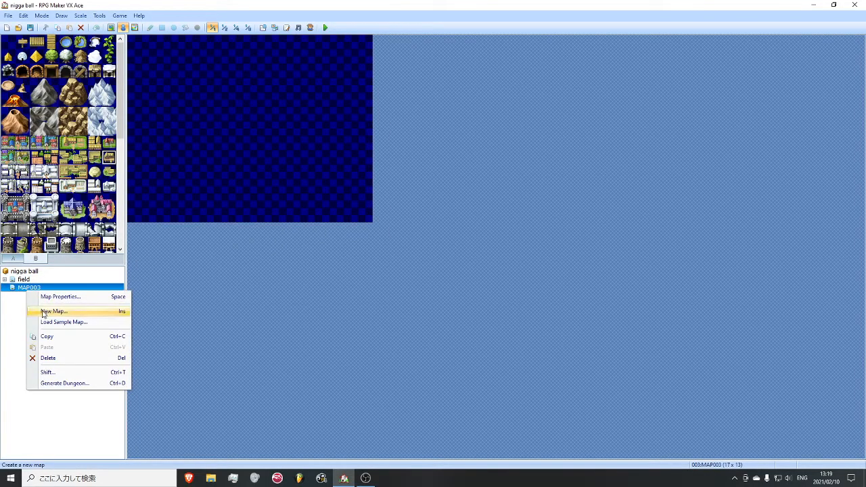
pyautogui.click(61, 355)
pyautogui.click(414, 259)
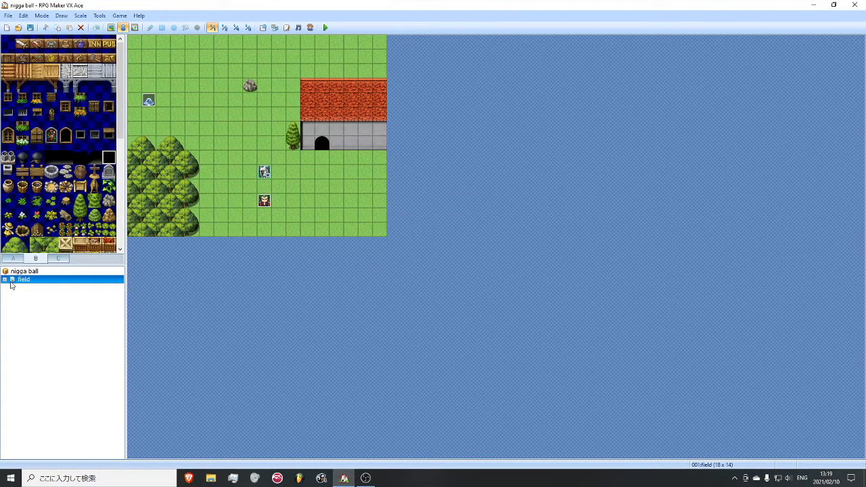
# - Switch the house map to tile drawing and outline a 13 by 9 tile room with wooden wall-top tiles
pyautogui.click(27, 288)
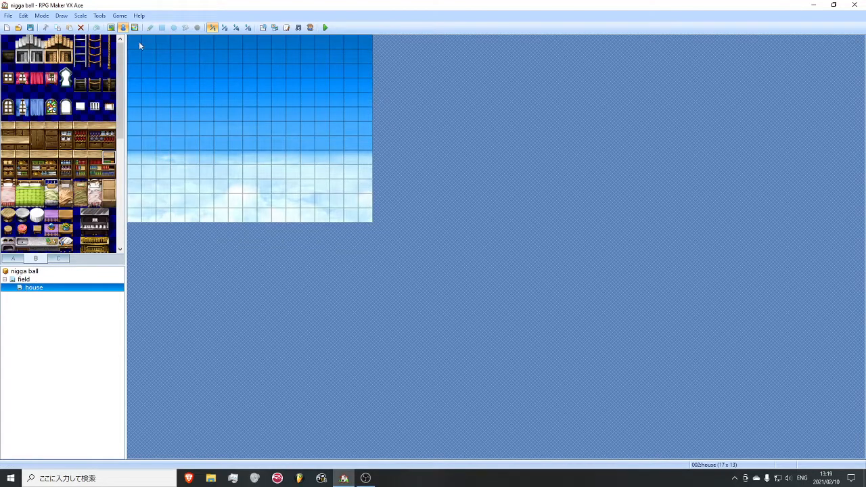
pyautogui.click(111, 27)
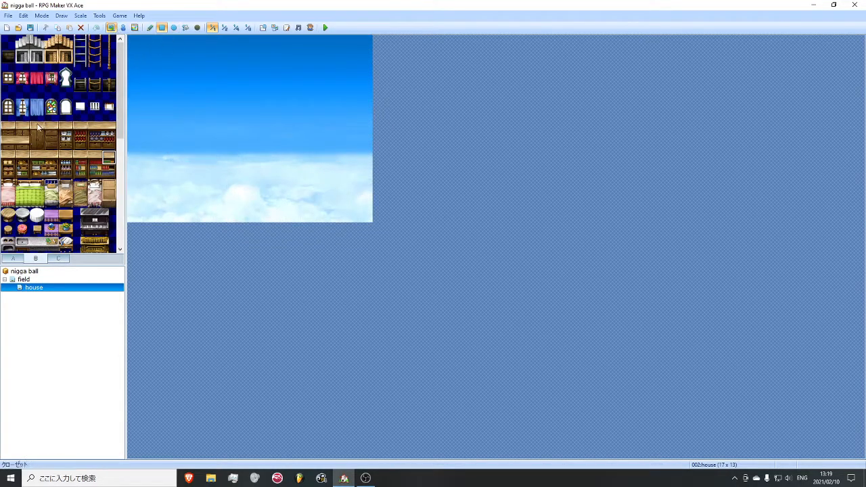
pyautogui.click(11, 259)
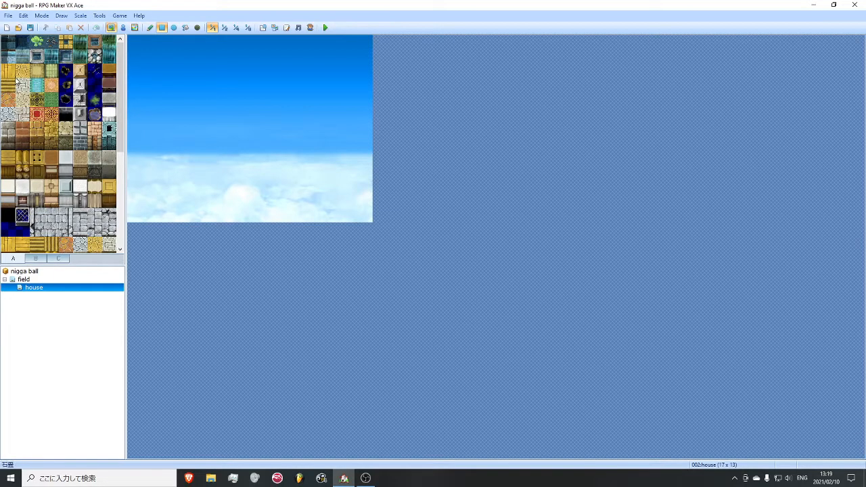
pyautogui.click(53, 279)
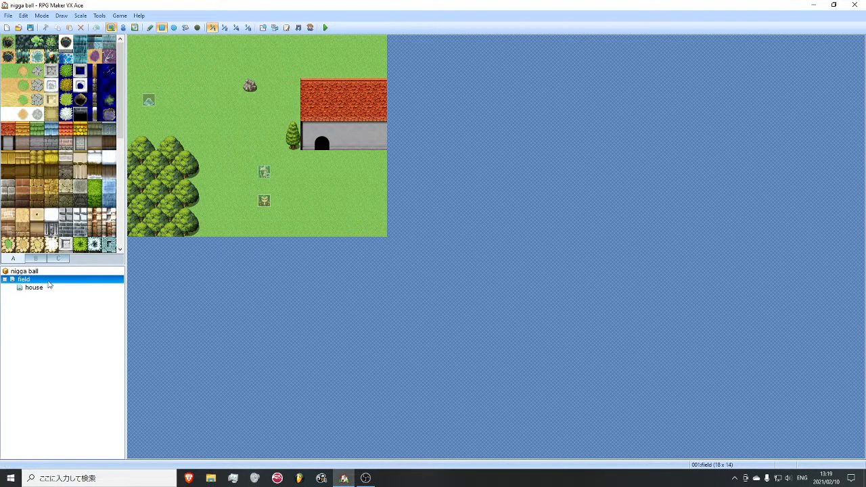
pyautogui.click(47, 288)
pyautogui.click(7, 70)
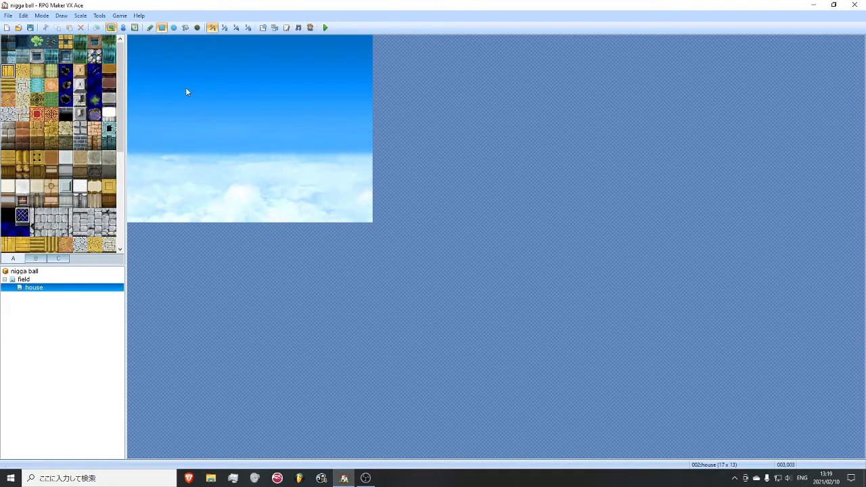
pyautogui.click(7, 157)
pyautogui.moveTo(169, 50)
pyautogui.mouseDown()
pyautogui.moveTo(337, 52)
pyautogui.moveTo(336, 179)
pyautogui.moveTo(166, 174)
pyautogui.moveTo(166, 97)
pyautogui.mouseUp()
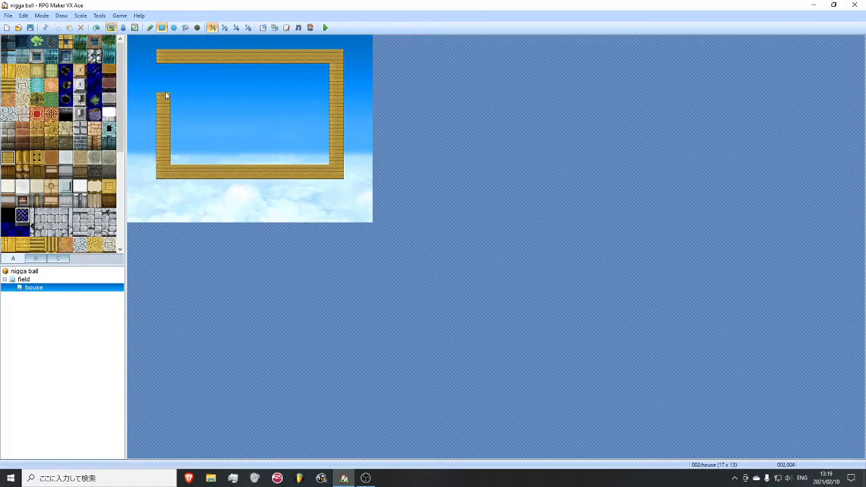
# - Lay plank floor over the room's lower five interior rows, plus a one-tile exit path from its southwest corner to the map's lower edge
pyautogui.click(8, 70)
pyautogui.click(182, 181)
pyautogui.moveTo(182, 184); pyautogui.dragTo(180, 215)
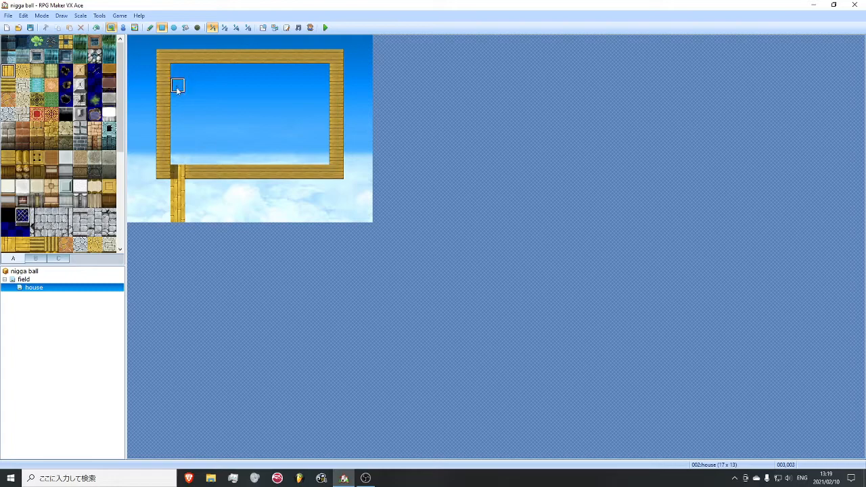
pyautogui.moveTo(177, 99); pyautogui.dragTo(319, 158)
# - Place two rows of dark wooden wall tiles inside the room's north edge and below its south edge, keeping the exit path open
pyautogui.click(8, 171)
pyautogui.moveTo(177, 74); pyautogui.dragTo(318, 86)
pyautogui.moveTo(328, 188)
pyautogui.mouseDown()
pyautogui.moveTo(203, 205)
pyautogui.moveTo(190, 194)
pyautogui.moveTo(191, 210)
pyautogui.moveTo(166, 205)
pyautogui.mouseUp()
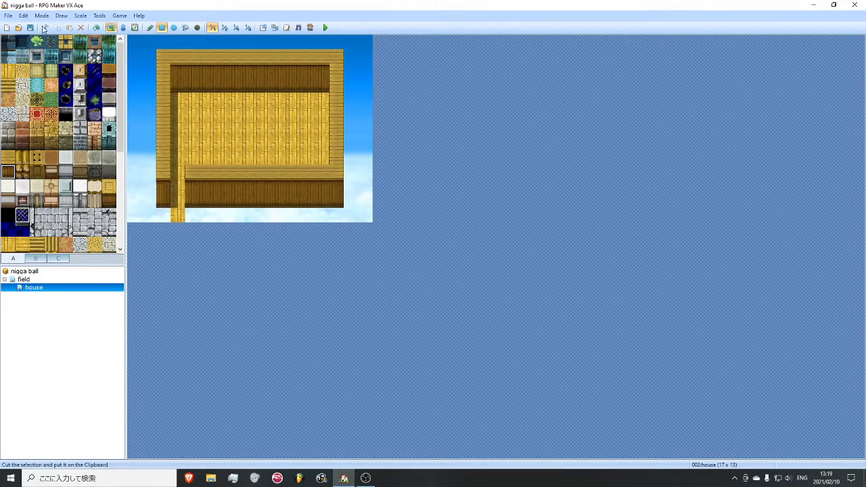
pyautogui.rightClick(175, 219)
pyautogui.moveTo(163, 63); pyautogui.dragTo(233, 103, button='right')
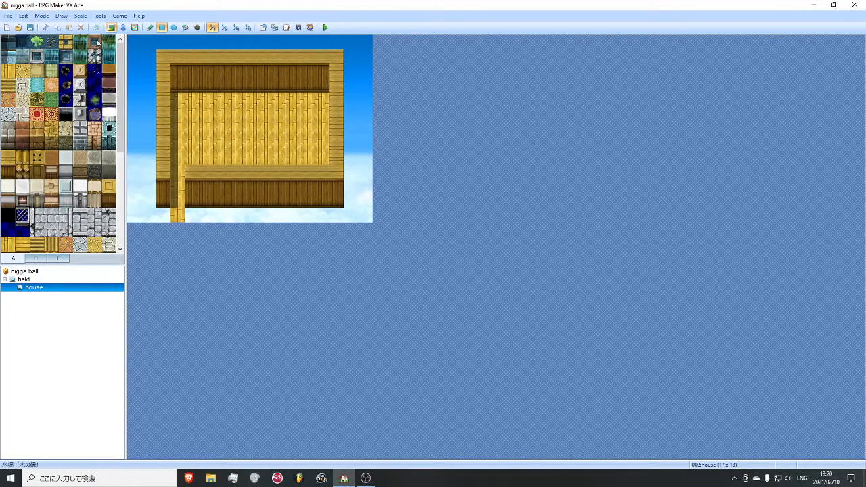
# - Place a pink bed in the room's northeast corner and a two-tile-wide bottle cupboard against the north wall
pyautogui.click(37, 258)
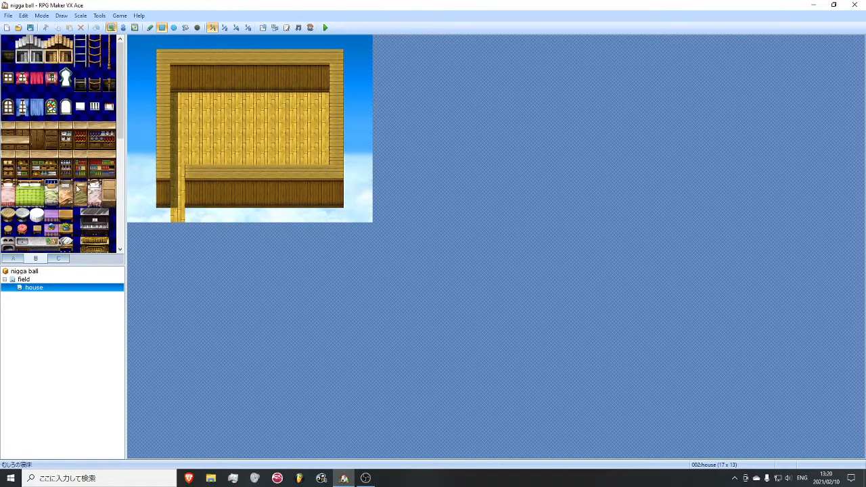
pyautogui.scroll(-3, 73, 176)
pyautogui.scroll(2, 73, 171)
pyautogui.moveTo(9, 129); pyautogui.dragTo(10, 143)
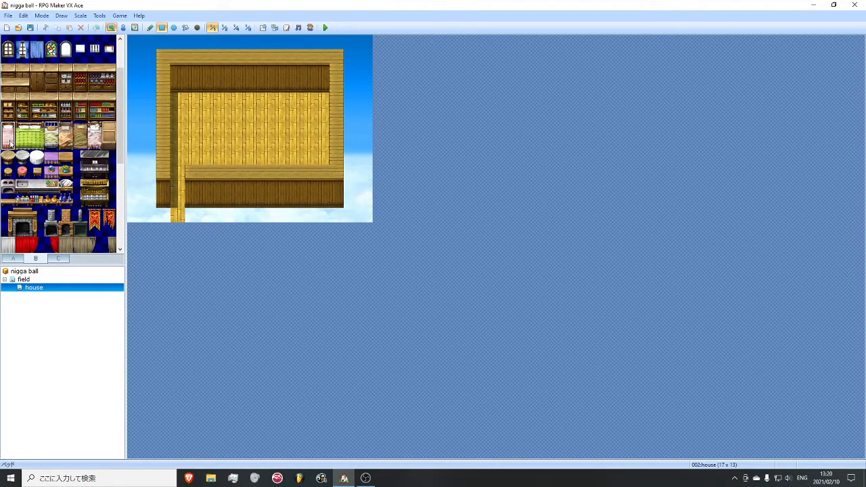
pyautogui.click(322, 100)
pyautogui.moveTo(92, 71); pyautogui.dragTo(107, 84)
pyautogui.click(276, 86)
pyautogui.moveTo(275, 89); pyautogui.dragTo(290, 99)
# - Place a two-tile low wooden counter just west of the cupboard, and a round table flanked by two stools below
pyautogui.click(9, 72)
pyautogui.moveTo(24, 76); pyautogui.dragTo(24, 75)
pyautogui.moveTo(251, 99); pyautogui.dragTo(259, 97)
pyautogui.click(8, 169)
pyautogui.click(278, 130)
pyautogui.click(293, 131)
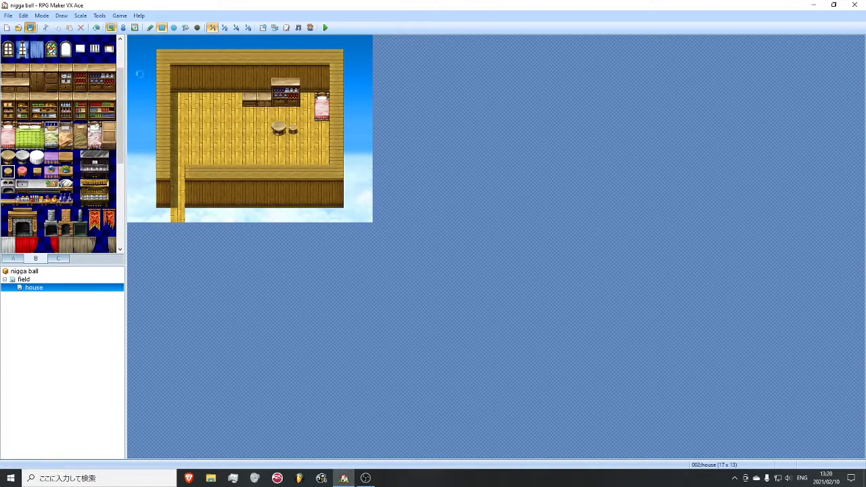
pyautogui.click(264, 130)
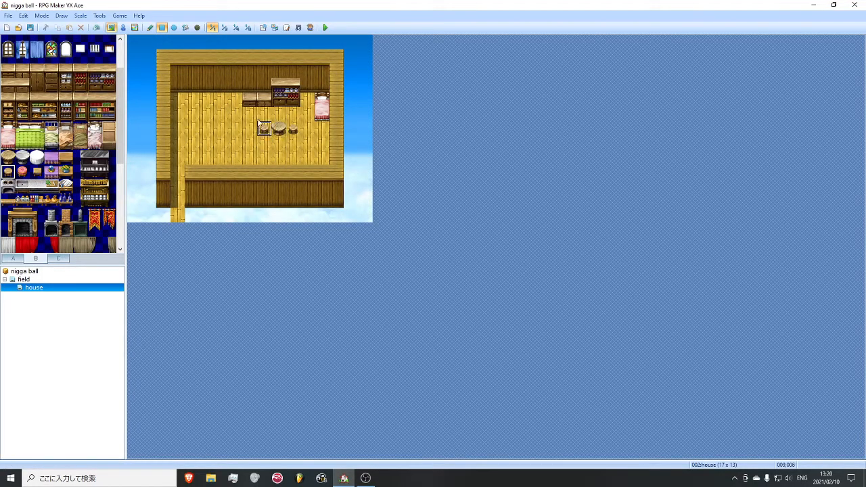
# - Create an event on the house floor at 005,005 with a Show Text message "hi" using the pink-haired Actor4 face, and apply it
pyautogui.press('F6')
pyautogui.rightClick(206, 114)
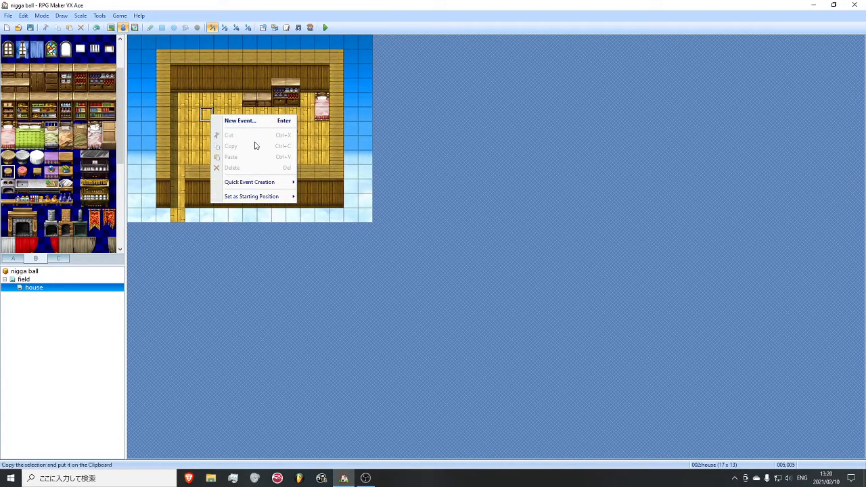
pyautogui.click(227, 120)
pyautogui.doubleClick(439, 144)
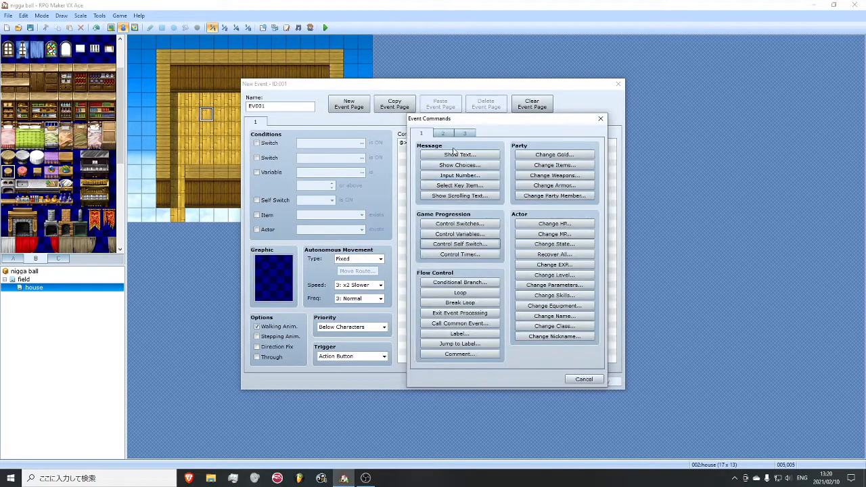
pyautogui.click(460, 154)
pyautogui.doubleClick(422, 245)
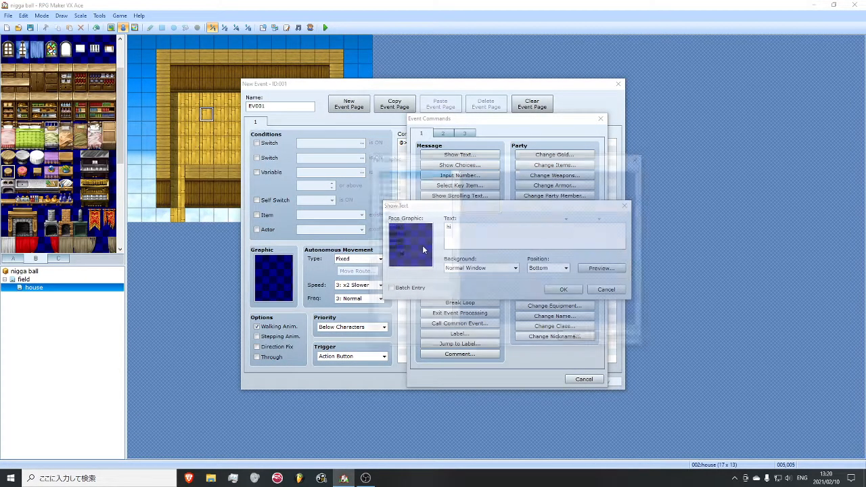
pyautogui.click(401, 200)
pyautogui.doubleClick(515, 192)
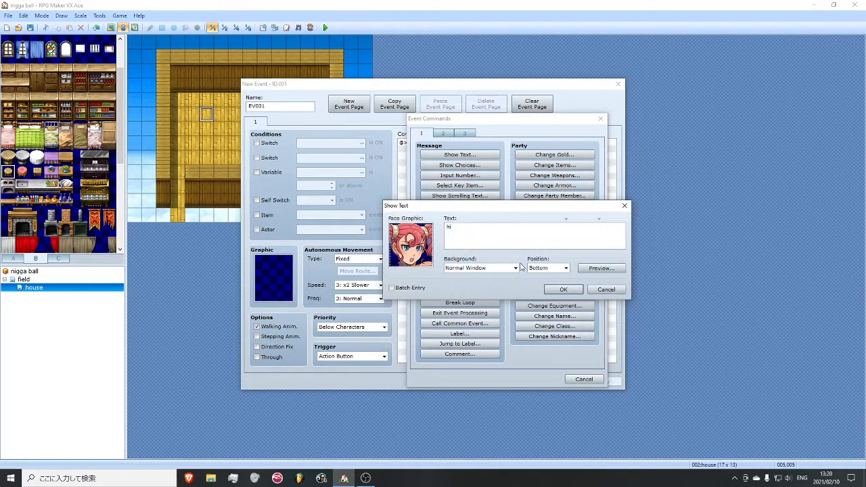
pyautogui.click(557, 288)
pyautogui.click(602, 383)
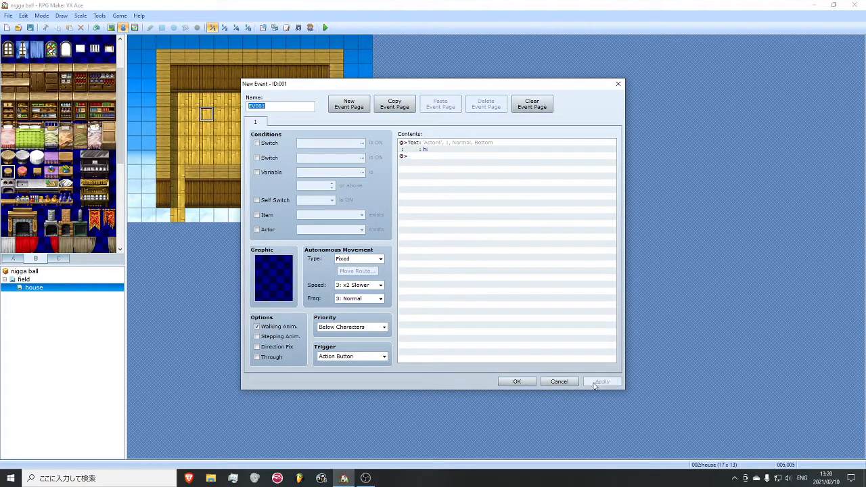
# - Give the house character event the pink-haired Actor4 sprite as its graphic and confirm the event
pyautogui.doubleClick(291, 292)
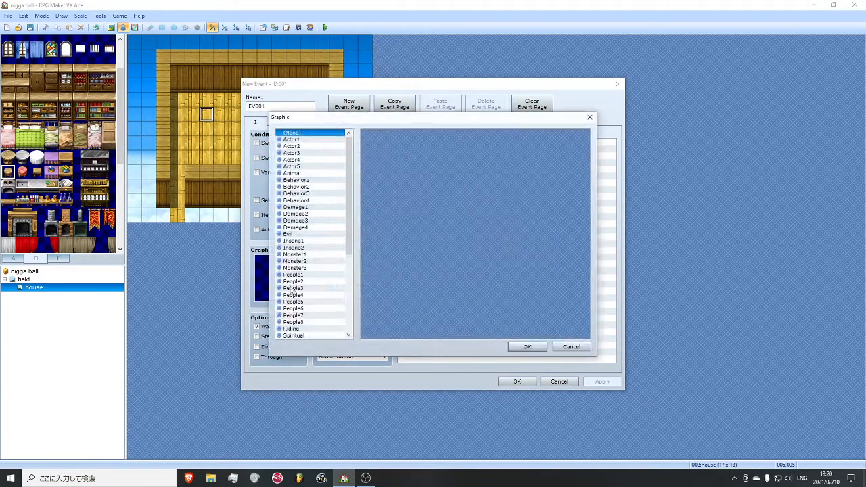
pyautogui.click(308, 146)
pyautogui.click(316, 154)
pyautogui.click(315, 159)
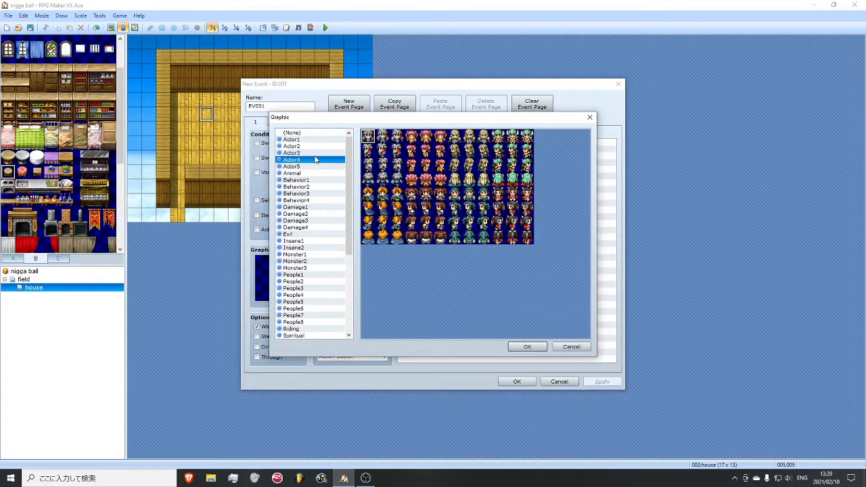
pyautogui.click(426, 138)
pyautogui.doubleClick(427, 137)
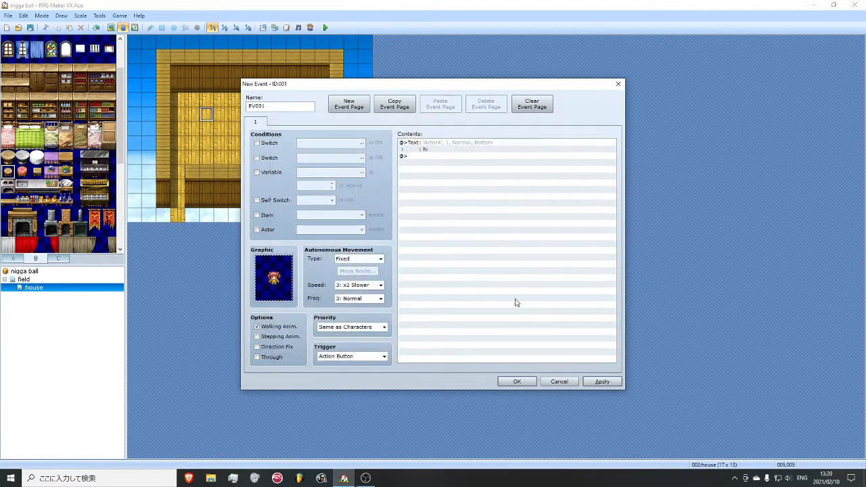
pyautogui.click(518, 381)
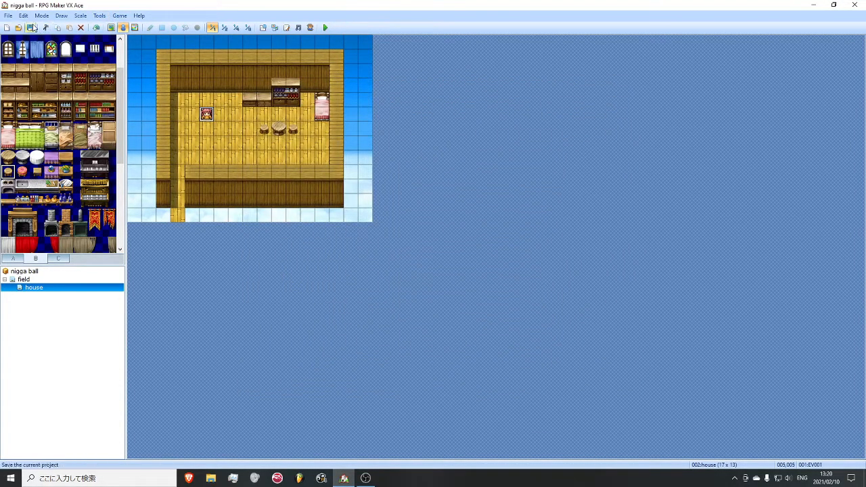
# - Create an event on the field map's house doorway at 013,007 with a Transfer Player command to house (003,012)
pyautogui.click(23, 280)
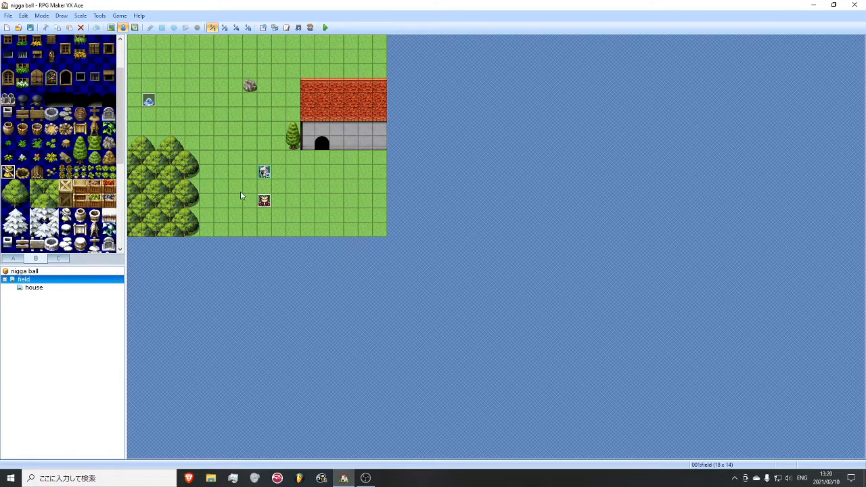
pyautogui.click(34, 287)
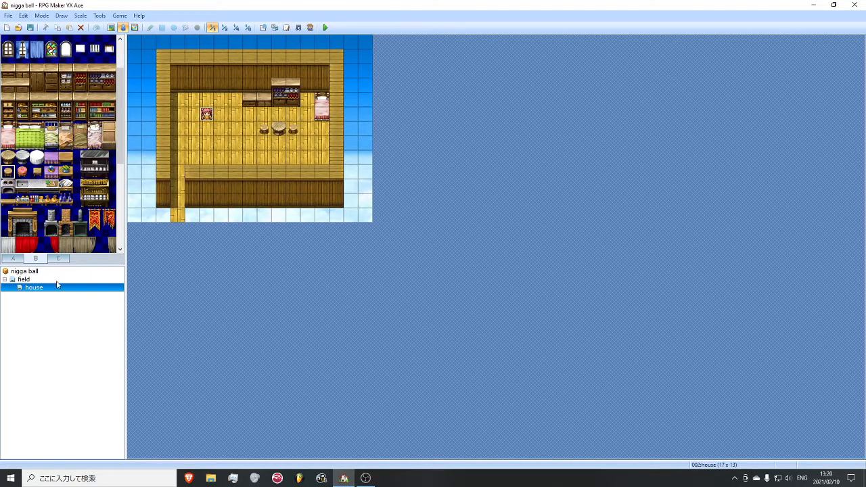
pyautogui.click(24, 280)
pyautogui.rightClick(323, 146)
pyautogui.click(345, 154)
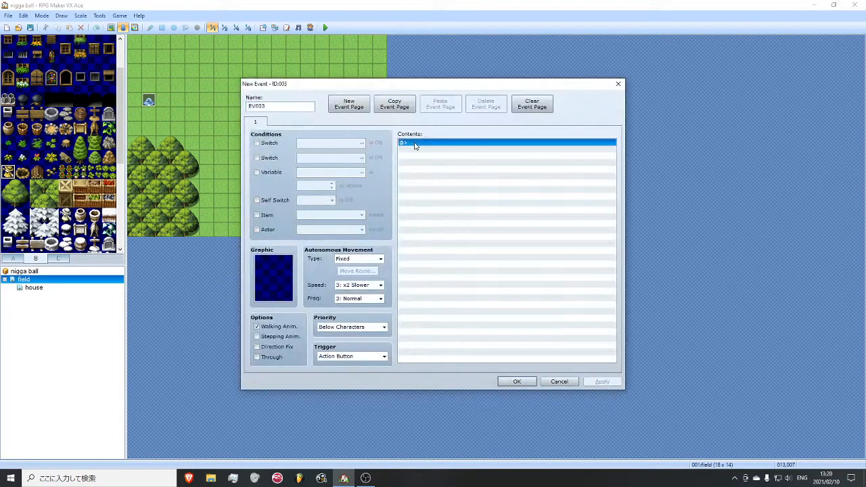
pyautogui.doubleClick(416, 143)
pyautogui.click(441, 133)
pyautogui.click(460, 154)
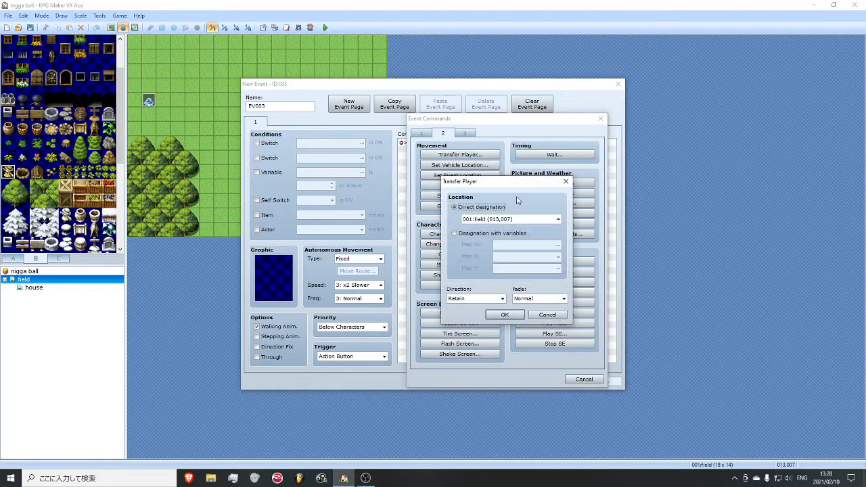
pyautogui.click(559, 220)
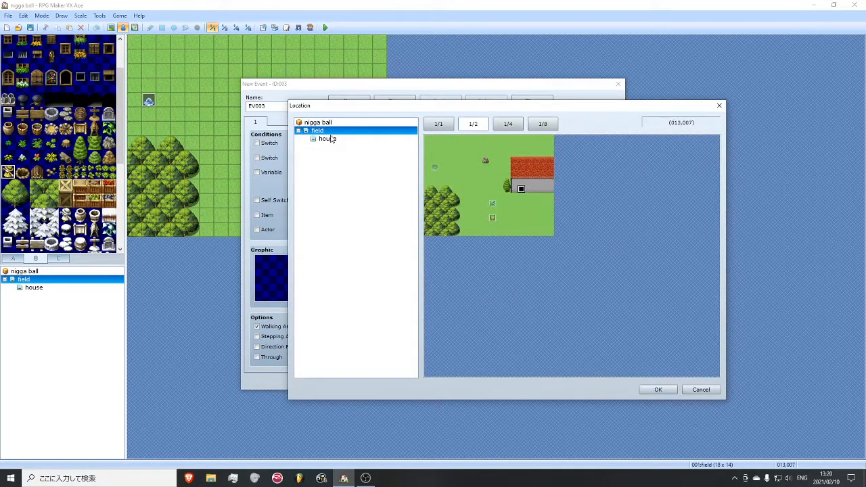
pyautogui.click(327, 138)
pyautogui.click(452, 224)
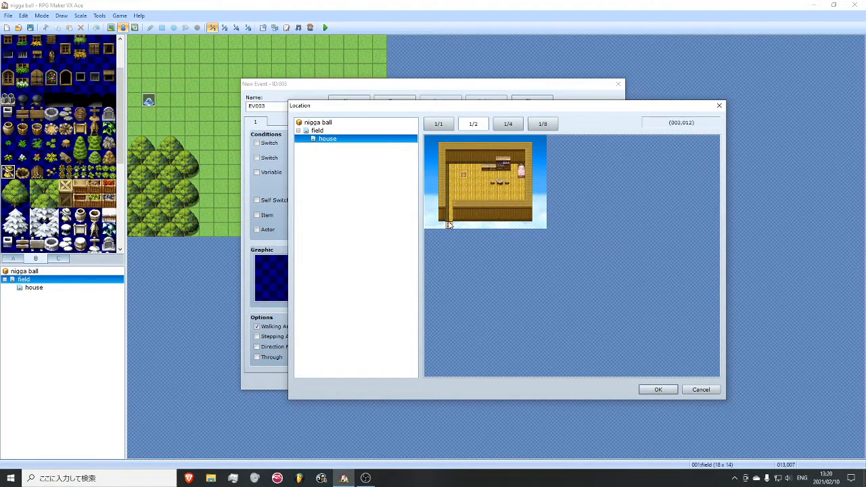
pyautogui.click(658, 389)
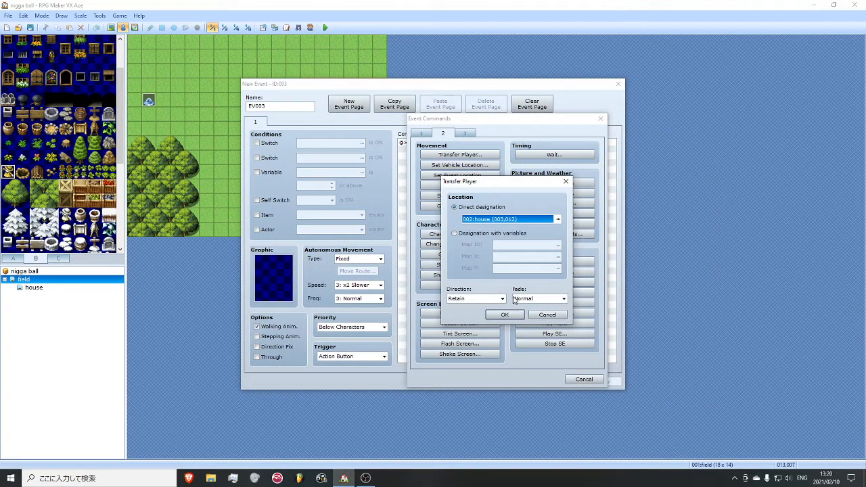
# - Set the doorway transfer's direction to Up and add the command to the event
pyautogui.click(473, 298)
pyautogui.click(466, 336)
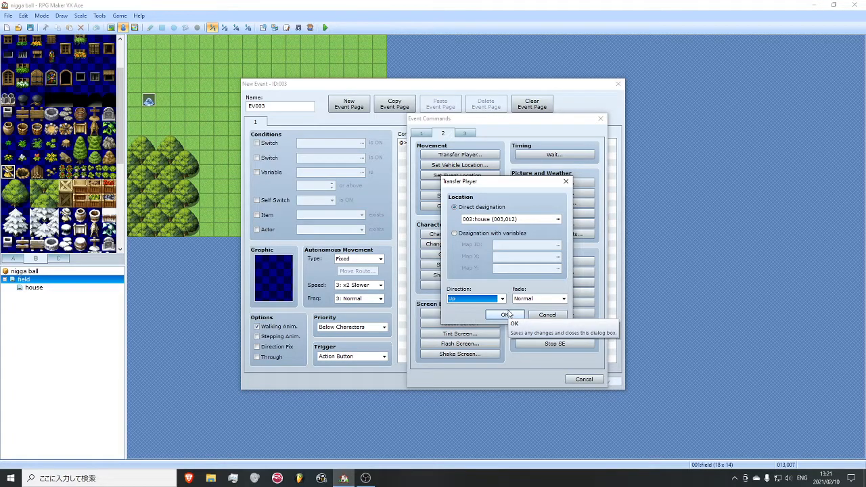
pyautogui.click(363, 479)
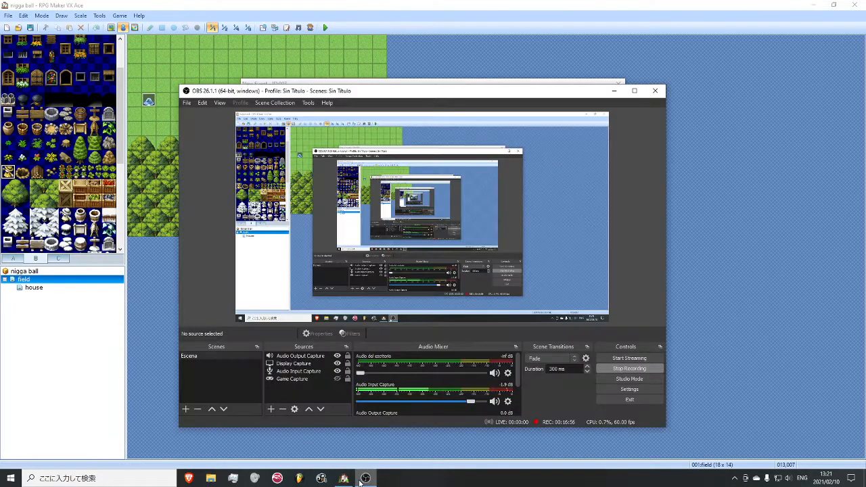
pyautogui.click(360, 481)
pyautogui.click(512, 315)
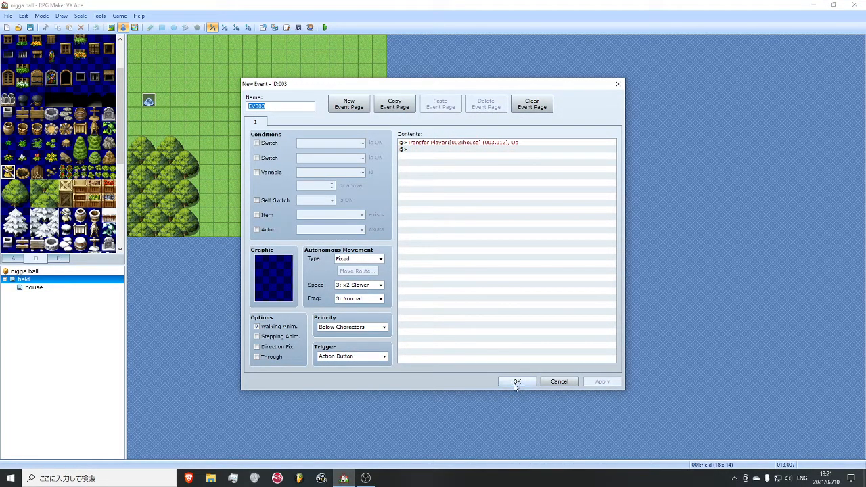
# - Set the doorway event's priority to Same as Characters and confirm the event
pyautogui.click(349, 357)
pyautogui.click(349, 326)
pyautogui.click(344, 343)
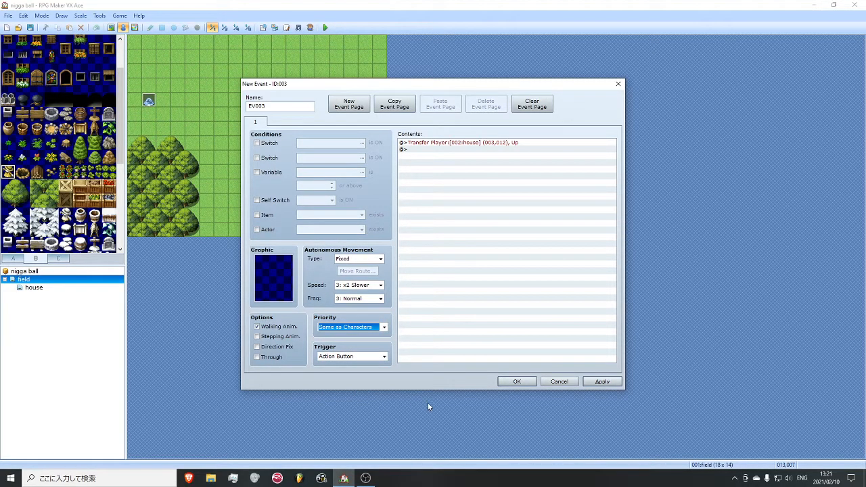
pyautogui.click(515, 382)
# - Repaint the black arched doorway tile in the front wall of the red-roofed house at 013,007
pyautogui.press('F5')
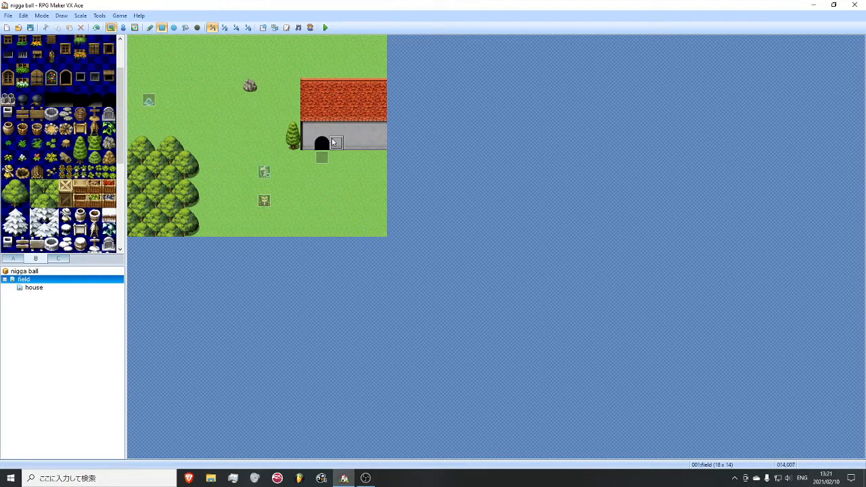
pyautogui.scroll(2, 74, 157)
pyautogui.scroll(-5, 71, 152)
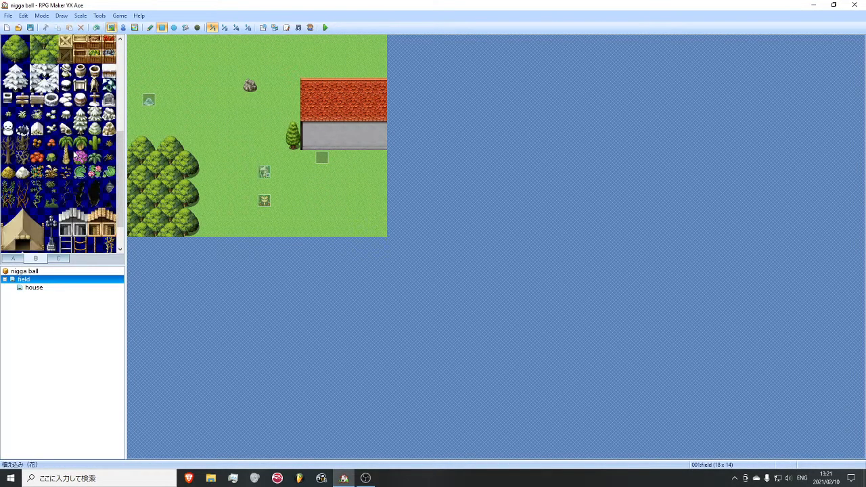
pyautogui.click(58, 259)
pyautogui.scroll(5, 60, 165)
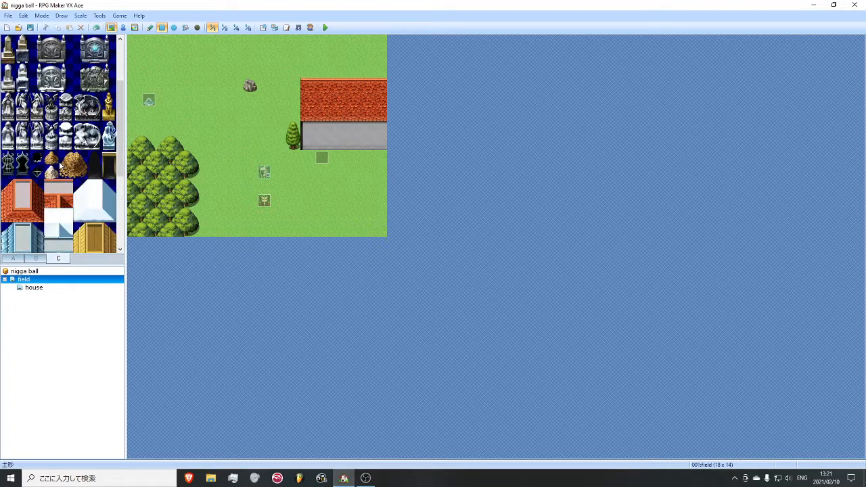
pyautogui.click(10, 260)
pyautogui.scroll(-5, 71, 210)
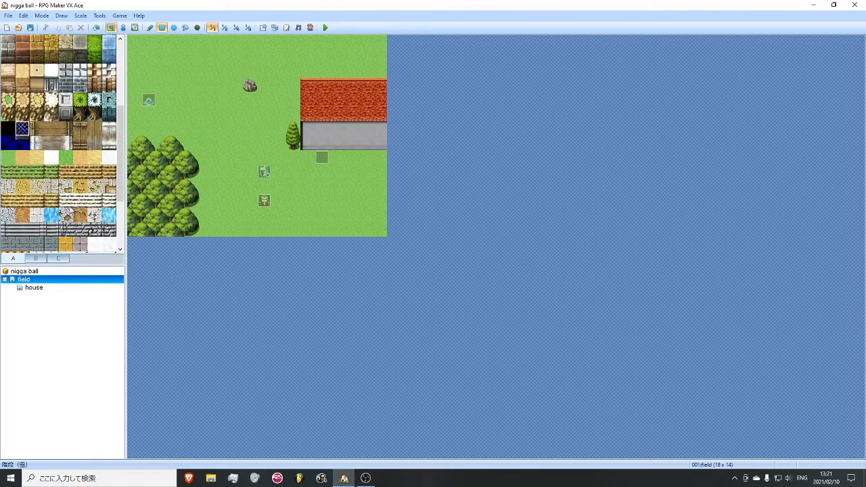
pyautogui.scroll(5, 71, 211)
pyautogui.click(35, 258)
pyautogui.scroll(-6, 50, 167)
pyautogui.scroll(1, 50, 168)
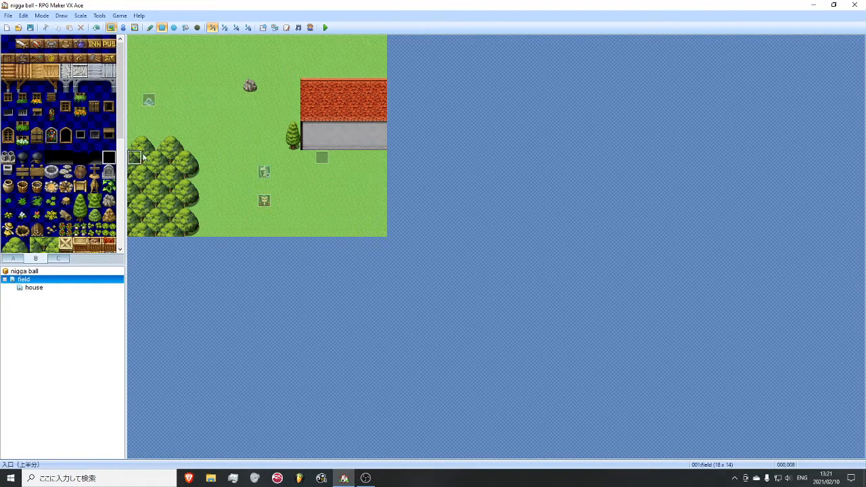
pyautogui.click(321, 144)
# - Put the transfer event back on the doorway and paste a copy of it on the house map's exit tile at 003,012
pyautogui.click(123, 27)
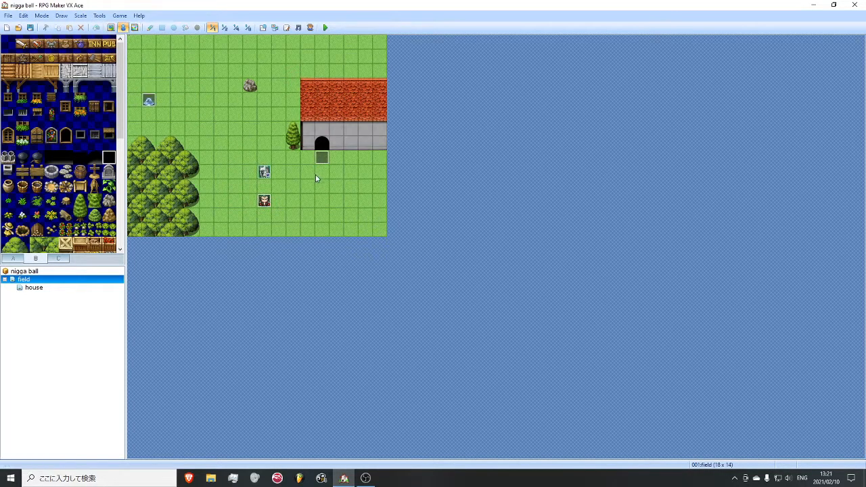
pyautogui.click(322, 143)
pyautogui.click(54, 289)
pyautogui.click(177, 217)
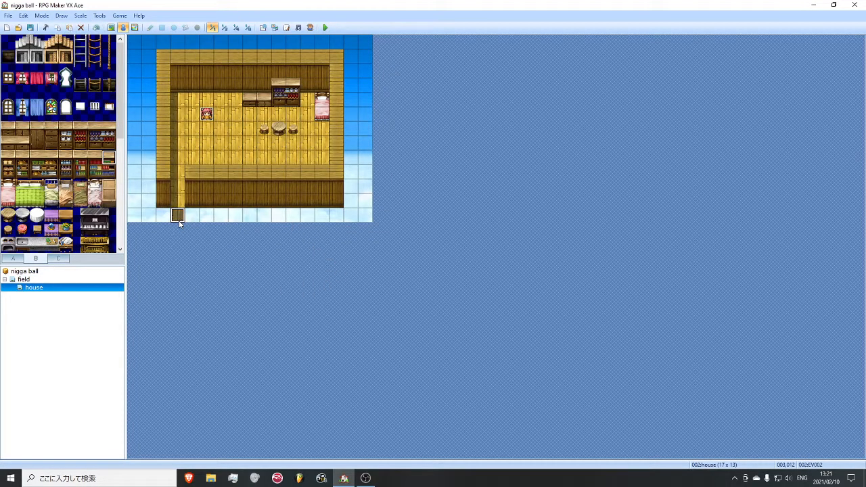
# - Change the copied exit event's Transfer Player destination to field (013,008), just below the doorway
pyautogui.rightClick(176, 219)
pyautogui.click(254, 225)
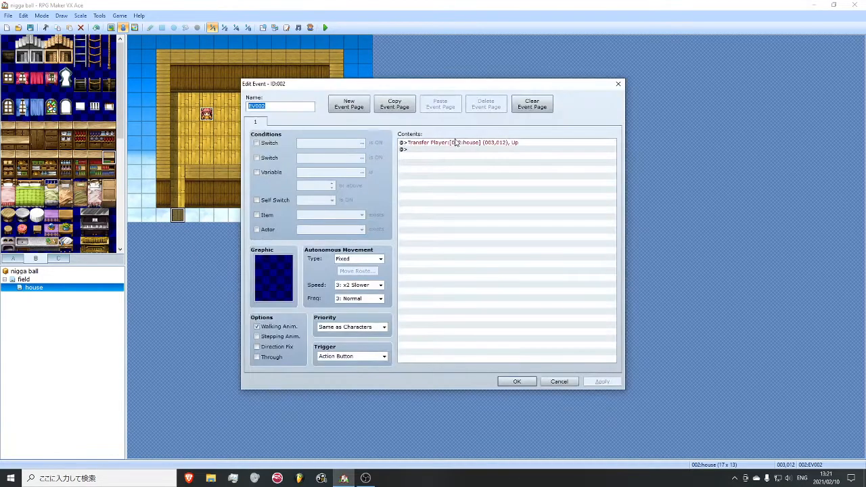
pyautogui.rightClick(461, 143)
pyautogui.click(479, 159)
pyautogui.click(557, 219)
pyautogui.click(348, 131)
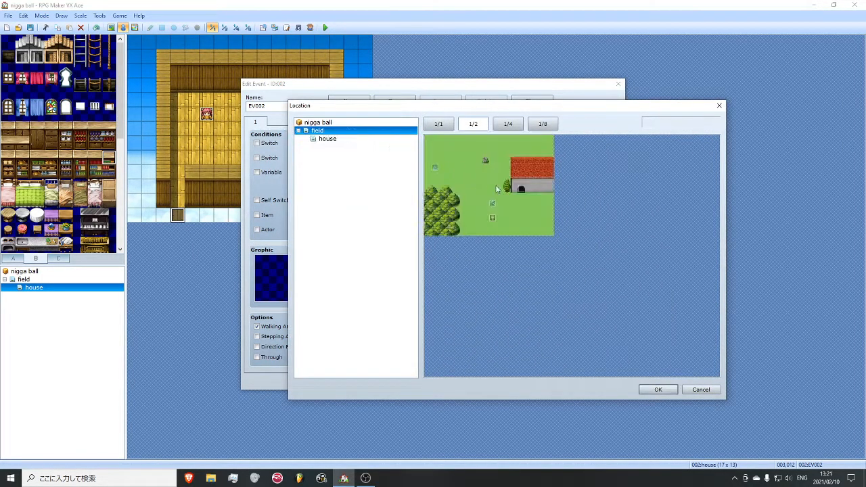
pyautogui.click(522, 198)
pyautogui.click(657, 389)
# - Set the exit transfer's direction to Down, keep the destination field (013,008), and confirm the event
pyautogui.click(474, 298)
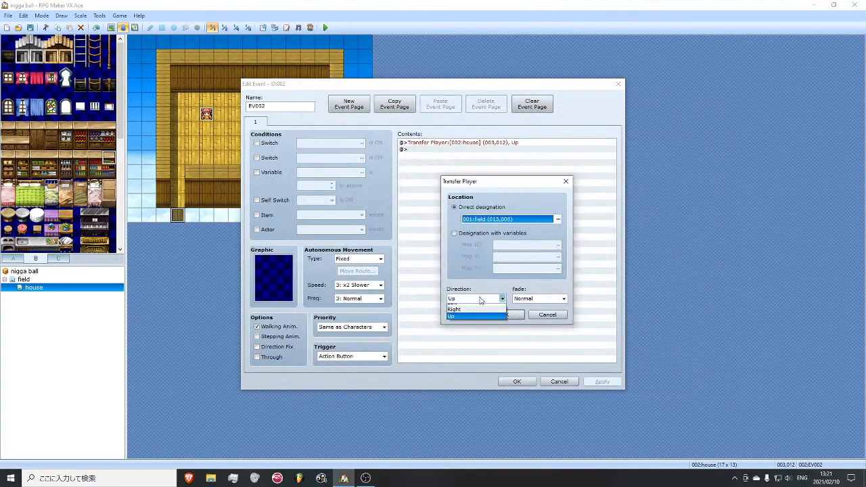
pyautogui.click(476, 315)
pyautogui.click(550, 220)
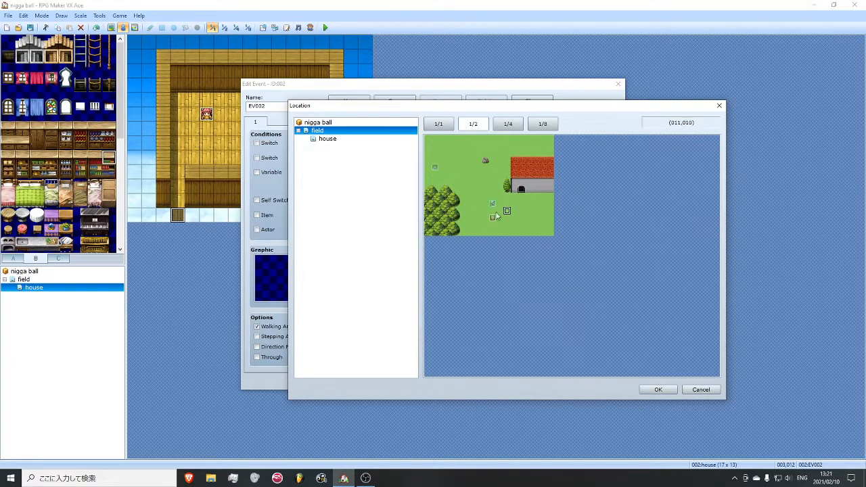
pyautogui.click(654, 389)
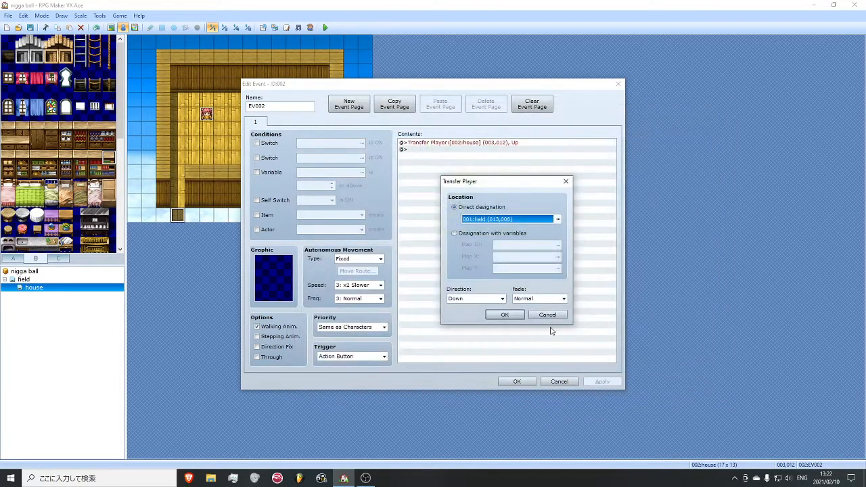
pyautogui.click(502, 315)
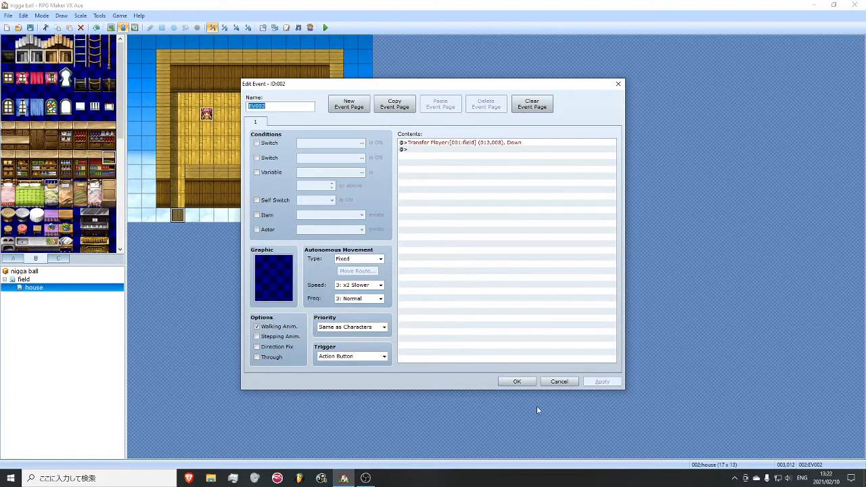
pyautogui.click(516, 381)
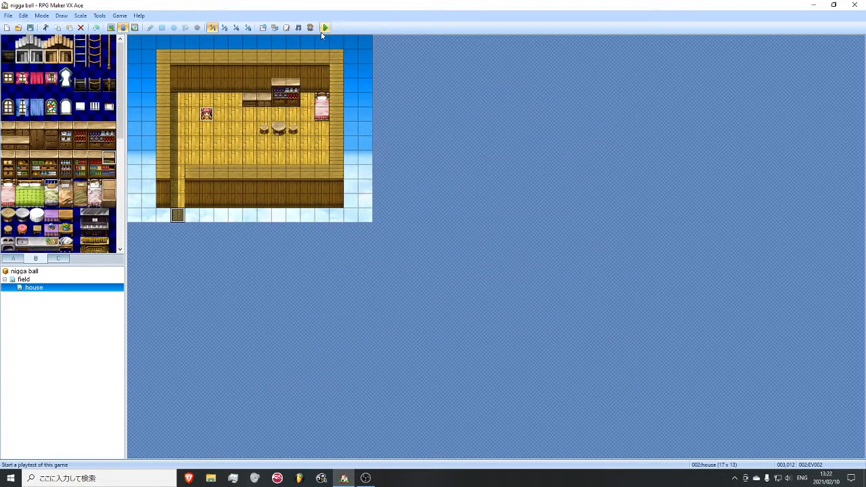
# - Start a playtest with a new game and walk the player through the doorway into the house
pyautogui.click(325, 28)
pyautogui.press('Return')
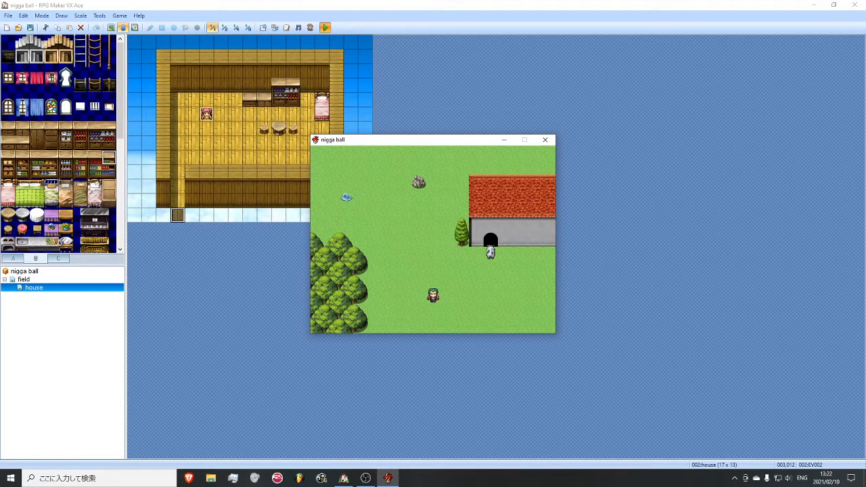
pyautogui.press('Up')
pyautogui.press('Up')
pyautogui.press('Up')
pyautogui.press('Right')
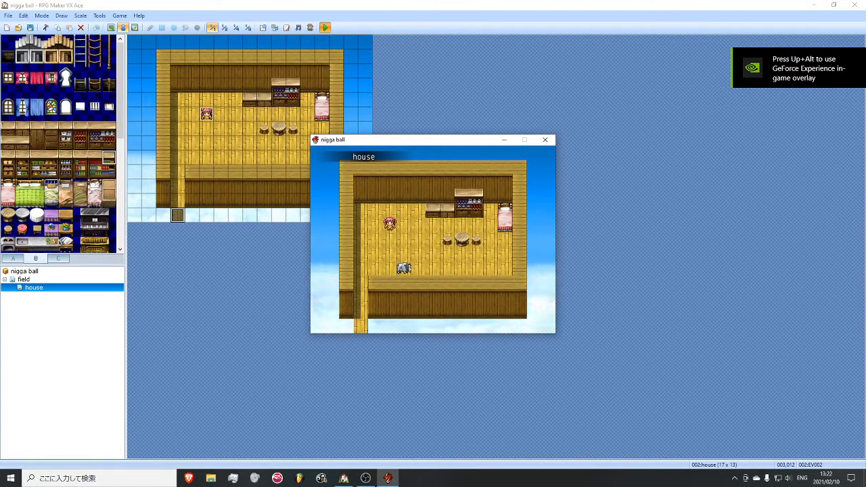
# - Walk around the furniture in the house and talk to the pink-haired character
pyautogui.press('Right')
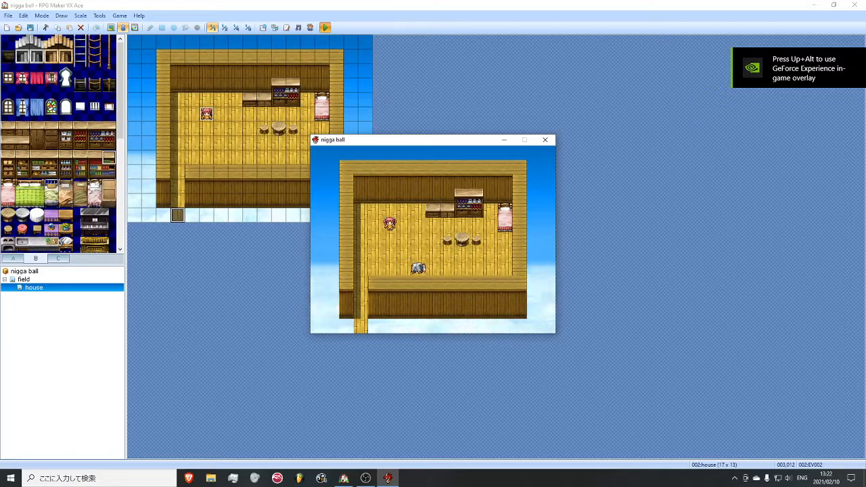
pyautogui.press('Right')
pyautogui.press('Up')
pyautogui.press('Left')
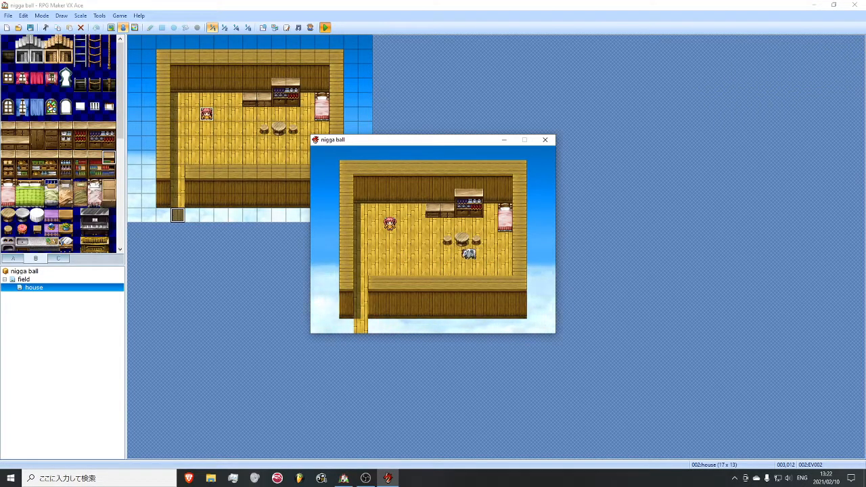
pyautogui.press('Up')
pyautogui.press('Left')
pyautogui.press('Return')
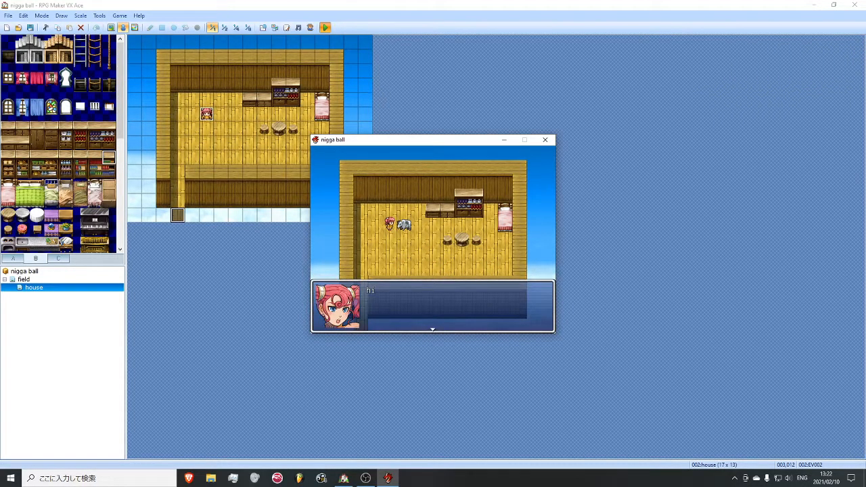
# - Close the character's message and leave the house along the exit path to test the transfer to the field
pyautogui.press('Return')
pyautogui.press('Down')
pyautogui.press('Left')
pyautogui.press('Down')
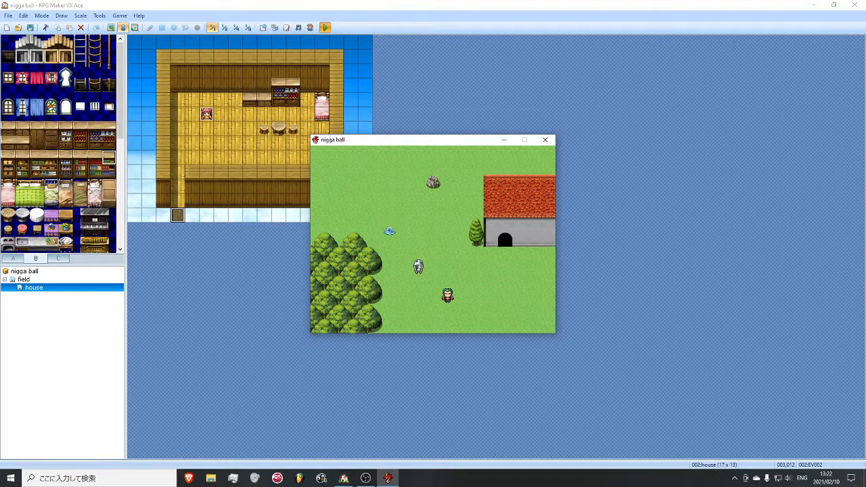
# - Close the playtest and create a new event on the grass at (012,010) of the field map
pyautogui.click(544, 140)
pyautogui.click(23, 279)
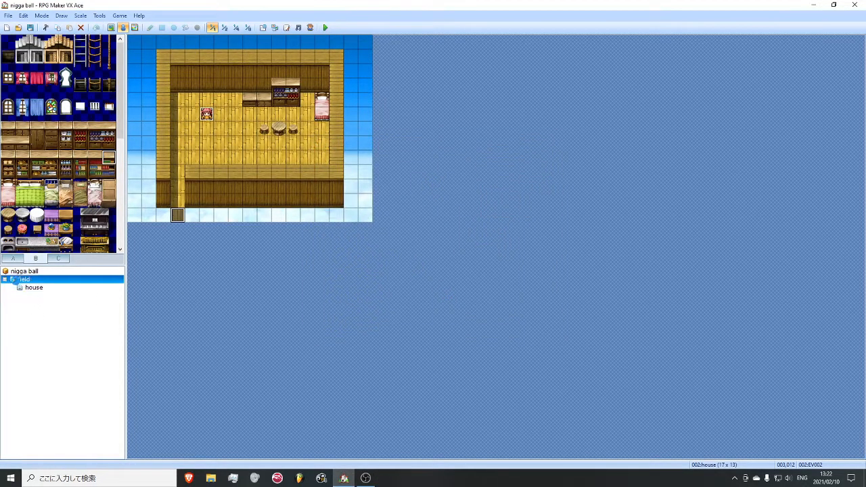
pyautogui.rightClick(313, 190)
pyautogui.click(333, 194)
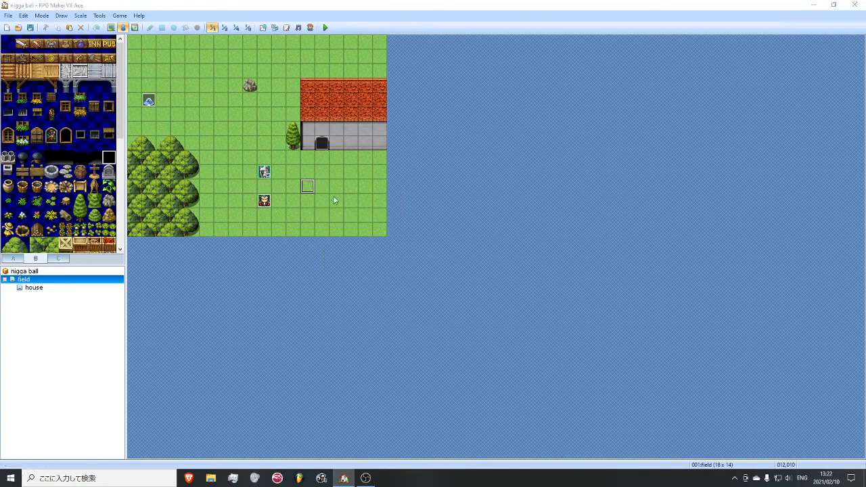
# - Add a Control Switches command to the event that turns ON single switch 0001, giving that switch a name
pyautogui.rightClick(424, 143)
pyautogui.click(446, 148)
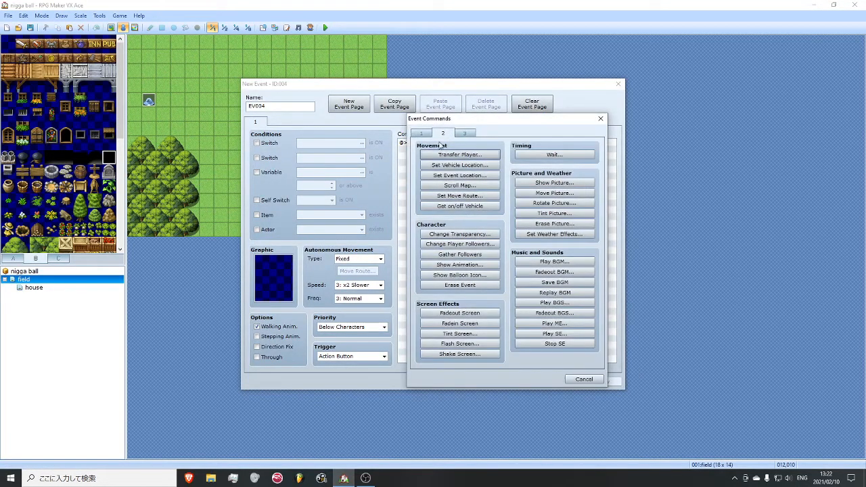
pyautogui.click(421, 133)
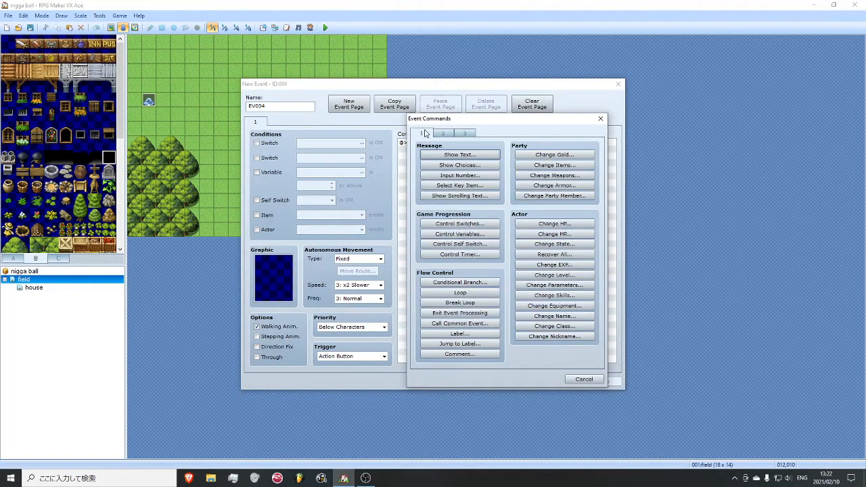
pyautogui.click(481, 224)
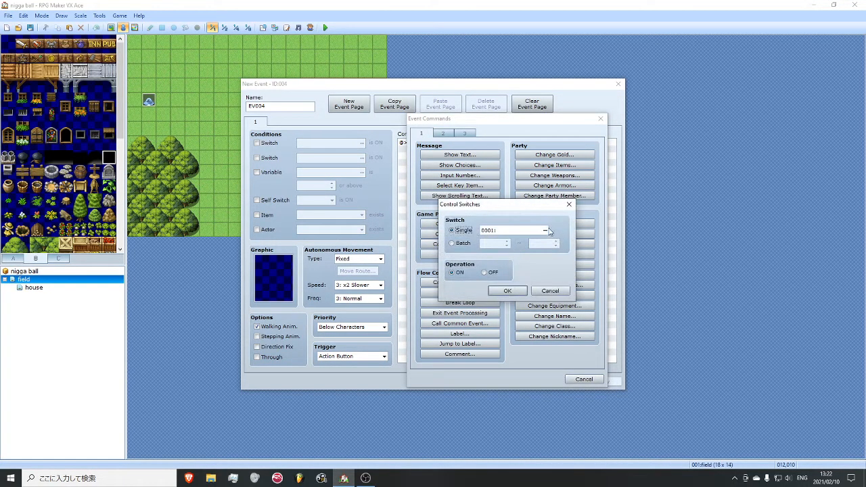
pyautogui.moveTo(543, 206)
pyautogui.mouseDown()
pyautogui.moveTo(561, 207)
pyautogui.moveTo(541, 208)
pyautogui.mouseUp()
pyautogui.click(543, 231)
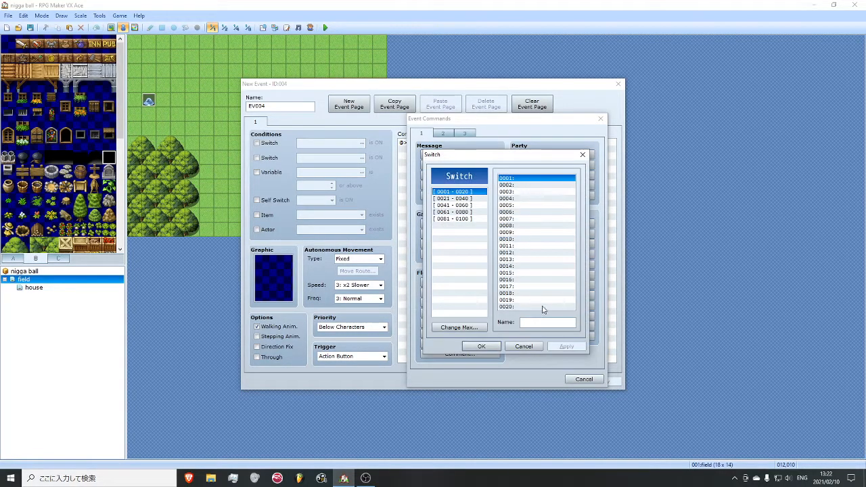
pyautogui.write('nigga')
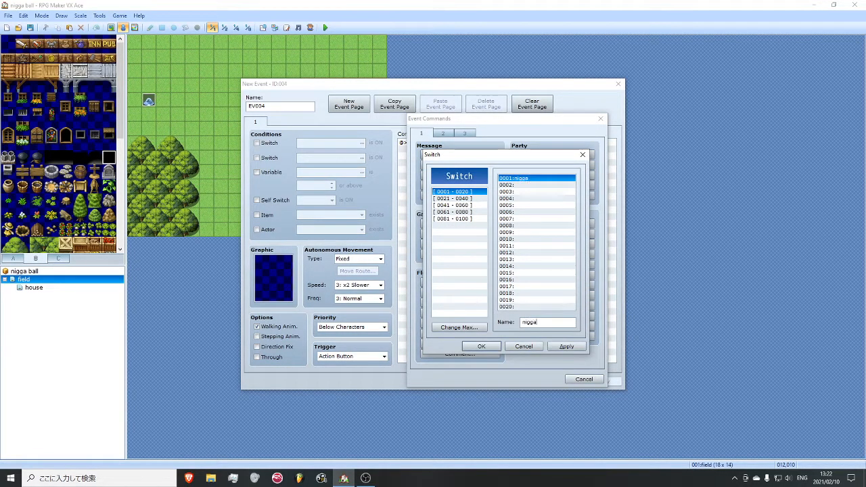
pyautogui.click(479, 345)
pyautogui.click(501, 295)
pyautogui.click(591, 381)
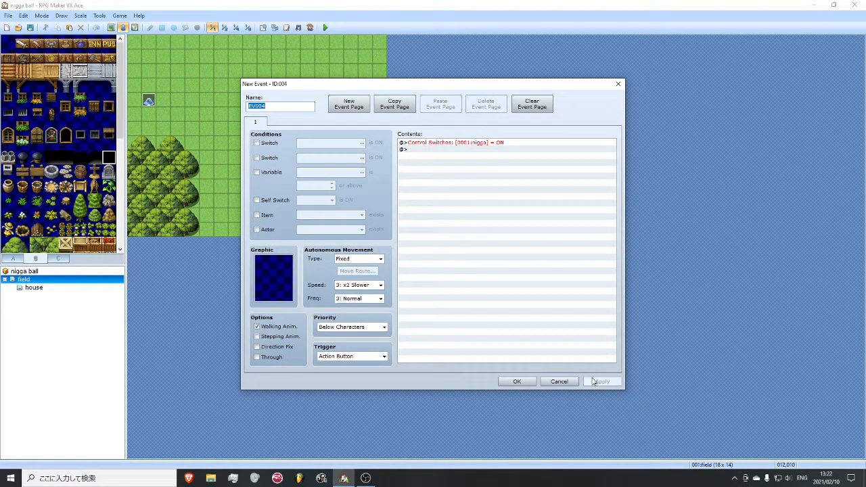
# - Set the event's graphic to the first red-handled lever from the !Switch1 set
pyautogui.doubleClick(268, 278)
pyautogui.moveTo(347, 236); pyautogui.dragTo(349, 319)
pyautogui.click(306, 303)
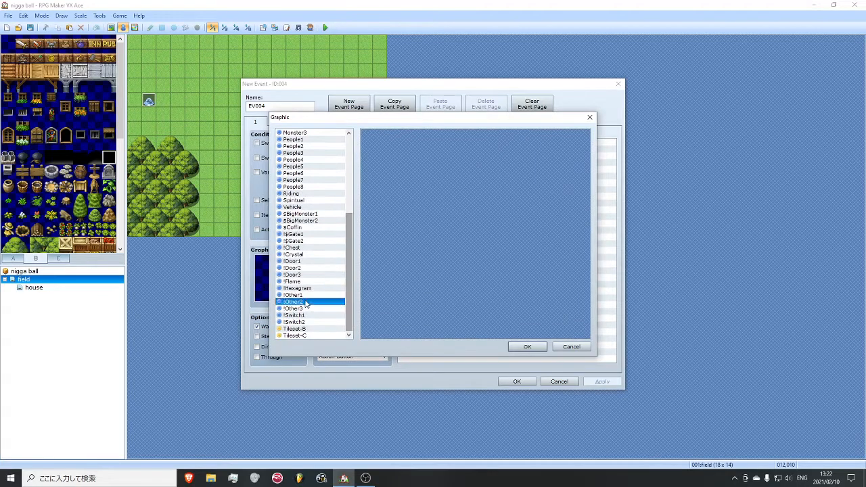
pyautogui.click(315, 315)
pyautogui.doubleClick(374, 140)
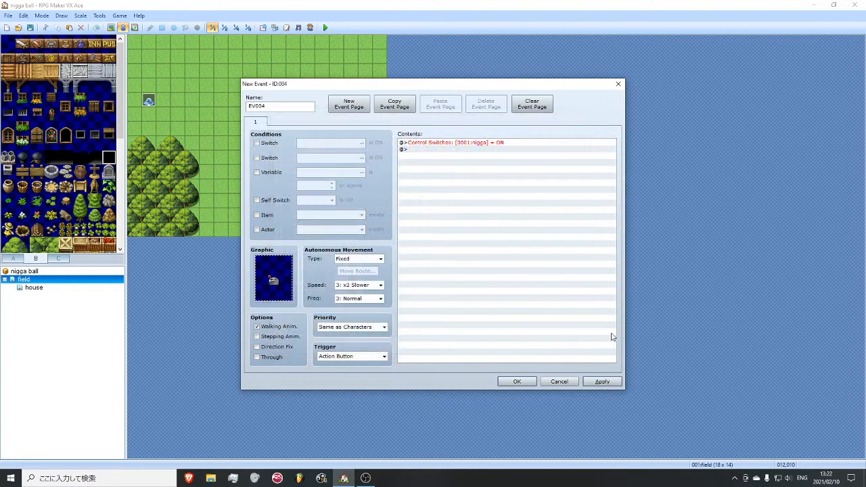
# - Add a Control Self Switch command that sets self switch A to ON after the Control Switches command
pyautogui.rightClick(445, 149)
pyautogui.click(465, 154)
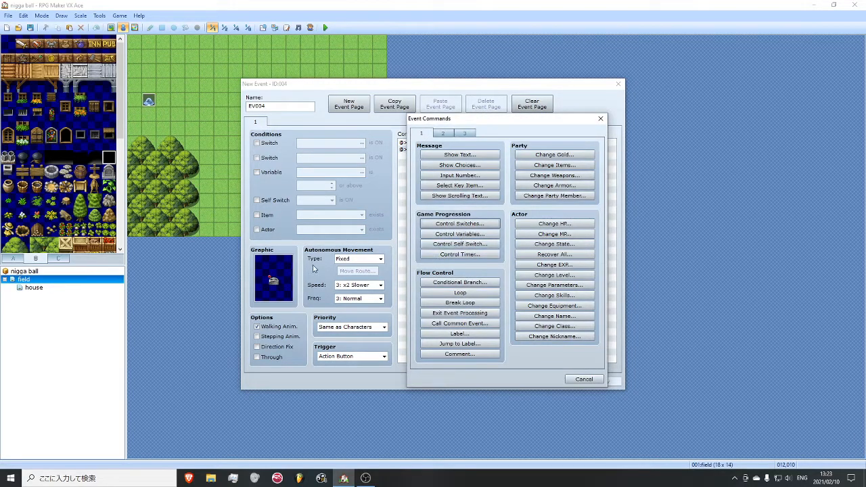
pyautogui.moveTo(523, 128); pyautogui.dragTo(560, 171)
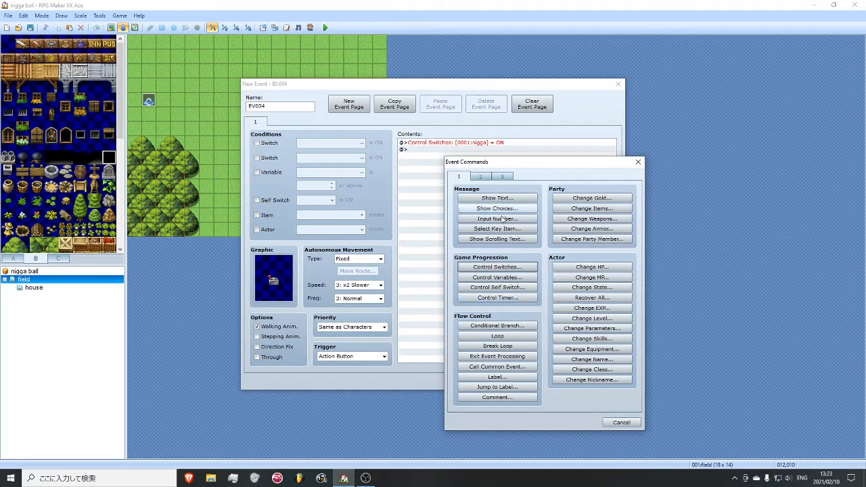
pyautogui.click(520, 287)
pyautogui.click(584, 281)
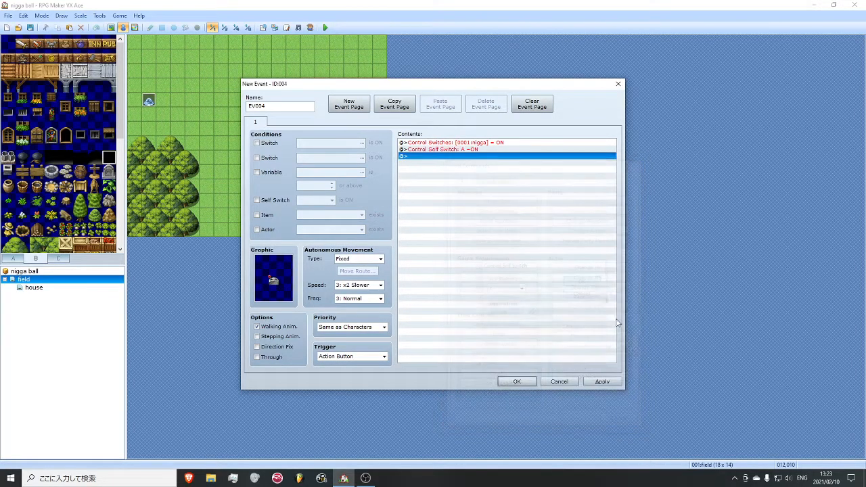
# - Add a second event page conditioned on Self Switch A, with the flipped red-handled lever from !Switch1 as its graphic
pyautogui.click(349, 103)
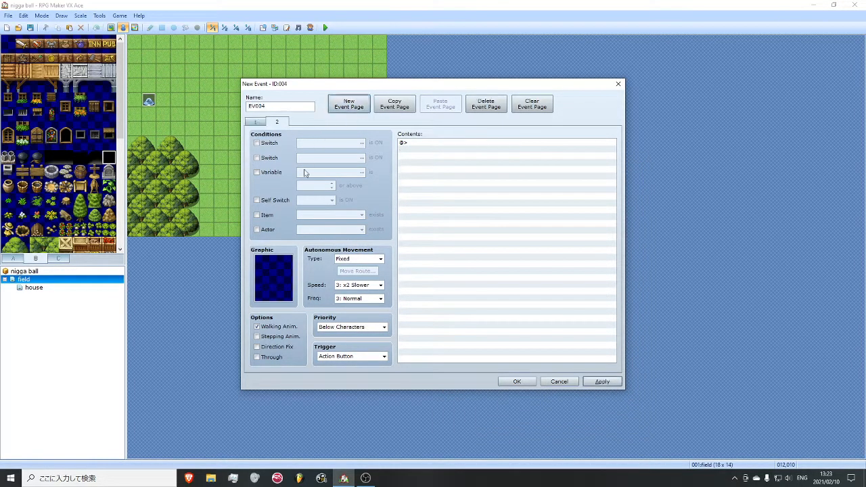
pyautogui.click(277, 201)
pyautogui.doubleClick(273, 277)
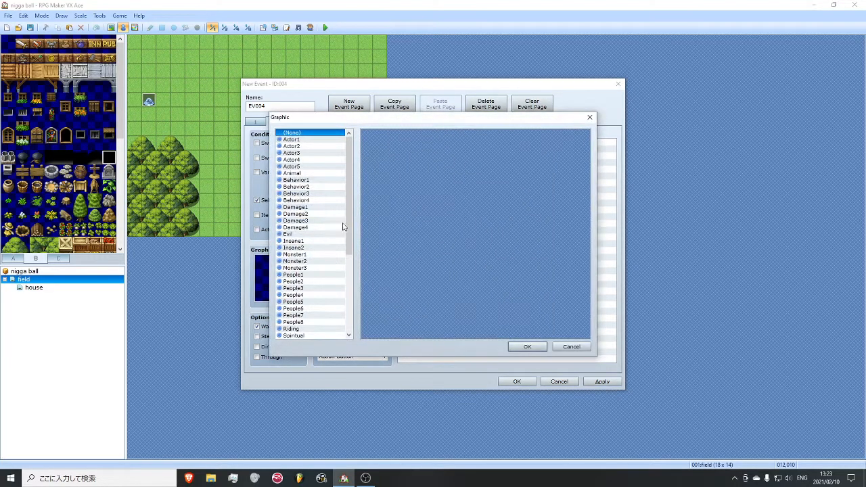
pyautogui.moveTo(350, 218); pyautogui.dragTo(350, 294)
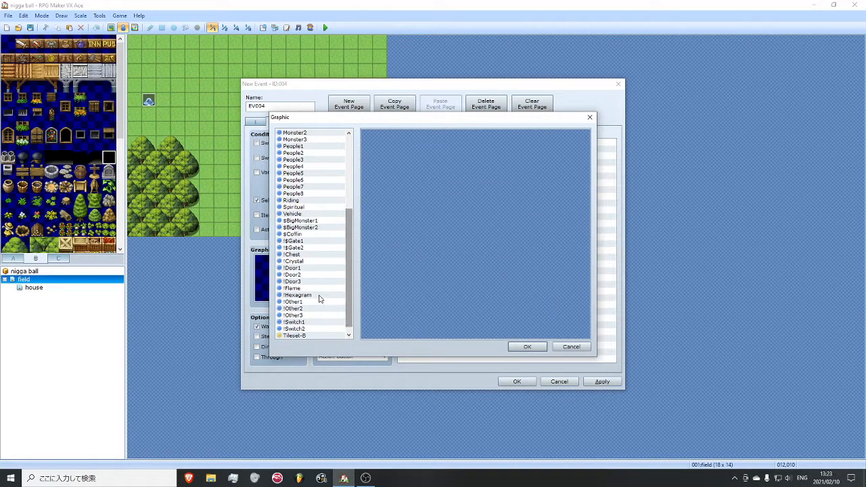
pyautogui.scroll(1, 304, 253)
pyautogui.scroll(-1, 304, 253)
pyautogui.click(298, 295)
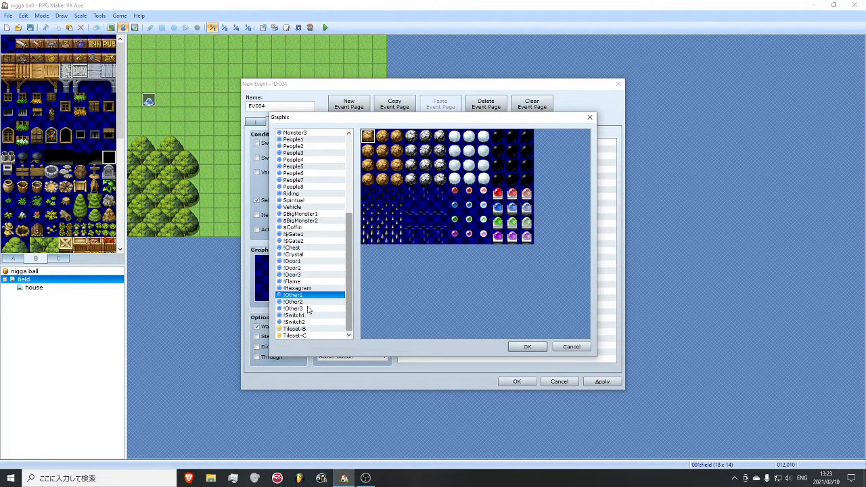
pyautogui.click(311, 315)
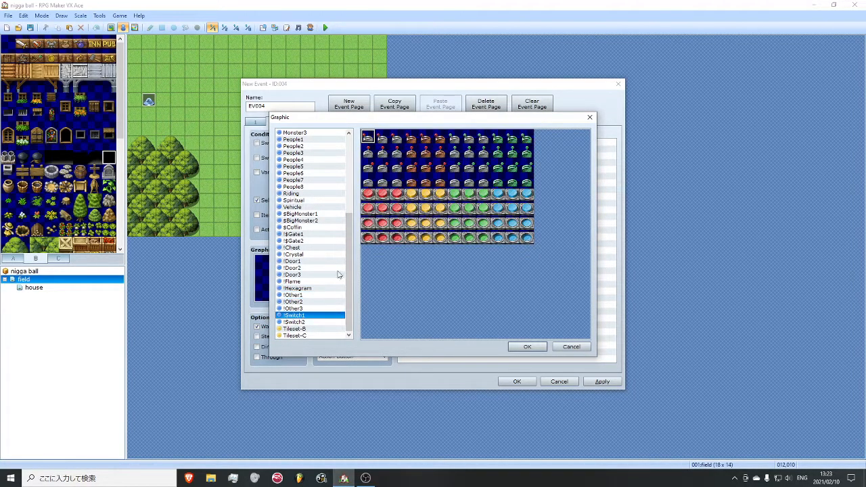
pyautogui.doubleClick(397, 167)
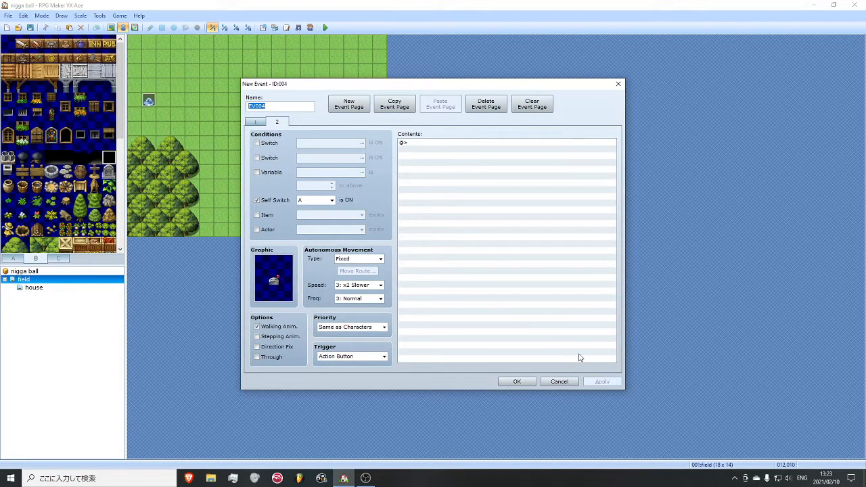
# - Review the lever event's first page, confirm the event, and save the project
pyautogui.click(259, 121)
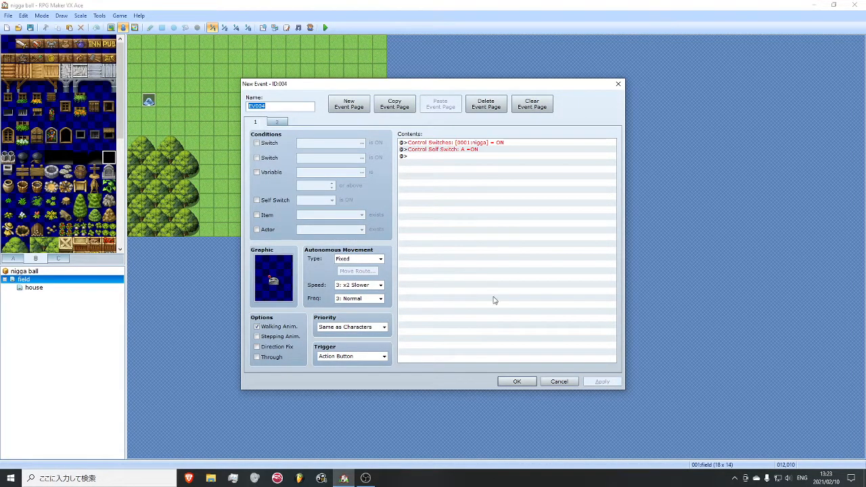
pyautogui.click(518, 380)
pyautogui.click(32, 27)
# - Create a new event at (008,007) on the field map with switch 0001 being ON as its condition
pyautogui.rightClick(246, 150)
pyautogui.click(268, 155)
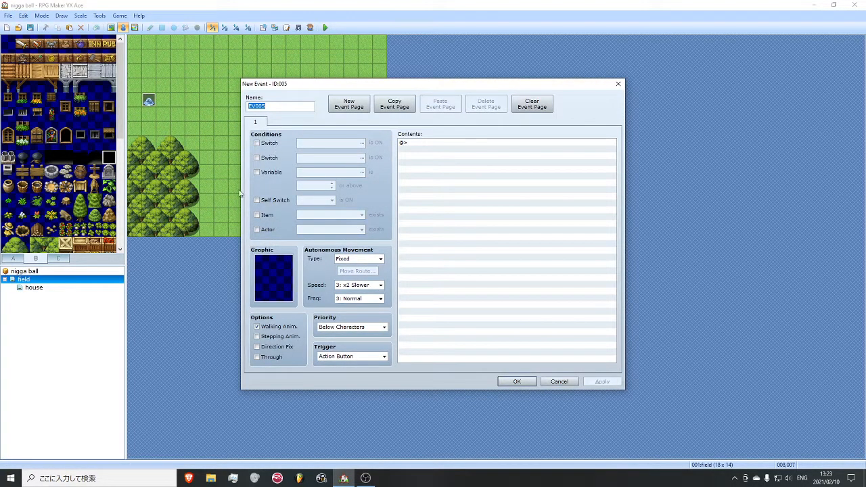
pyautogui.click(270, 143)
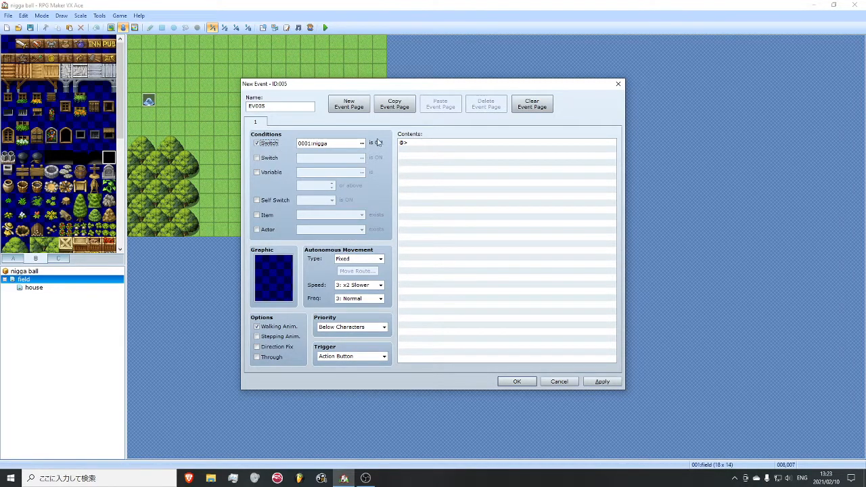
# - Add a Show Text command reading "hi" with the first Actor2 face, the blue-haired character
pyautogui.doubleClick(440, 142)
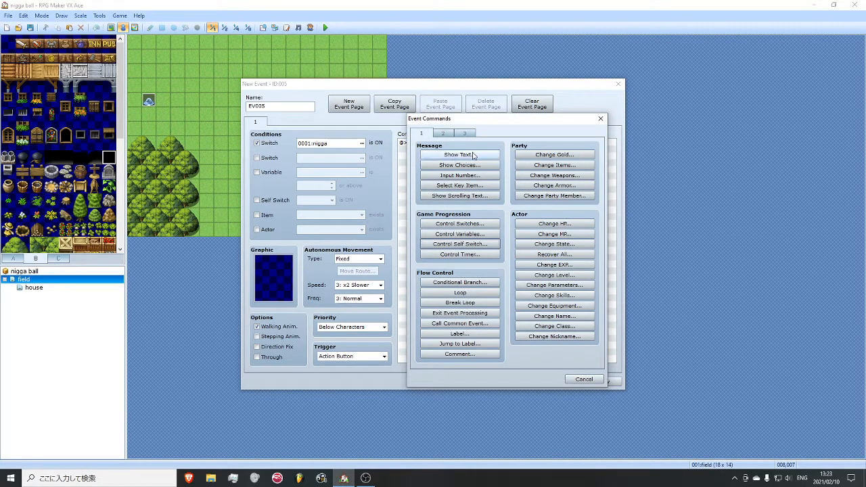
pyautogui.click(460, 155)
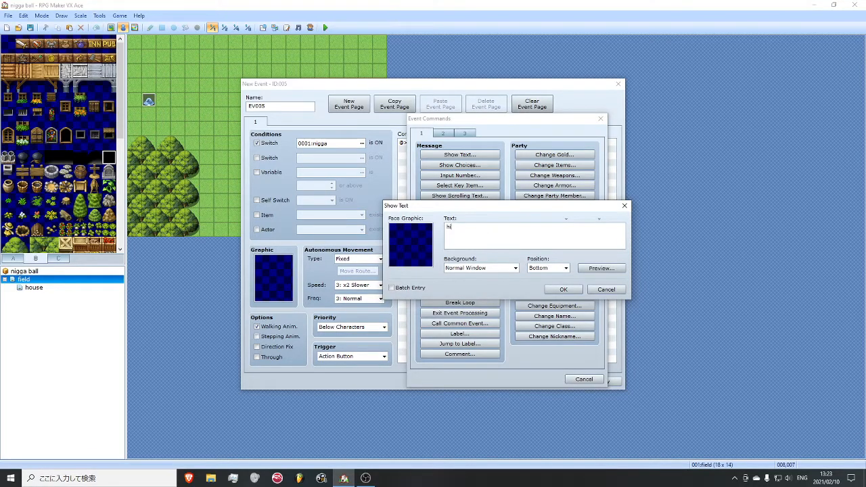
pyautogui.doubleClick(414, 243)
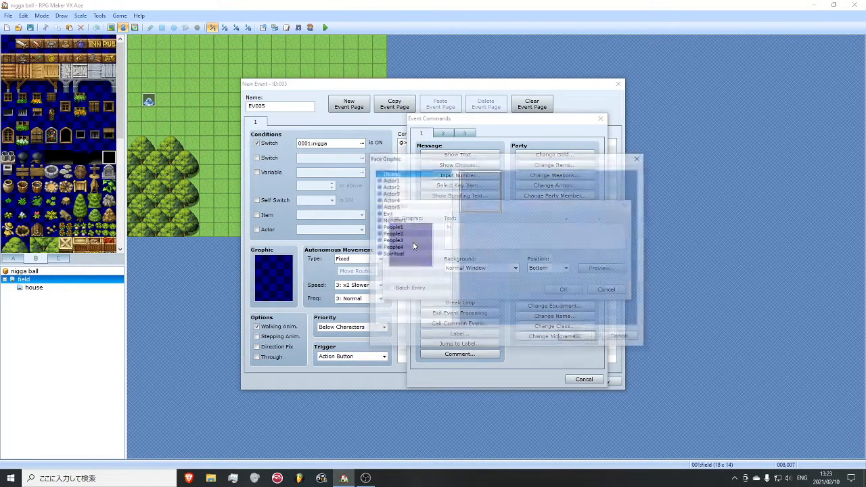
pyautogui.click(420, 187)
pyautogui.doubleClick(493, 198)
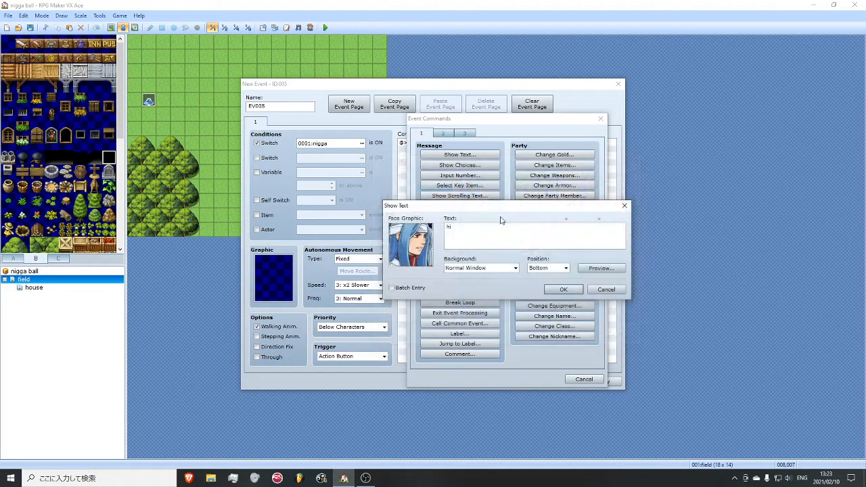
pyautogui.click(560, 290)
# - Give the event the matching blue-haired Actor2 character graphic and confirm the event
pyautogui.doubleClick(280, 265)
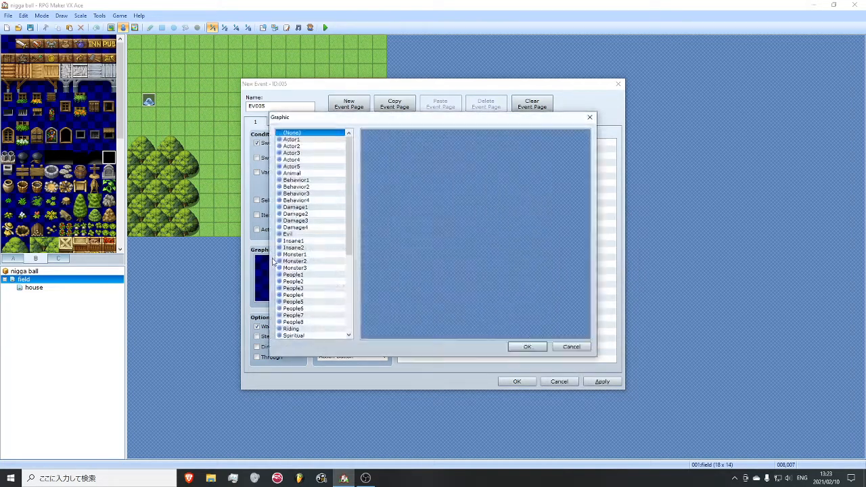
pyautogui.click(301, 146)
pyautogui.doubleClick(380, 142)
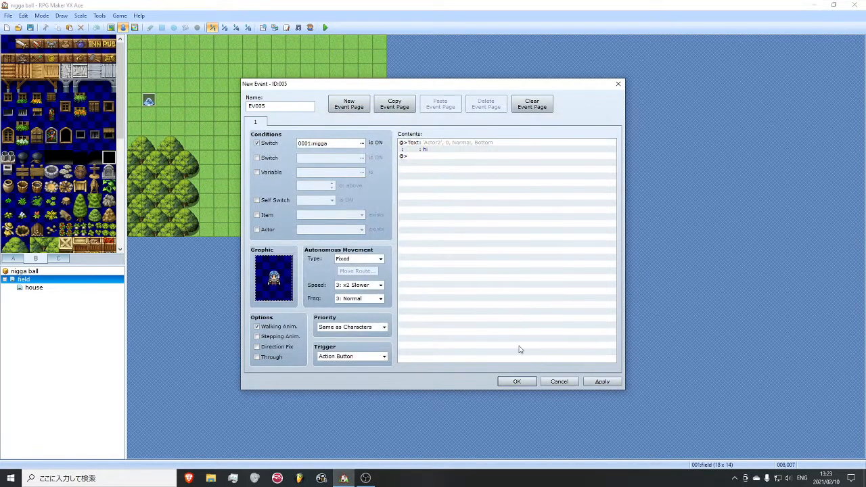
pyautogui.click(517, 380)
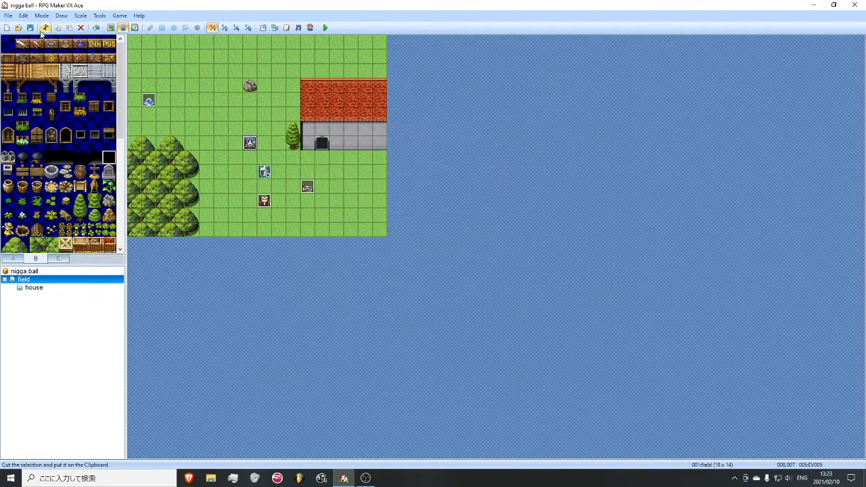
# - Playtest a new game by activating the lever and walking up to the blue-haired character, and close the playtest
pyautogui.click(326, 28)
pyautogui.press('Return')
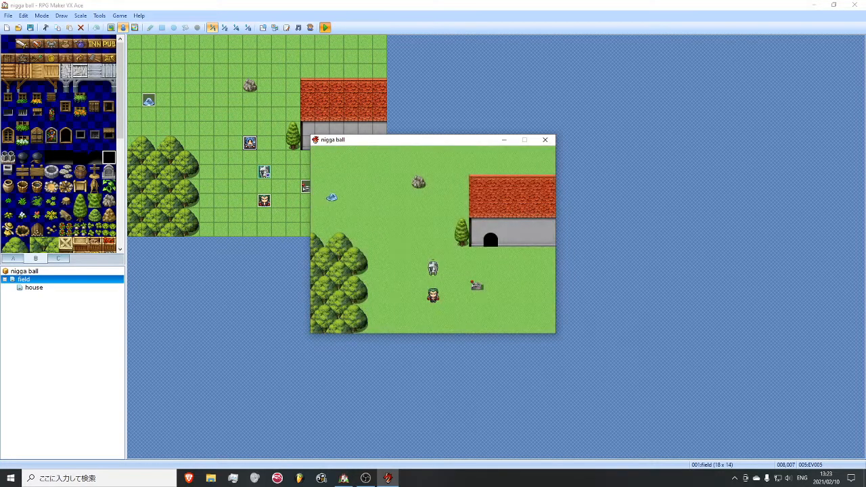
pyautogui.press('Left')
pyautogui.press('Left')
pyautogui.press('Up')
pyautogui.press('Left')
pyautogui.press('Up')
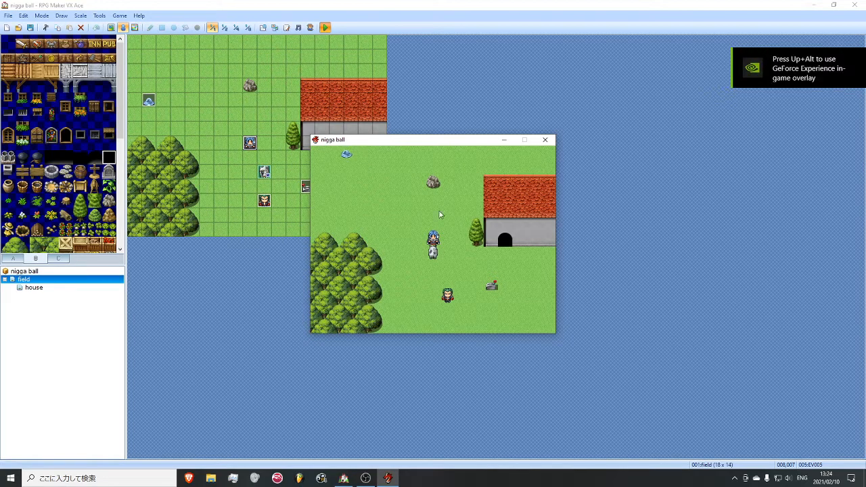
pyautogui.click(549, 142)
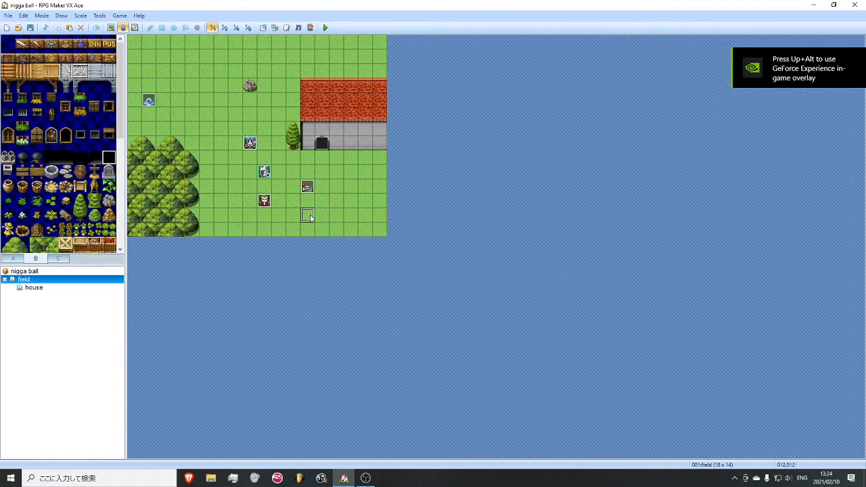
# - Duplicate the lever event at (012,012) and set its first page's graphic to the raised red button from !Switch1
pyautogui.rightClick(308, 216)
pyautogui.click(332, 224)
pyautogui.doubleClick(286, 284)
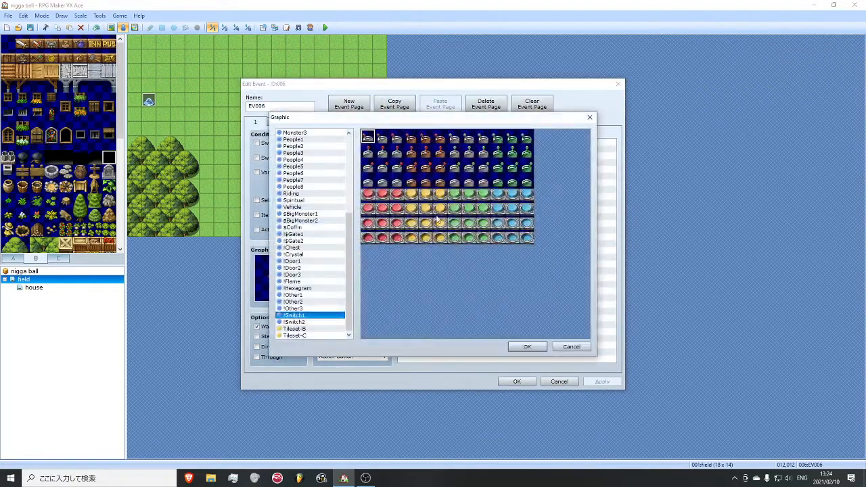
pyautogui.doubleClick(370, 195)
# - Set the duplicate's second page graphic to the pressed red button from !Switch1 and return to the first page
pyautogui.click(277, 122)
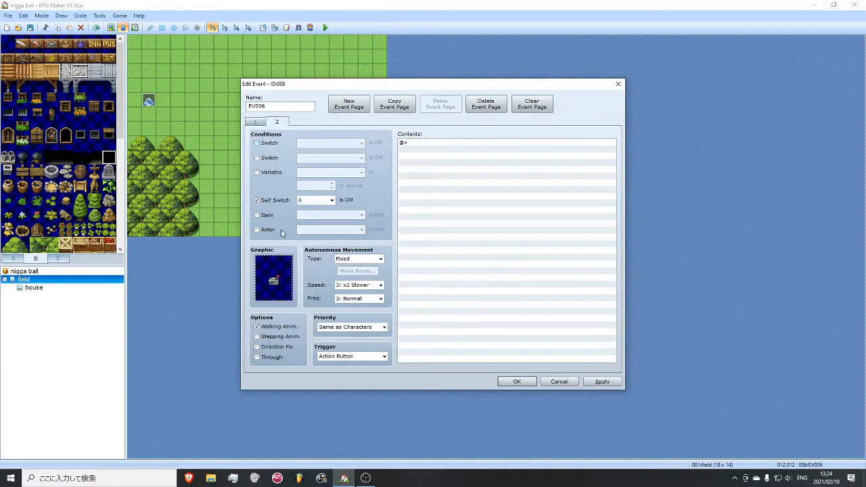
pyautogui.doubleClick(278, 270)
pyautogui.doubleClick(370, 209)
pyautogui.click(252, 122)
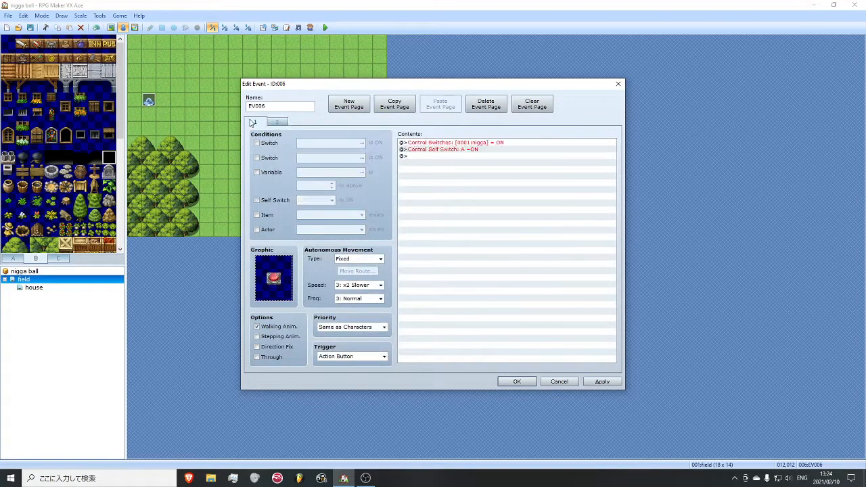
# - Delete the Control Switches command from the first page of the red button event
pyautogui.rightClick(422, 144)
pyautogui.click(420, 145)
pyautogui.press('Delete')
# - Insert a Control Variables command before the self switch command, naming variable 0001 with the project title's first word followed by "variable"
pyautogui.rightClick(420, 145)
pyautogui.click(443, 148)
pyautogui.moveTo(469, 118); pyautogui.dragTo(523, 134)
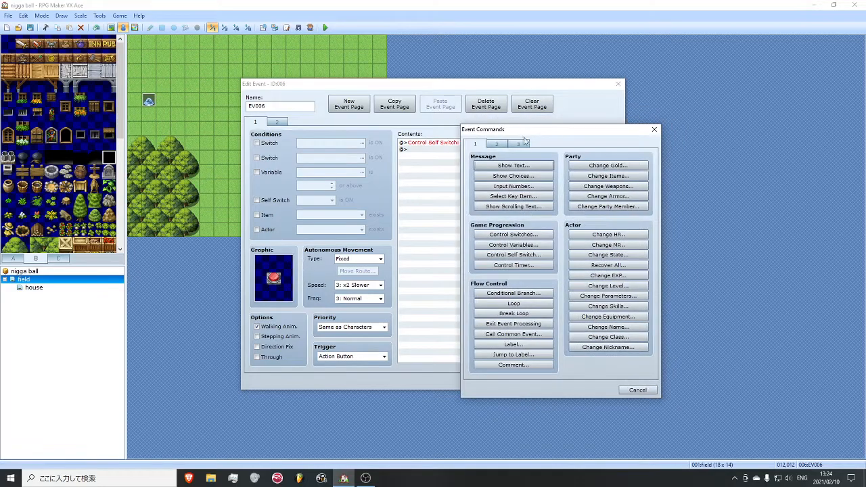
pyautogui.click(525, 246)
pyautogui.click(557, 199)
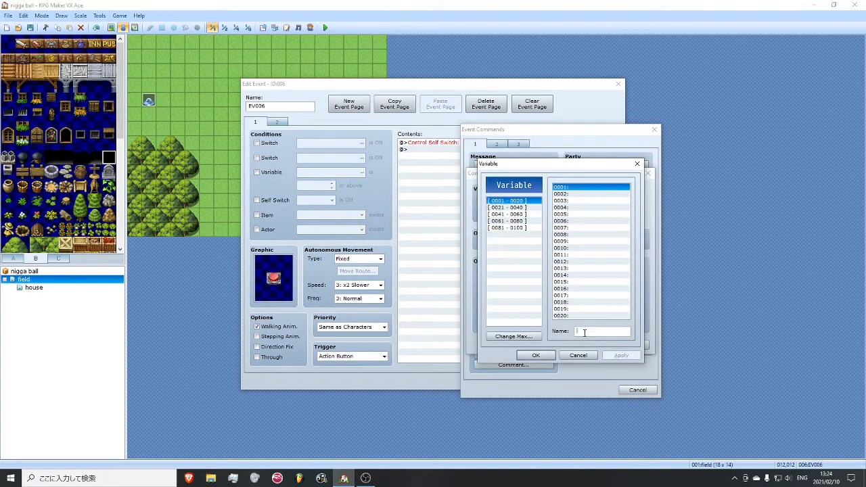
pyautogui.click(584, 332)
pyautogui.write('nigga variable')
pyautogui.press('Return')
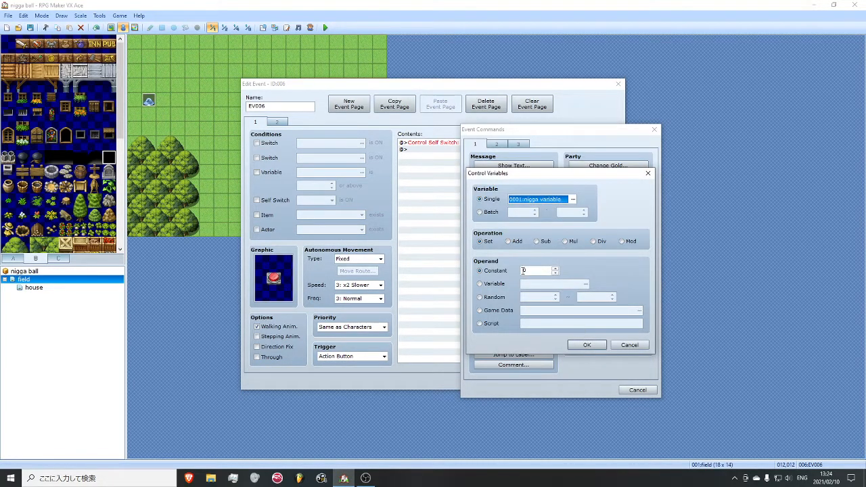
# - Set the variable operation to Add with a constant of 1, and confirm the command and the button event
pyautogui.click(512, 242)
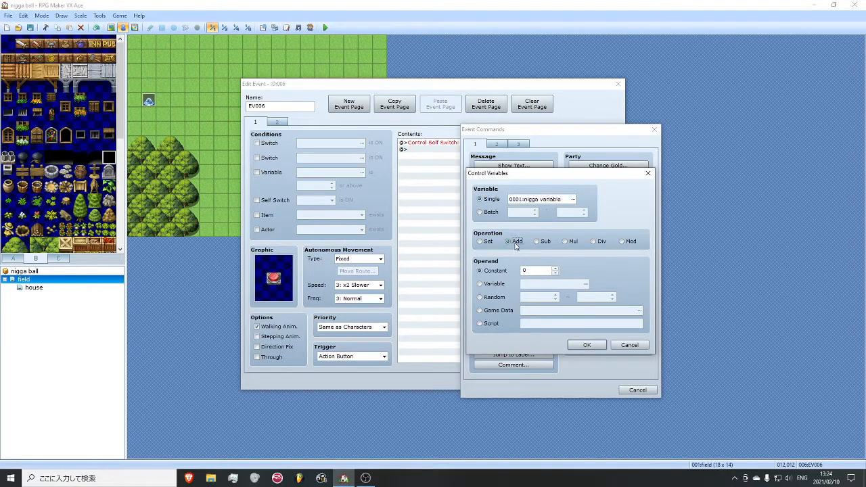
pyautogui.click(585, 344)
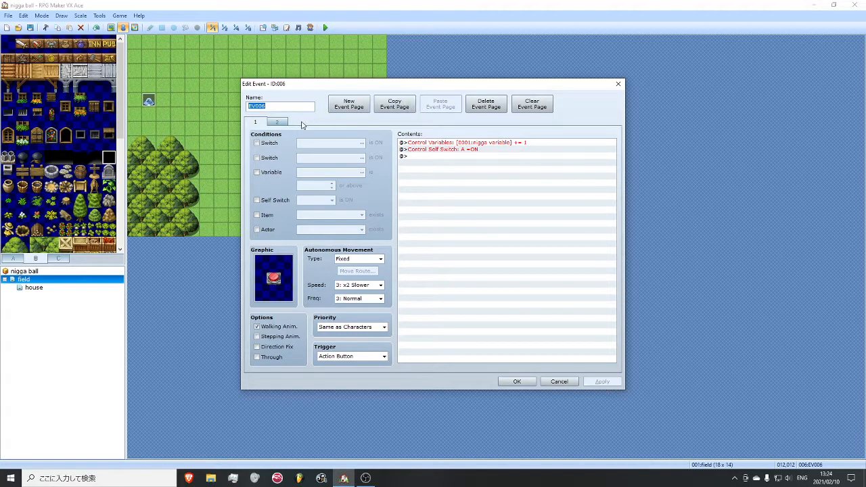
pyautogui.click(277, 122)
pyautogui.click(517, 380)
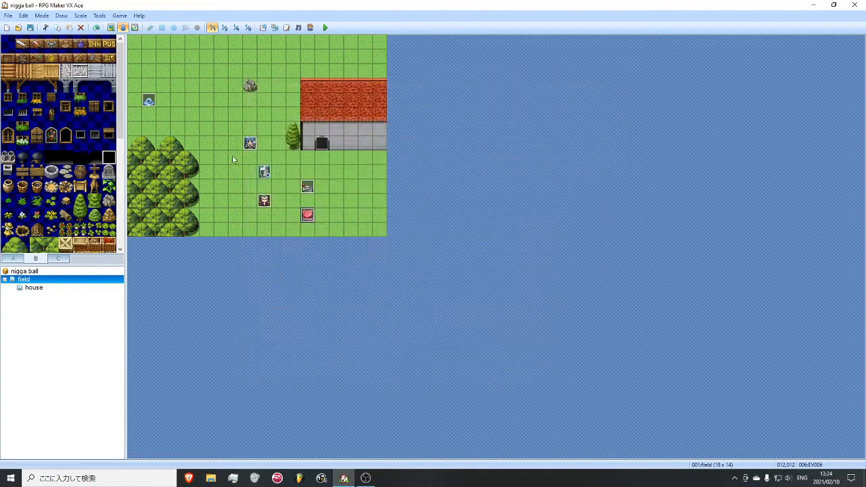
# - Duplicate the blue-haired character event beside the tree to (015,011) and open the copy for editing
pyautogui.click(250, 148)
pyautogui.hotkey('ctrl', 'c')
pyautogui.click(353, 202)
pyautogui.hotkey('ctrl', 'v')
pyautogui.doubleClick(353, 201)
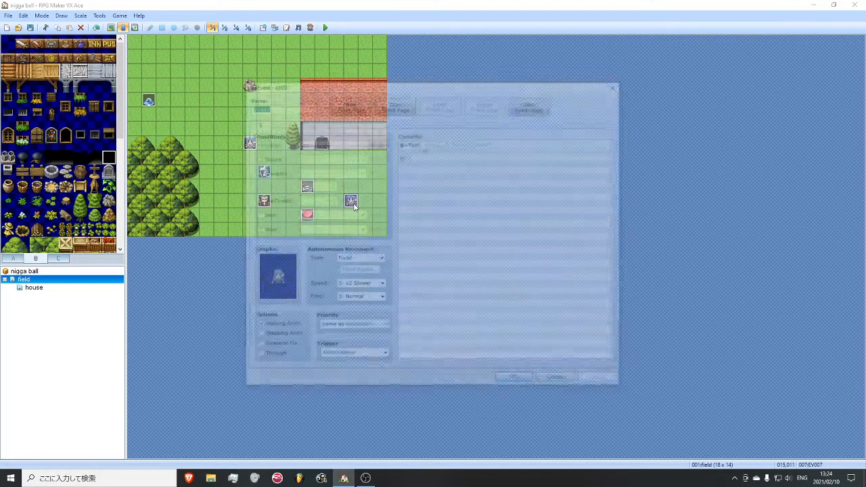
# - Replace the copy's switch condition with variable 0001 at 1 or above and confirm the event
pyautogui.click(258, 144)
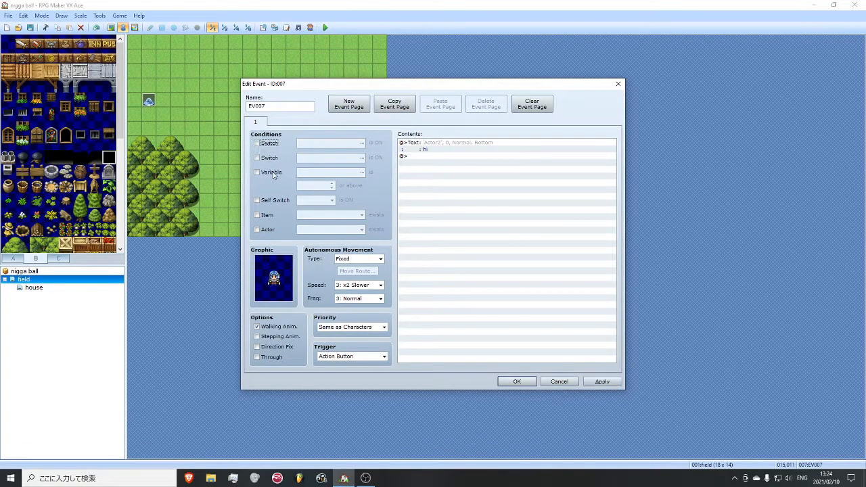
pyautogui.click(272, 173)
pyautogui.click(331, 183)
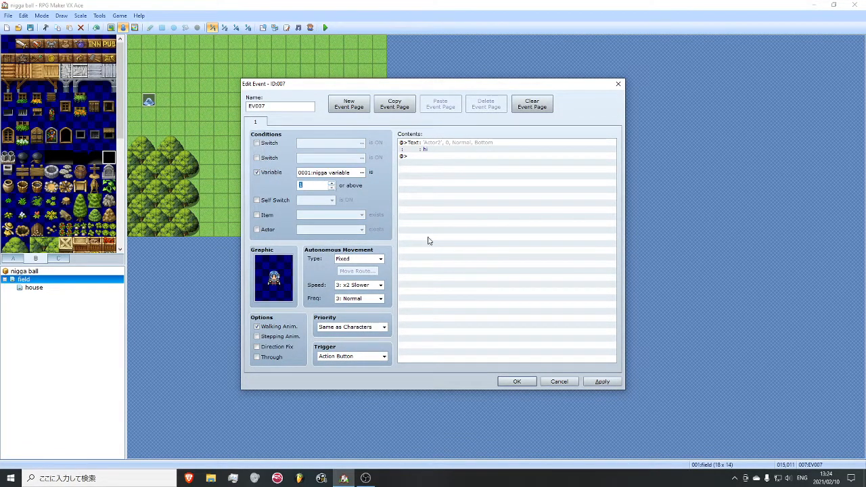
pyautogui.click(599, 382)
pyautogui.click(517, 381)
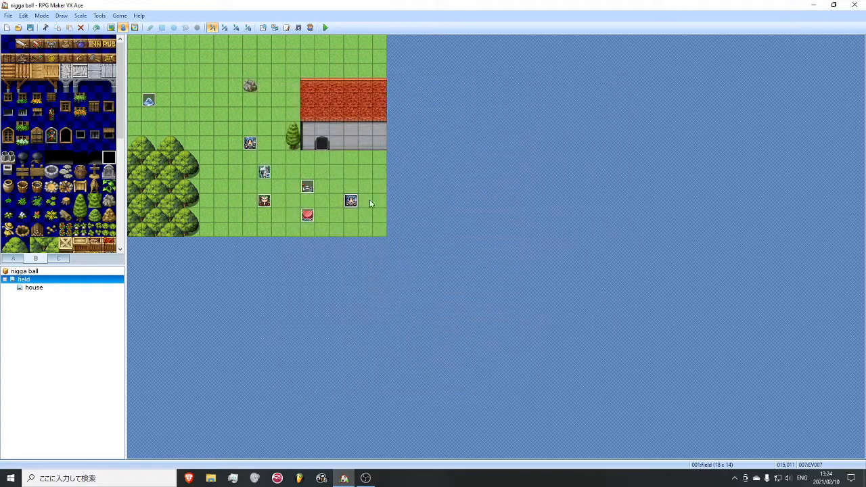
# - Paste another blue-haired character at (007,013), requiring switch 0001 ON as well as variable 0001 at 1 or above
pyautogui.click(236, 232)
pyautogui.hotkey('ctrl', 'v')
pyautogui.doubleClick(236, 232)
pyautogui.click(277, 145)
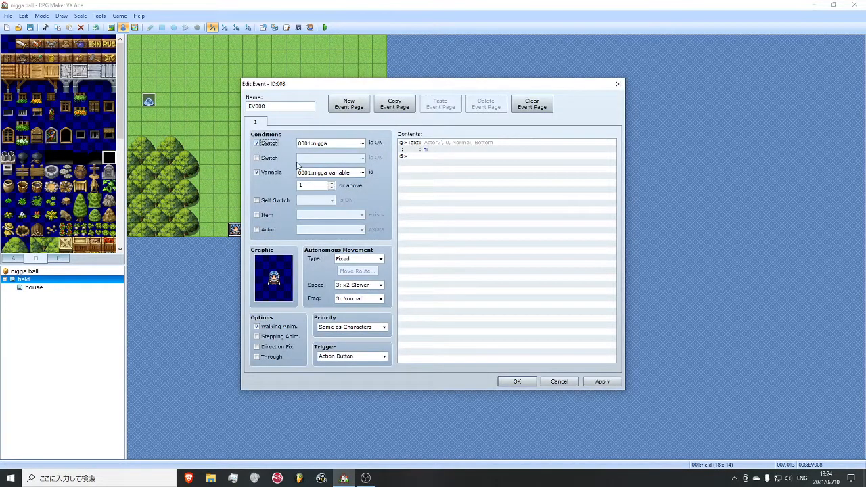
pyautogui.click(516, 381)
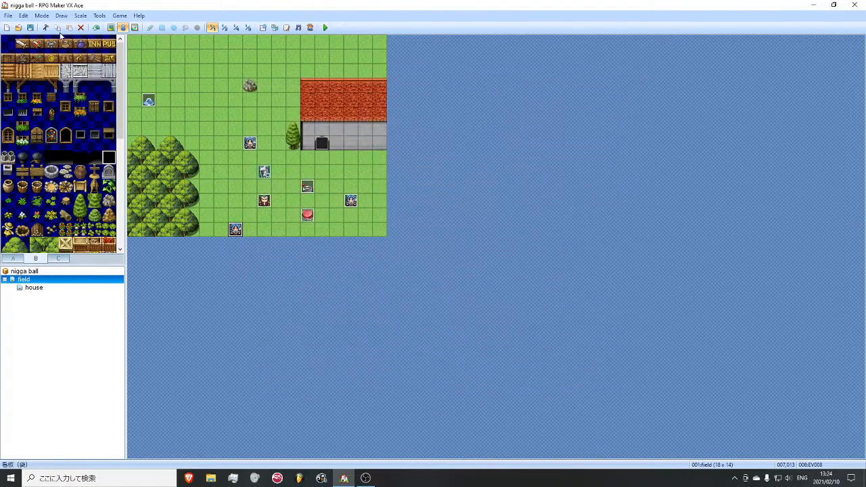
# - Playtest a new game by activating the red button and the lever and checking the blue-haired characters
pyautogui.click(325, 28)
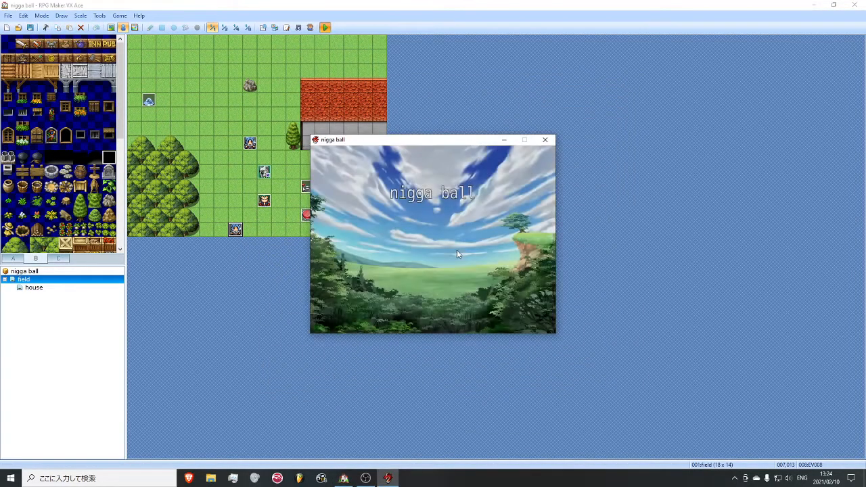
pyautogui.press('Return')
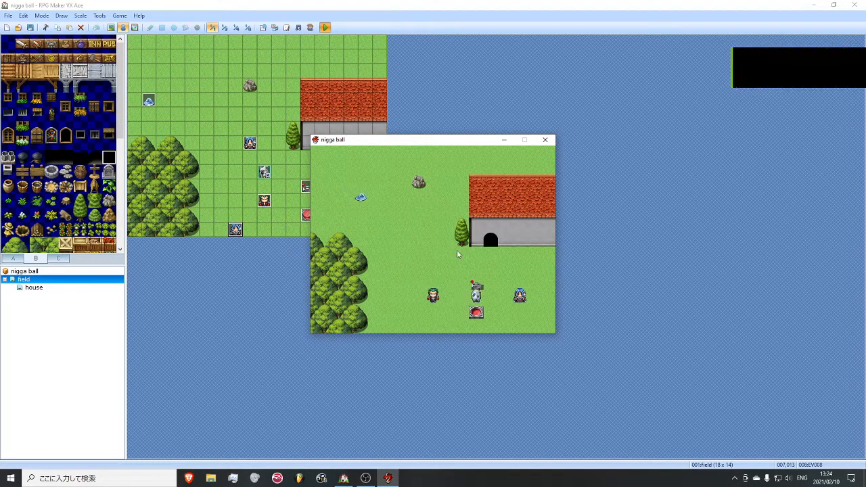
pyautogui.press('Left')
pyautogui.press('Up')
pyautogui.press('Return')
pyautogui.press('Return')
pyautogui.press('Down')
pyautogui.press('Left')
pyautogui.press('Return')
pyautogui.press('Return')
pyautogui.press('Right')
pyautogui.press('Up')
pyautogui.press('Return')
pyautogui.press('Return')
# - Test entering the house and returning to the field in the running game, and close the playtest
pyautogui.press('Left')
pyautogui.press('Up')
pyautogui.press('Up')
pyautogui.press('Down')
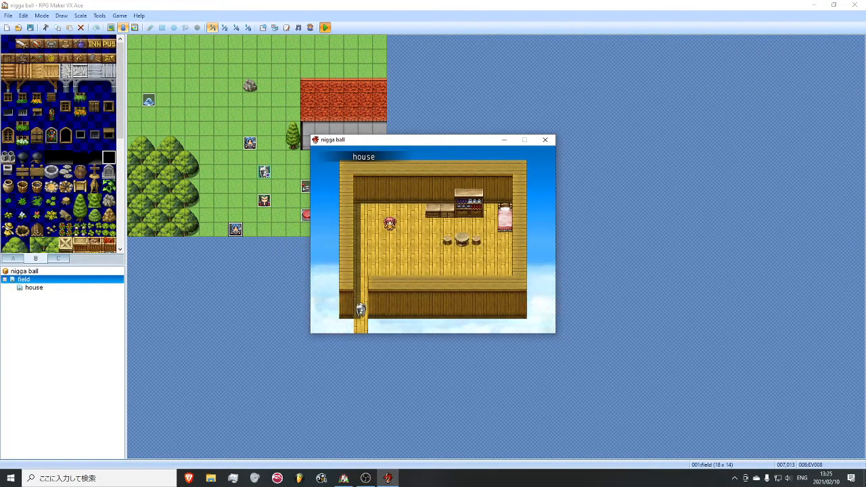
pyautogui.press('Left')
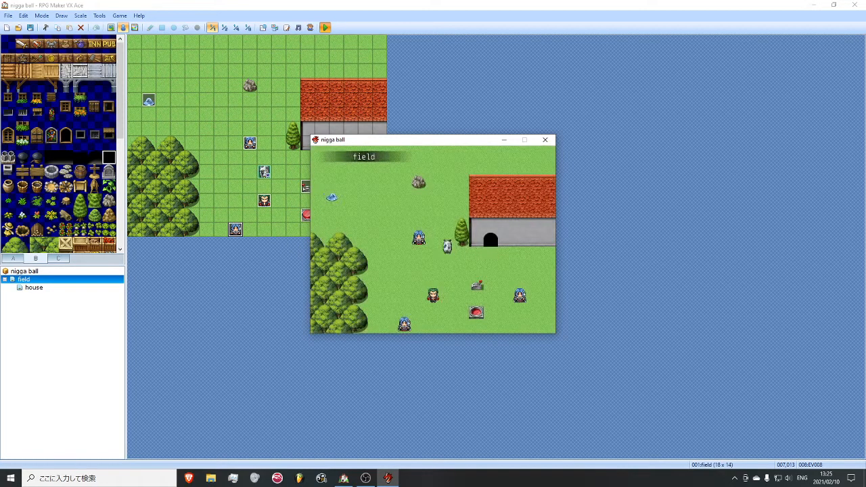
pyautogui.press('Up')
pyautogui.click(544, 139)
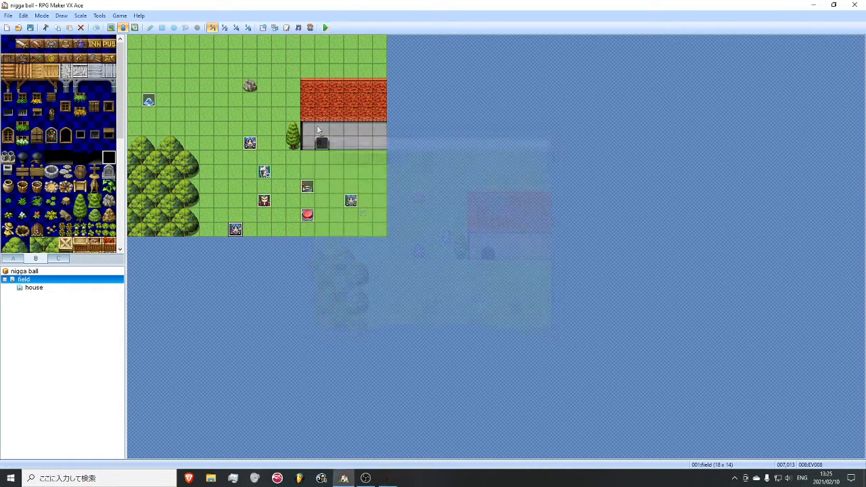
# - Preview the Actor3 and Actor1 sprite sheets among the Graphics/Characters resources
pyautogui.click(274, 27)
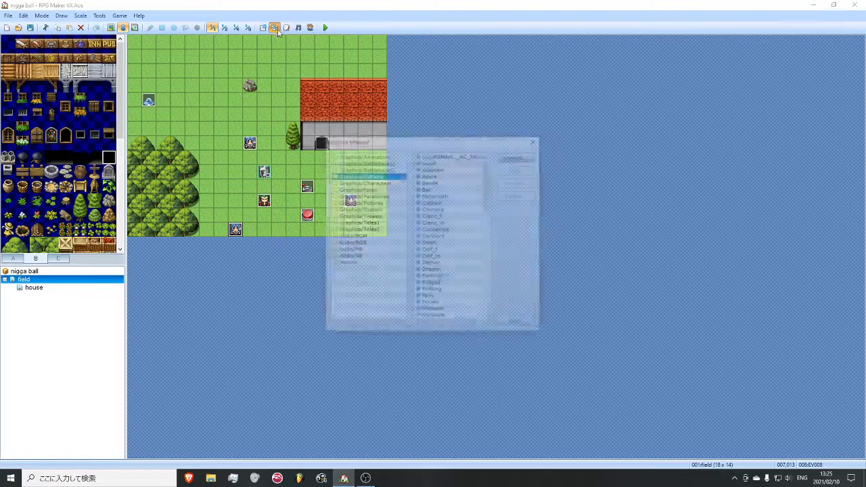
pyautogui.click(376, 183)
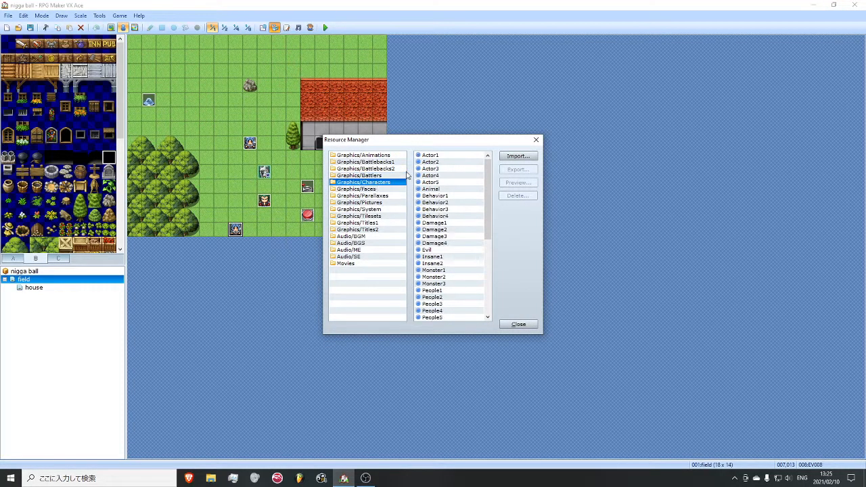
pyautogui.click(459, 174)
pyautogui.click(517, 182)
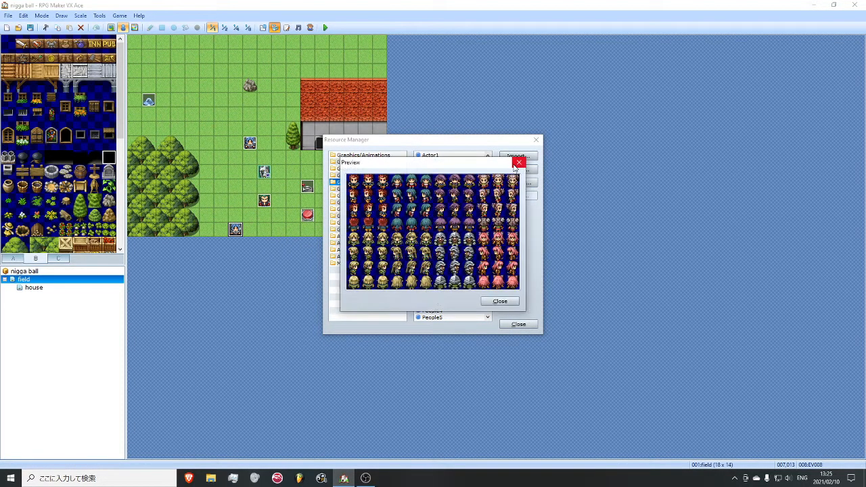
pyautogui.moveTo(460, 163); pyautogui.dragTo(501, 186)
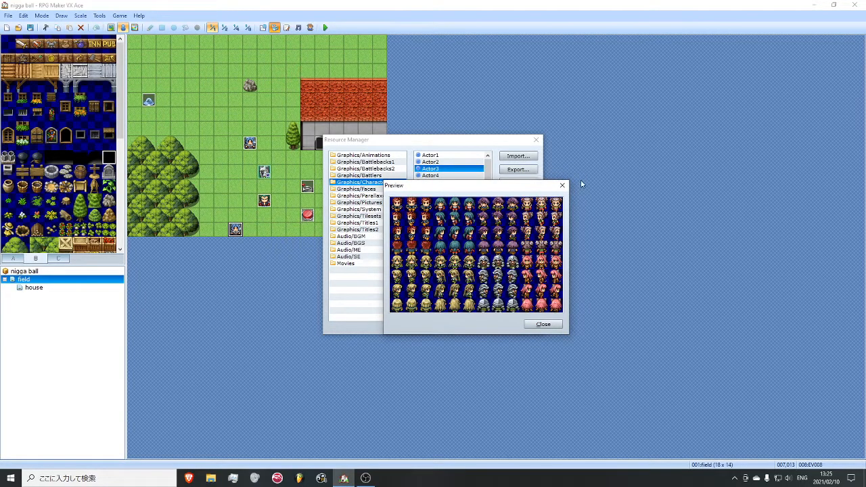
pyautogui.click(561, 186)
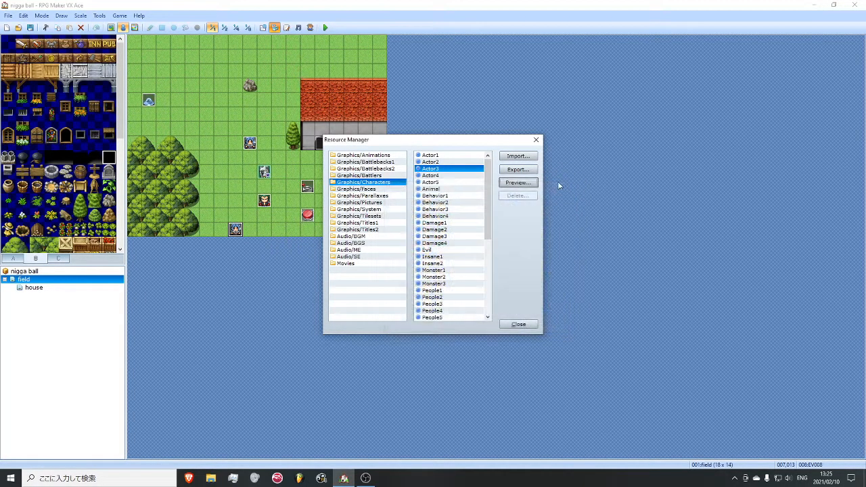
pyautogui.click(460, 155)
pyautogui.click(517, 183)
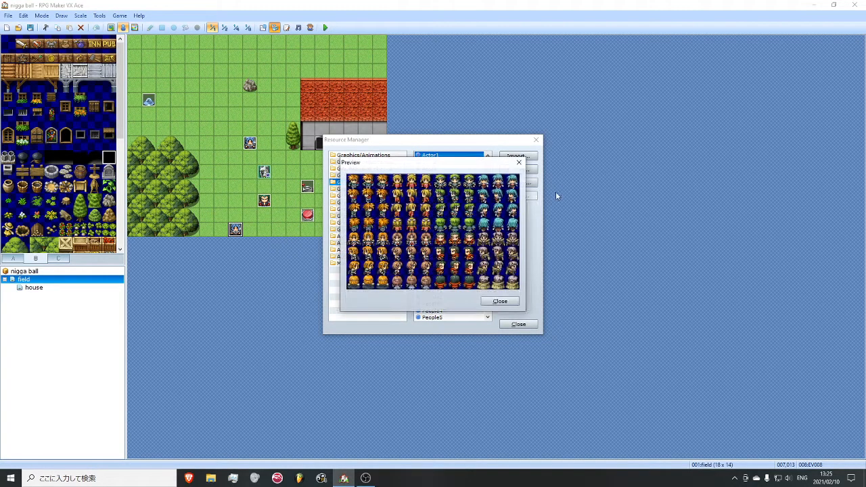
pyautogui.click(520, 163)
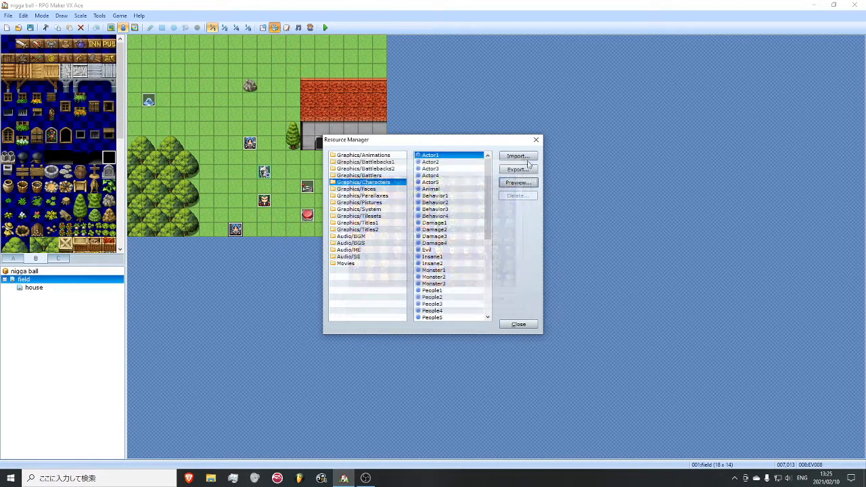
# - Import 1200px-Kirby_SSBU.png from the images folder into Graphics/Characters and close the Resource Manager
pyautogui.click(516, 156)
pyautogui.scroll(-5, 572, 255)
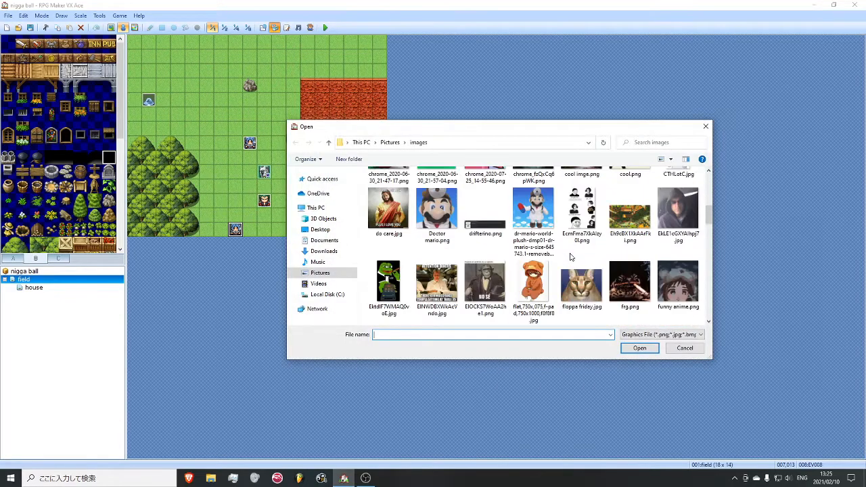
pyautogui.scroll(2, 550, 228)
pyautogui.scroll(3, 543, 230)
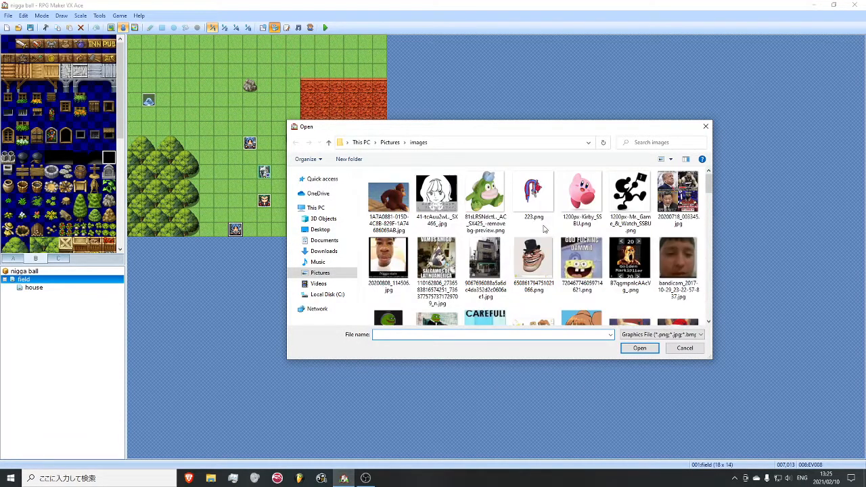
pyautogui.doubleClick(572, 199)
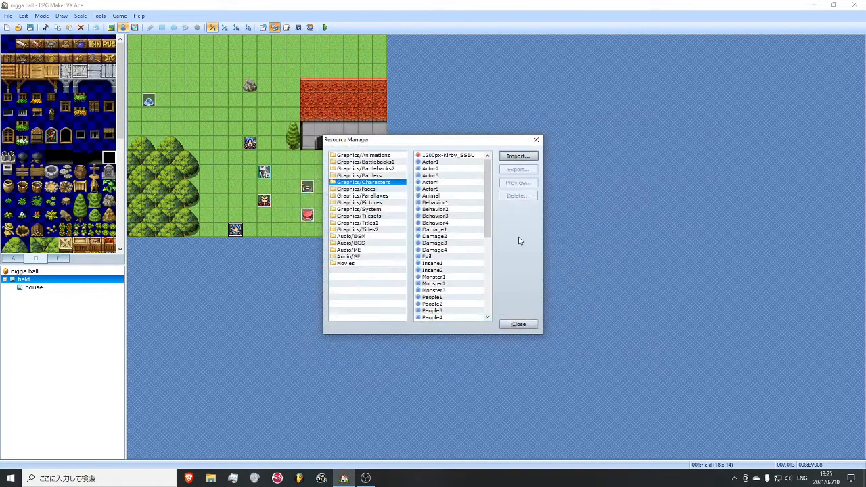
pyautogui.click(518, 324)
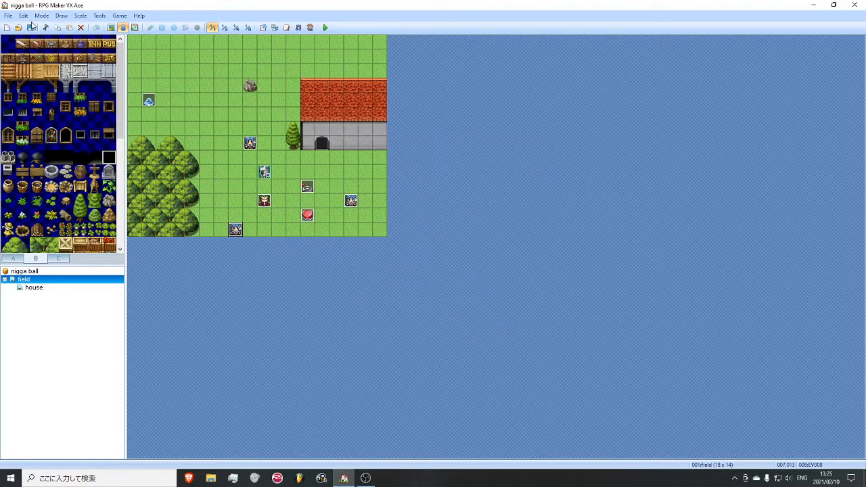
# - Set actor 001's character graphic to the 1200px-Kirby_SSBU image in the database and confirm
pyautogui.click(263, 27)
pyautogui.click(243, 93)
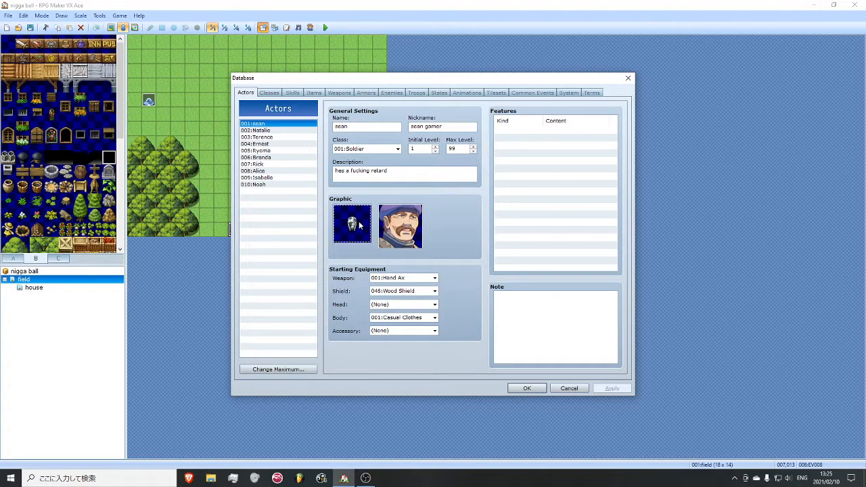
pyautogui.doubleClick(358, 222)
pyautogui.click(309, 139)
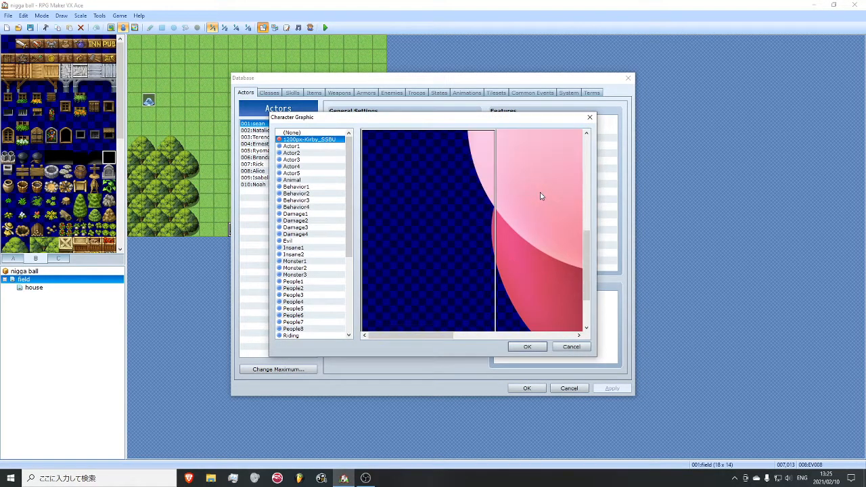
pyautogui.scroll(5, 540, 196)
pyautogui.scroll(1, 526, 233)
pyautogui.click(527, 346)
pyautogui.click(527, 388)
# - Playtest a new game to check the imported Kirby graphic on the player, and close the playtest
pyautogui.click(330, 27)
pyautogui.click(384, 258)
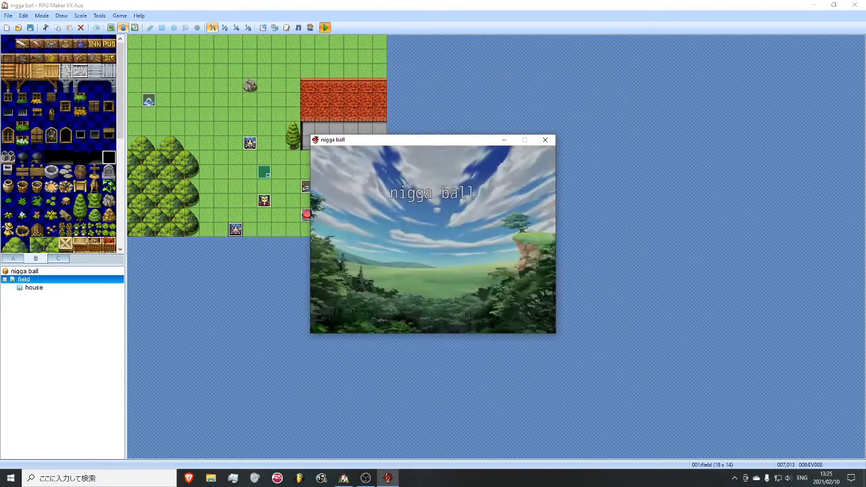
pyautogui.press('Return')
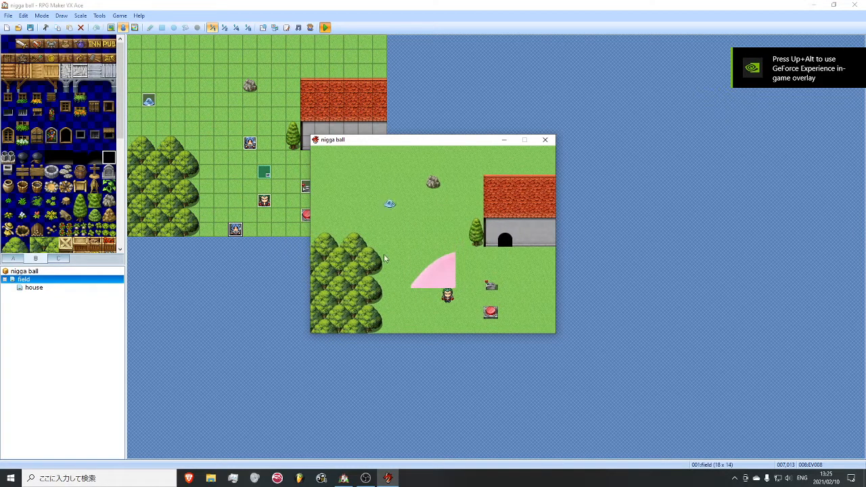
pyautogui.click(545, 140)
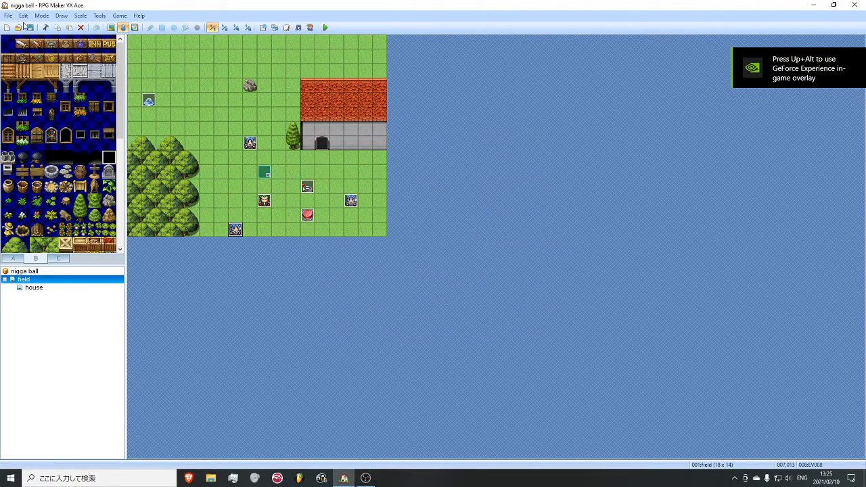
pyautogui.click(365, 477)
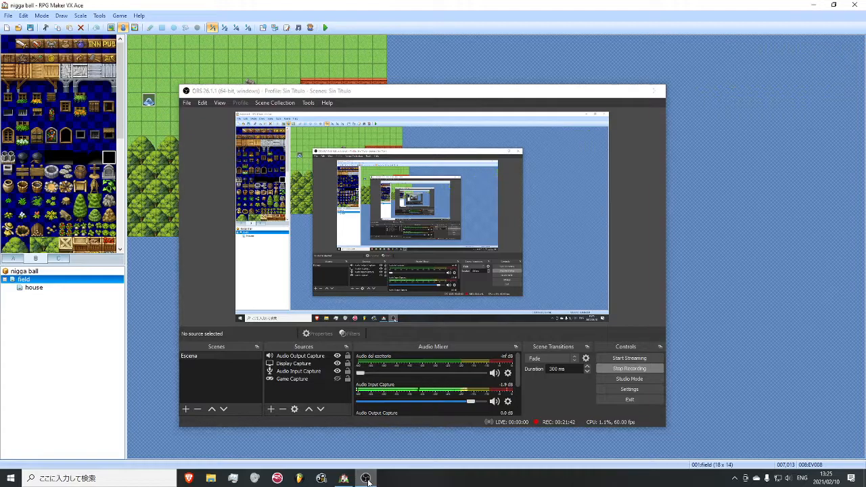
pyautogui.click(365, 477)
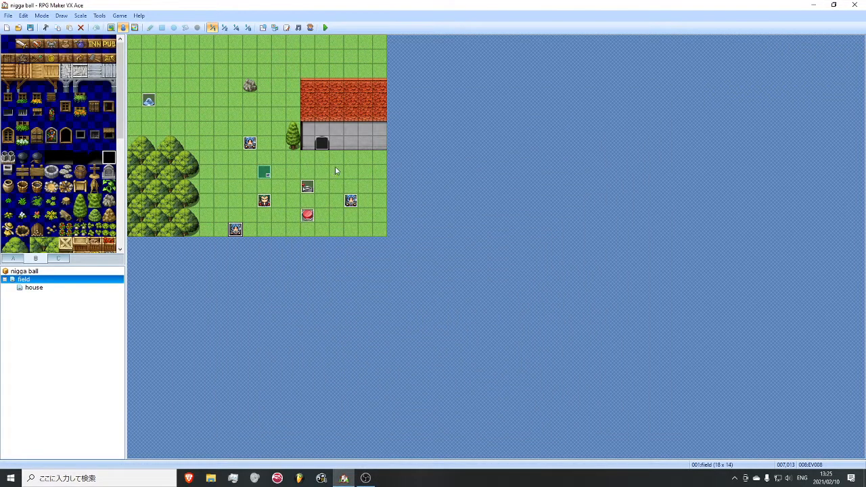